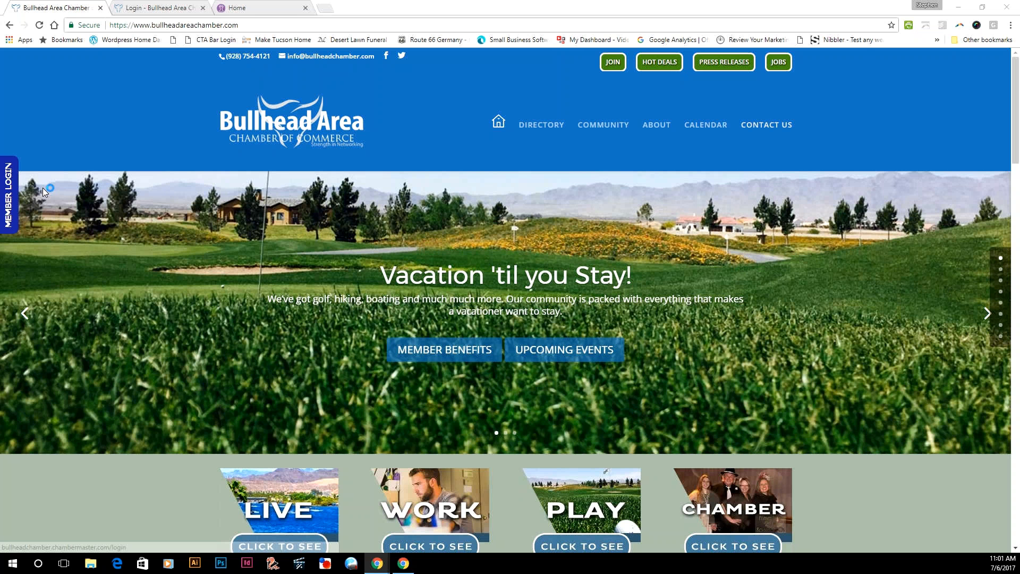
Open the member login page of the Bullhead Area Chamber of Commerce site
left_click(11, 192)
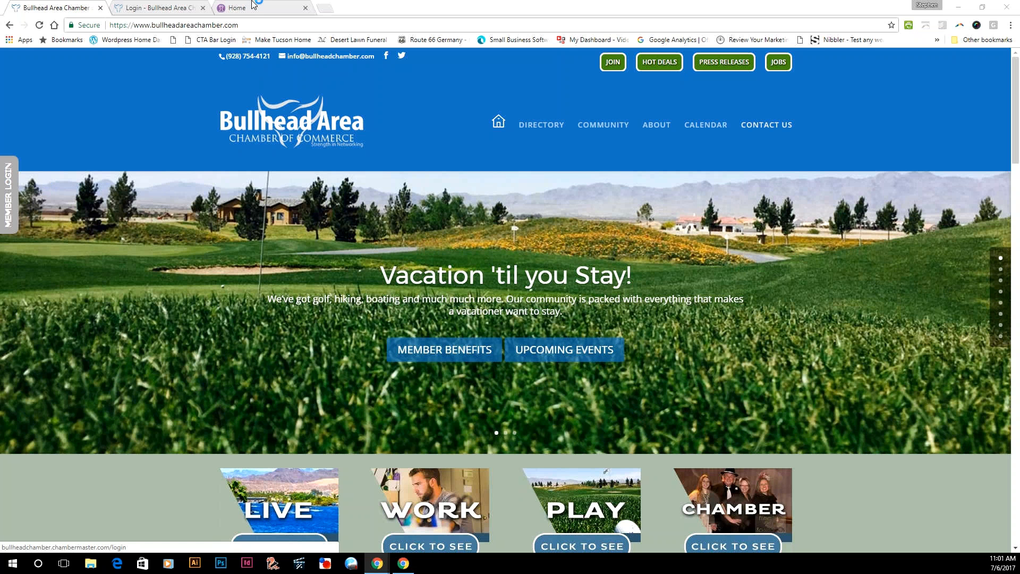
left_click(161, 8)
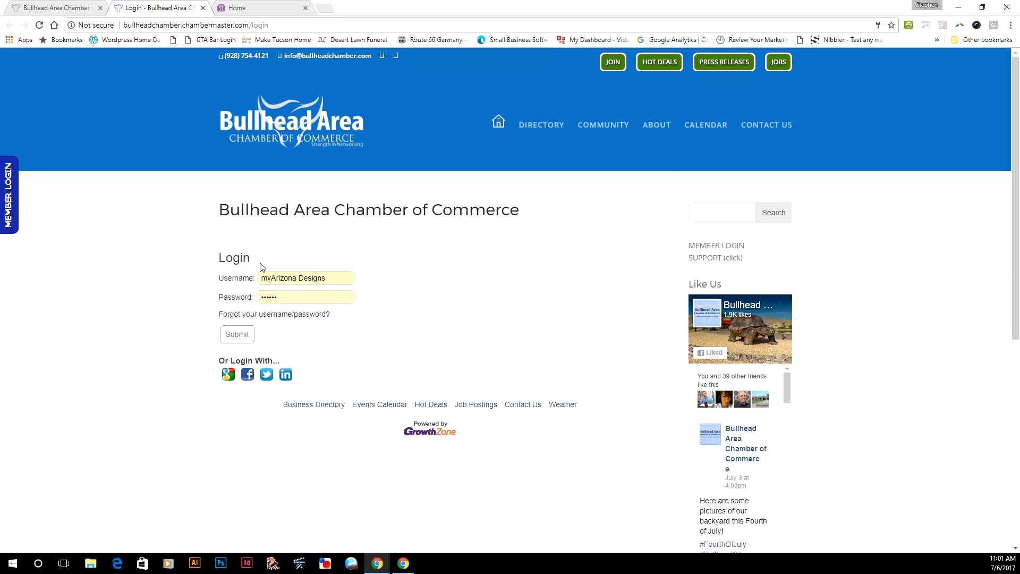
left_click(308, 296)
left_click(168, 293)
Open the Member Login Support guide and view the Dashboard section's sample image enlarged before closing it
left_click(713, 248)
left_click(238, 6)
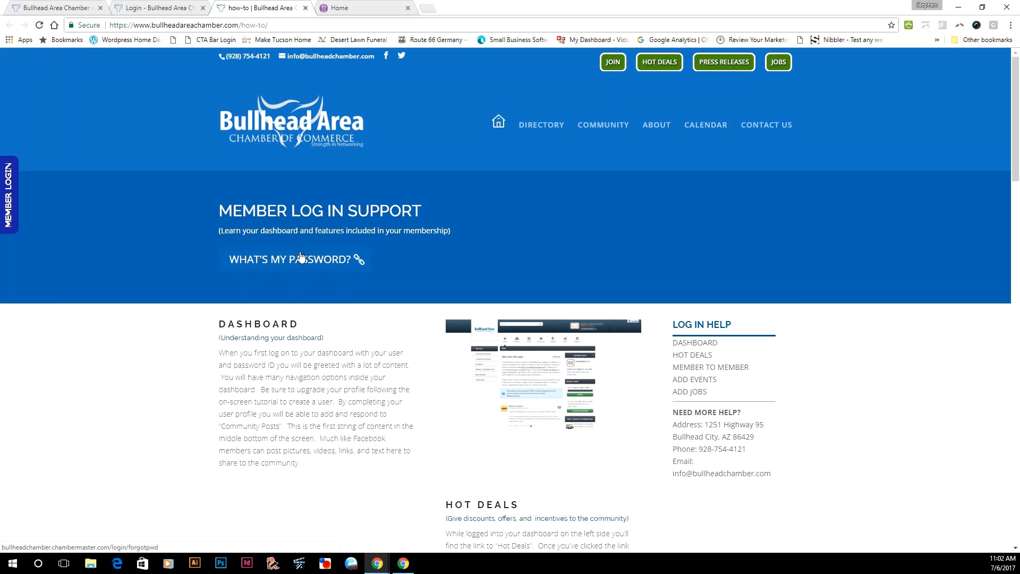
scroll(314, 277, "down", 3)
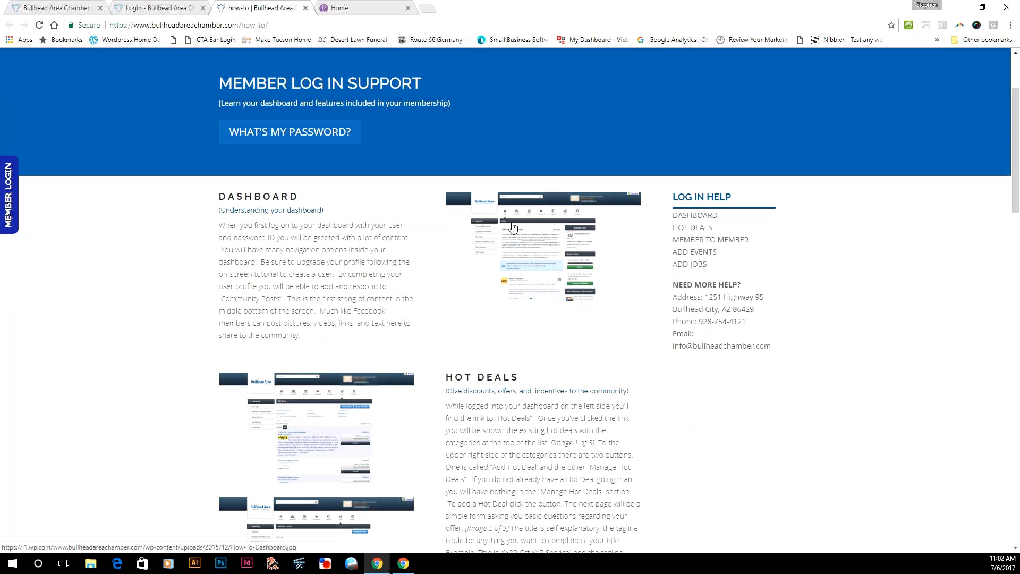
left_click(514, 226)
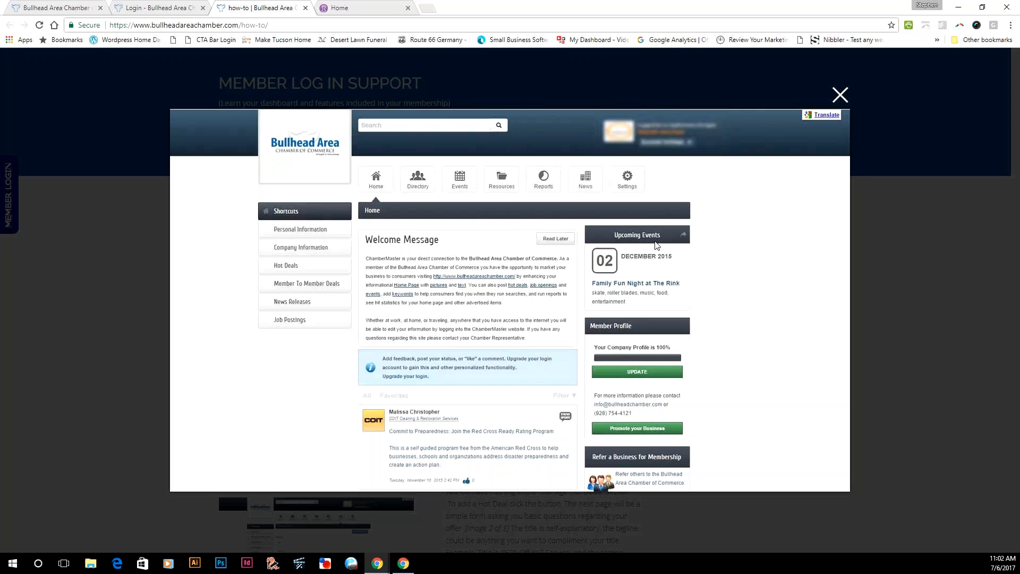
left_click(657, 246)
Read through the guide's sections on the dashboard, hot deals, member to member deals, adding events and adding jobs
scroll(404, 259, "down", 1)
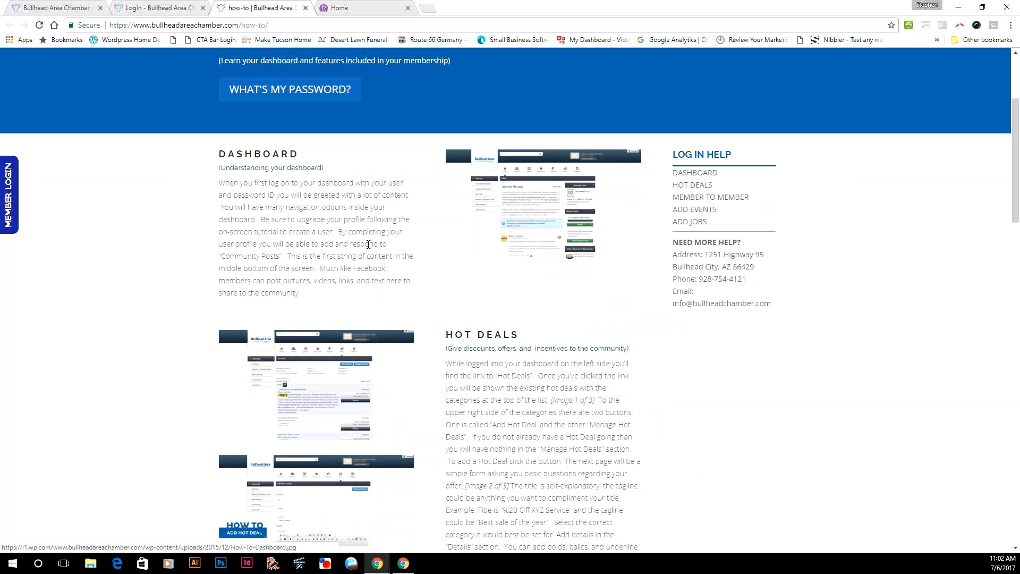
scroll(368, 243, "down", 1)
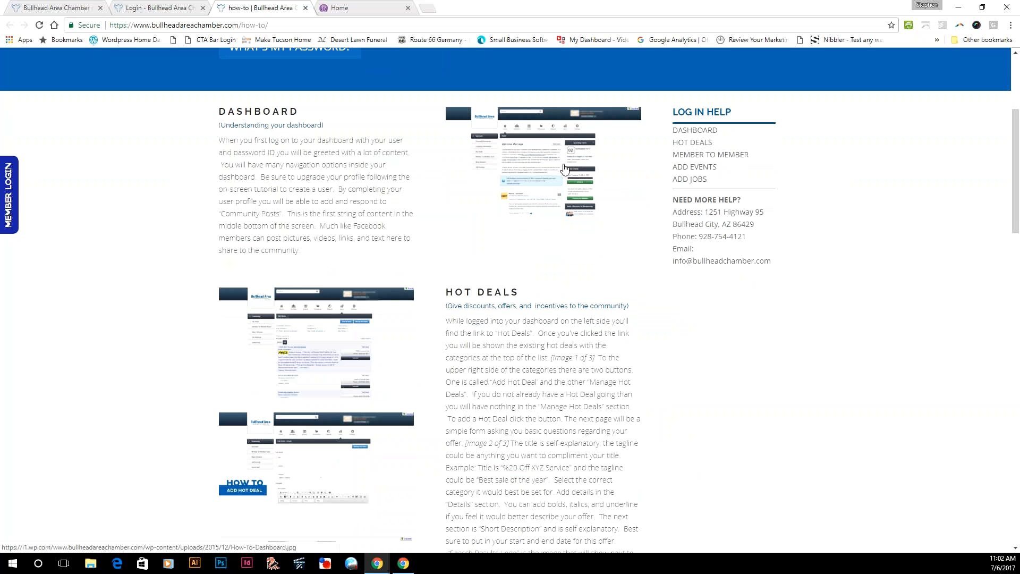
scroll(565, 169, "down", 2)
scroll(563, 343, "down", 12)
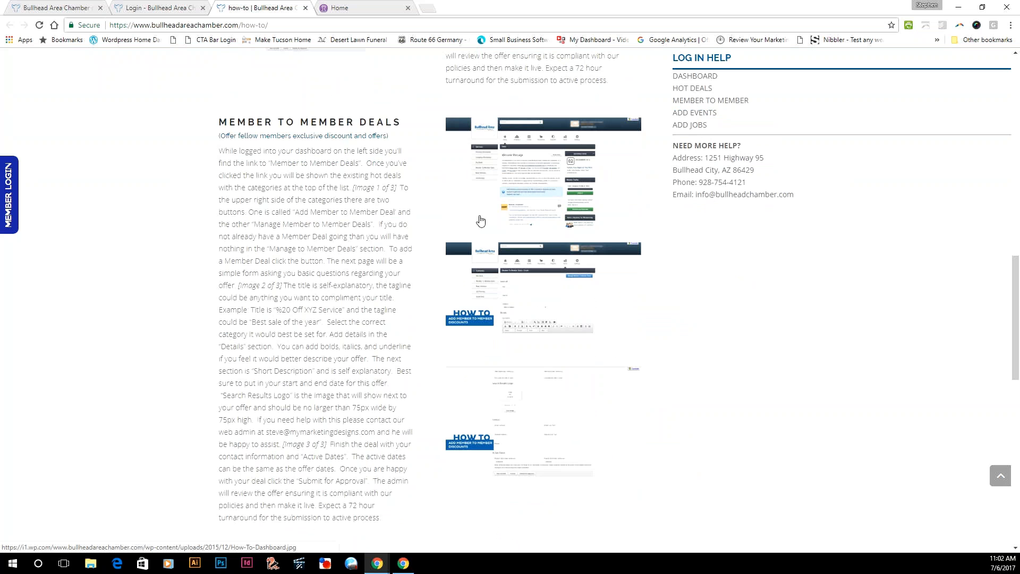
scroll(481, 221, "down", 6)
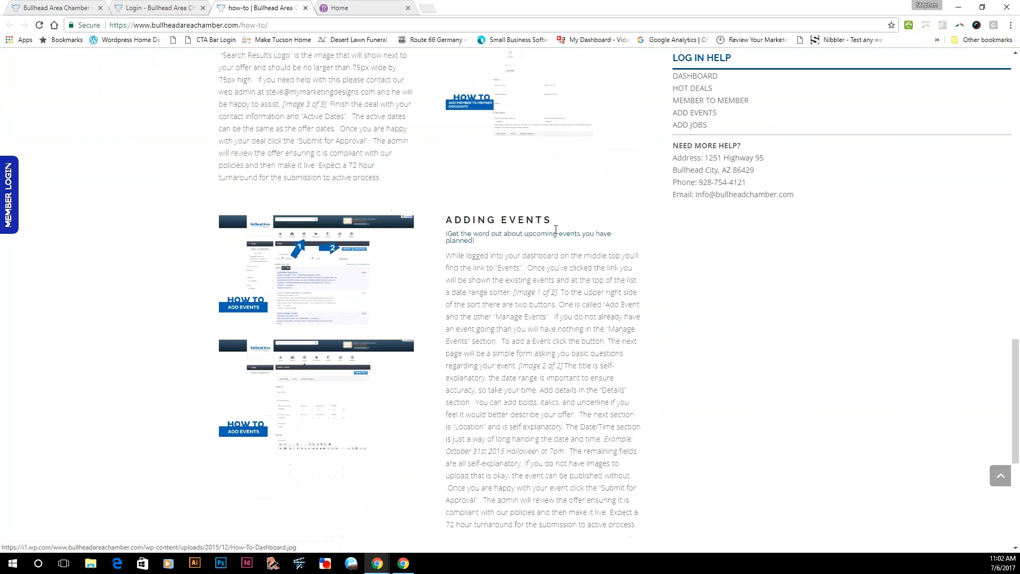
scroll(224, 244, "down", 6)
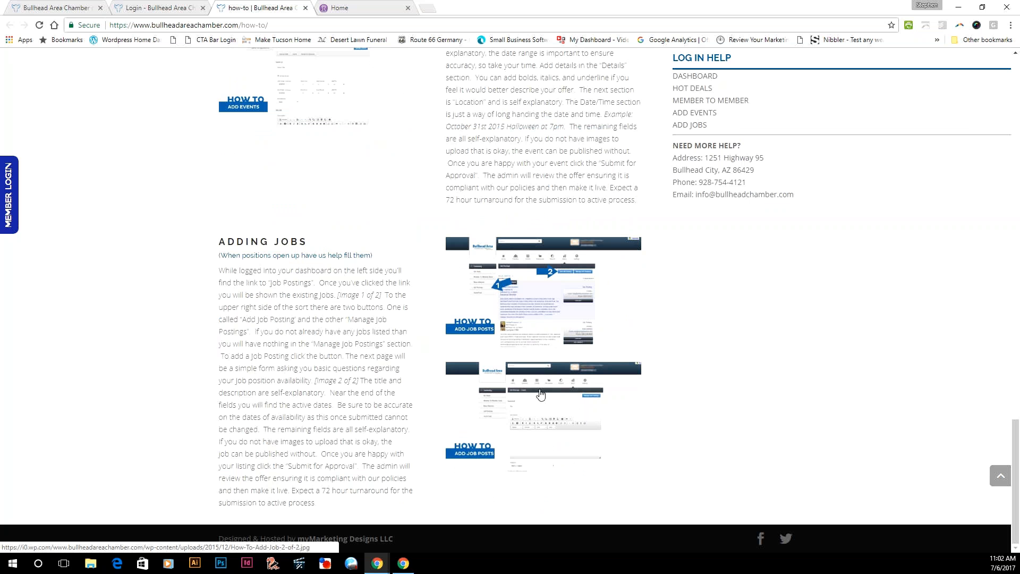
Check the login page briefly, return to the support guide, and skim its feature sections again from the beginning
key("ctrl+shift+Tab")
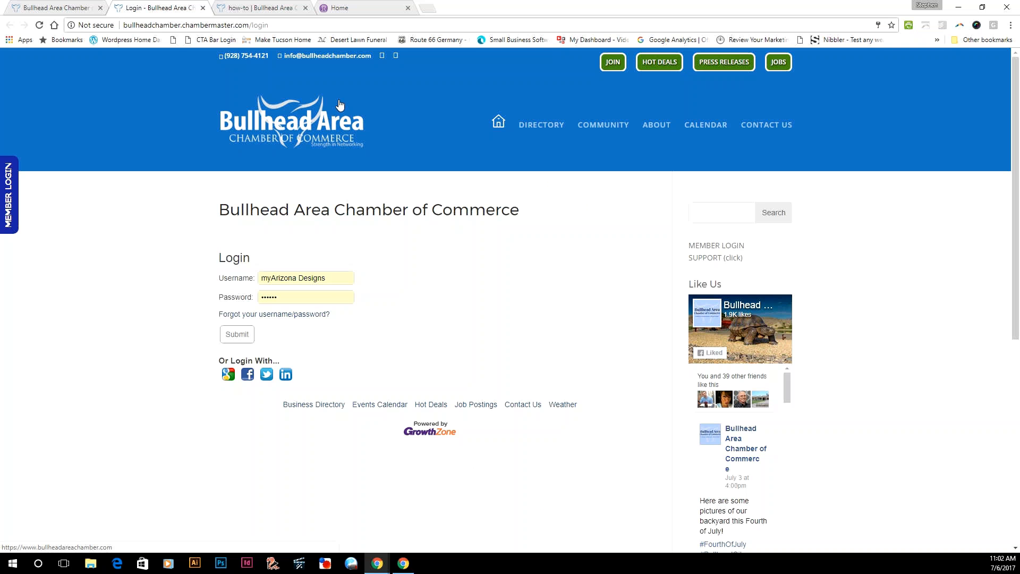
left_click(257, 11)
scroll(425, 288, "up", 9)
scroll(328, 315, "up", 6)
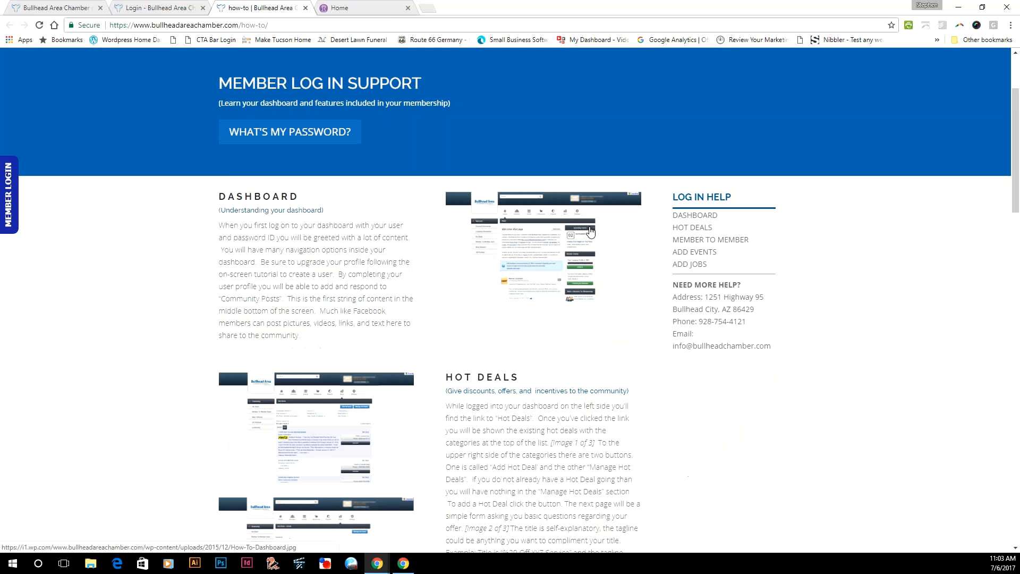
scroll(590, 232, "down", 2)
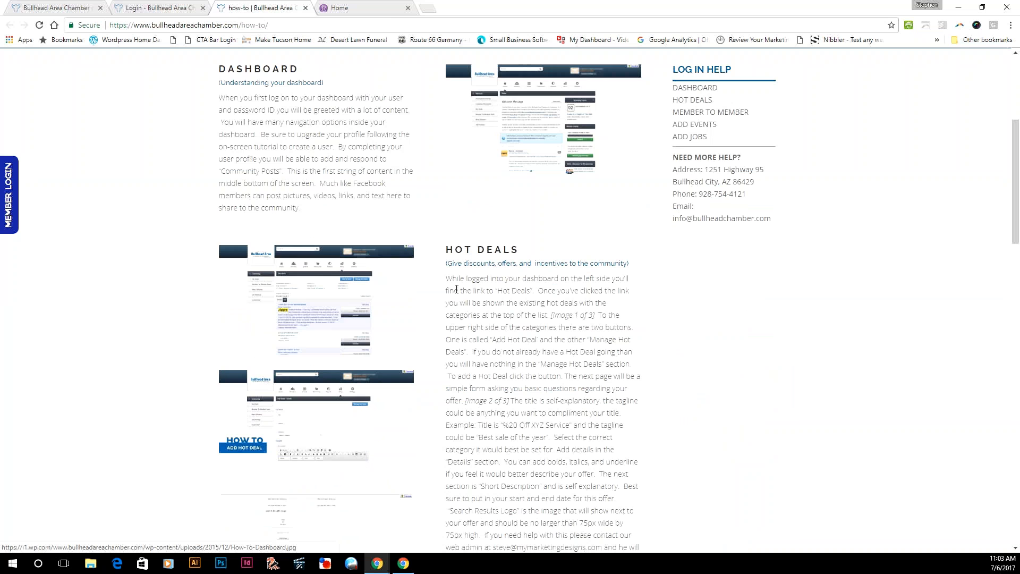
scroll(456, 289, "down", 7)
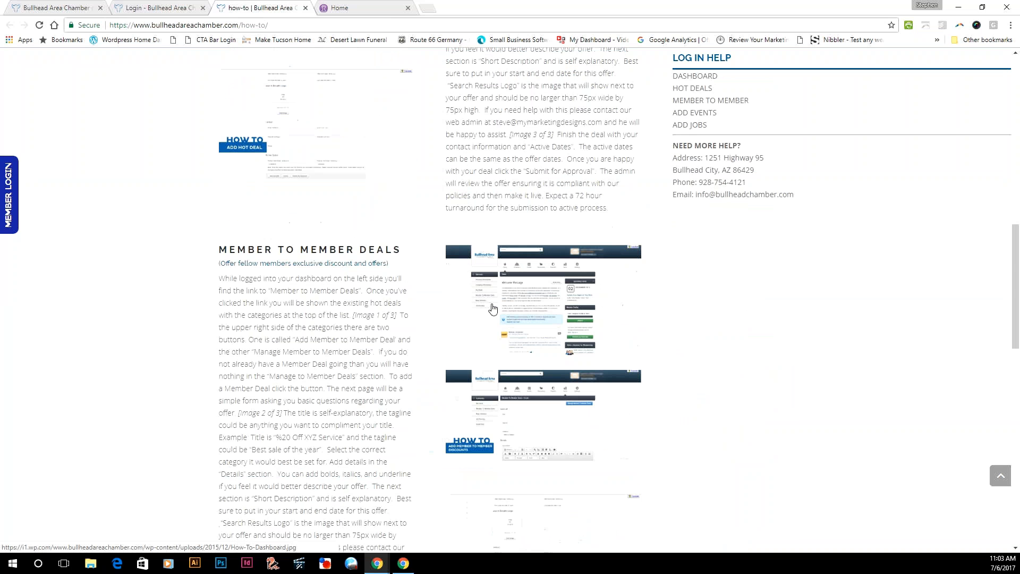
scroll(493, 308, "down", 9)
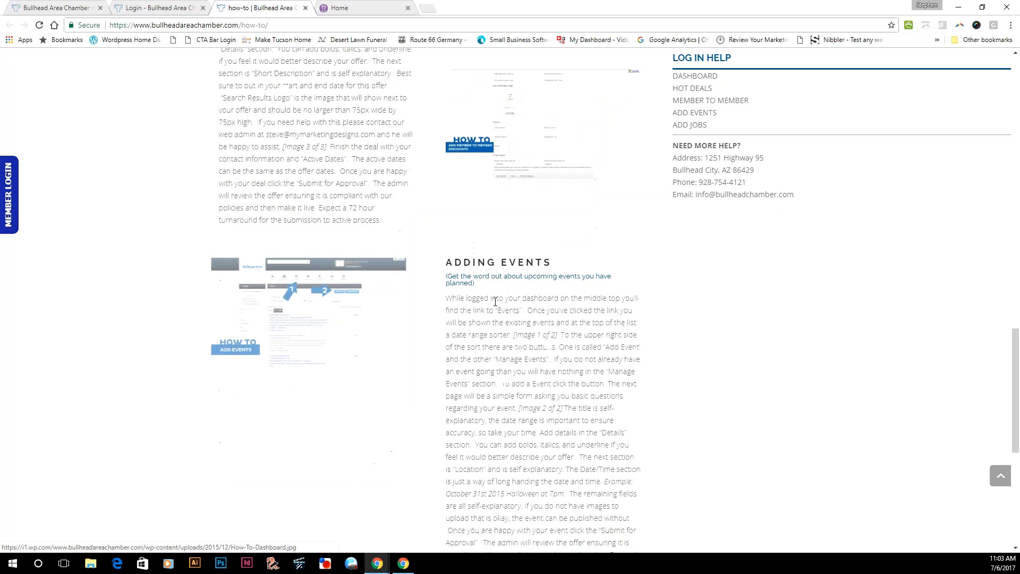
scroll(494, 381, "down", 1)
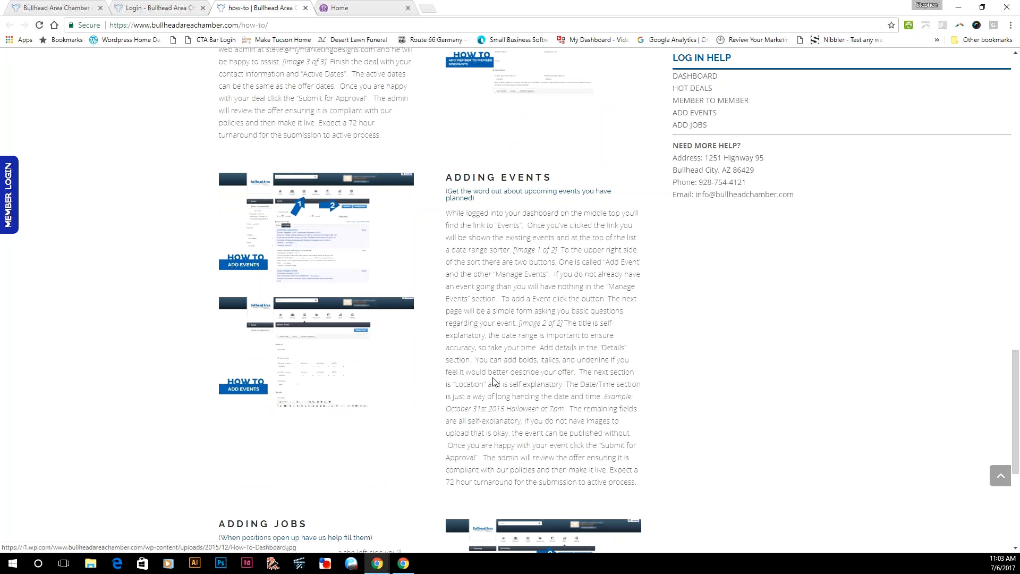
scroll(493, 381, "up", 8)
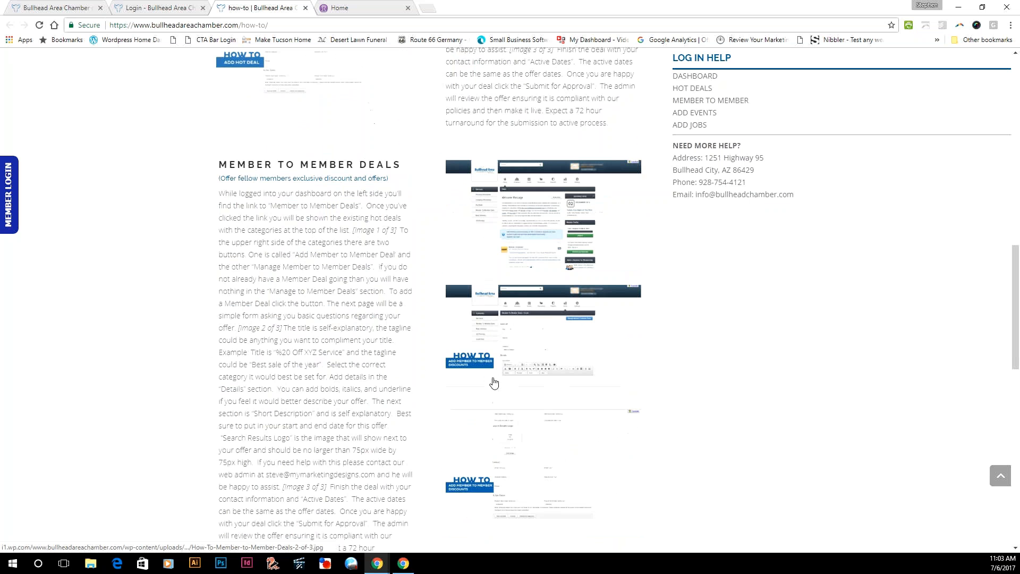
scroll(494, 381, "up", 15)
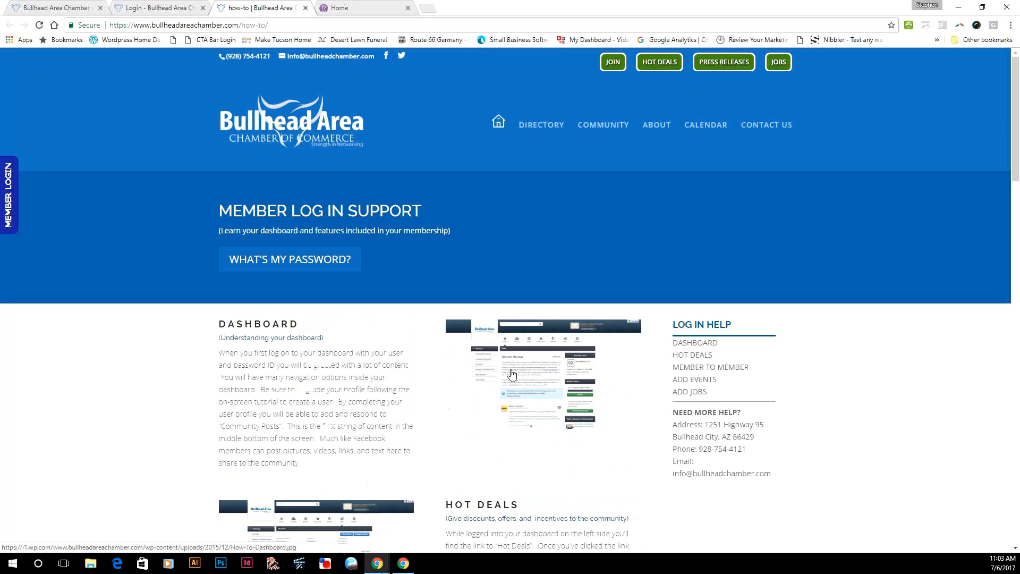
Review the Log In Help links and highlight the chamber's contact phone number in the support guide
scroll(511, 374, "down", 3)
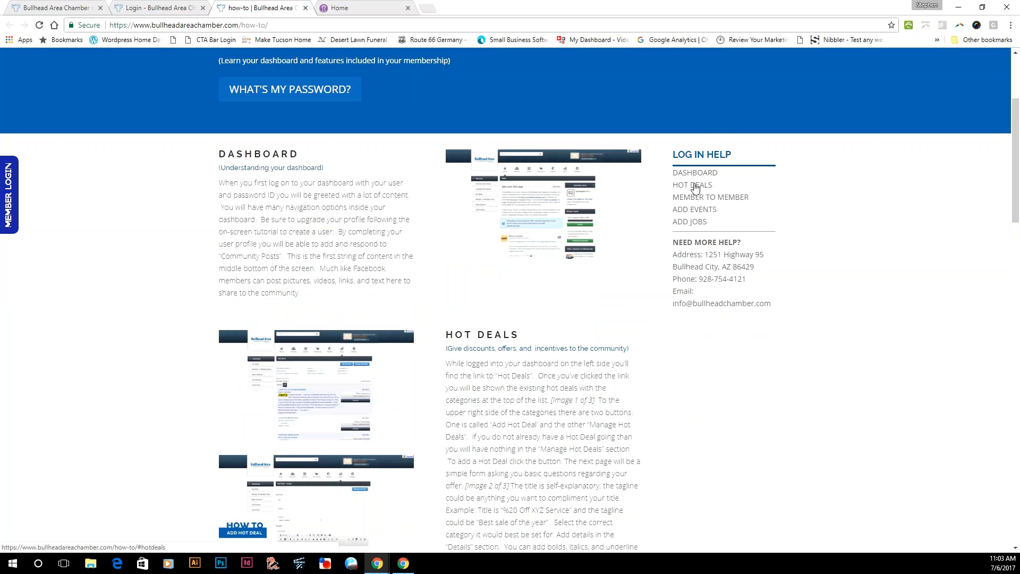
left_click_drag(746, 290, 702, 279)
left_click(705, 295)
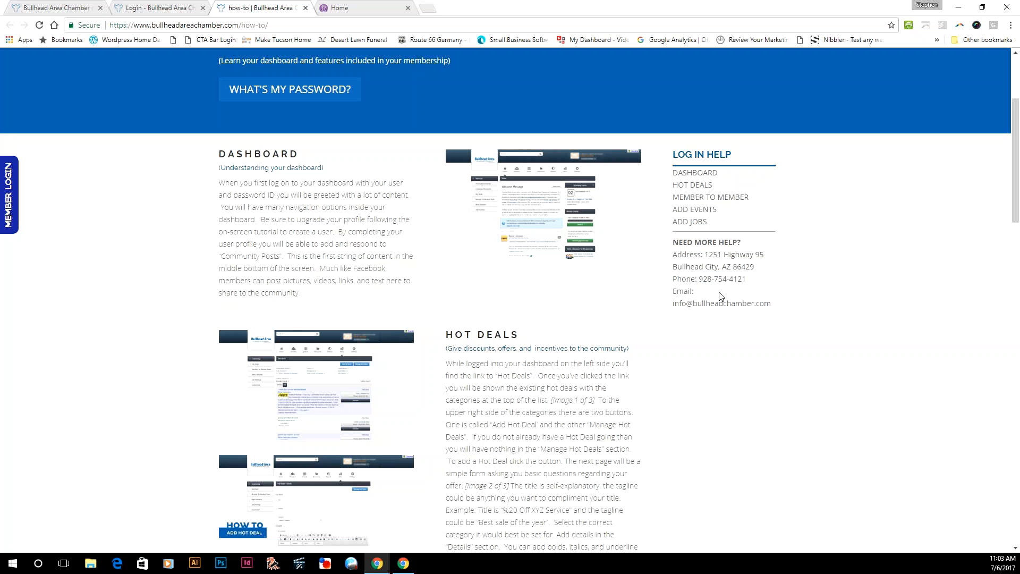
Revisit the login page, switch to the logged-in member dashboard, and check the company profile completion under Member Profile
left_click(162, 6)
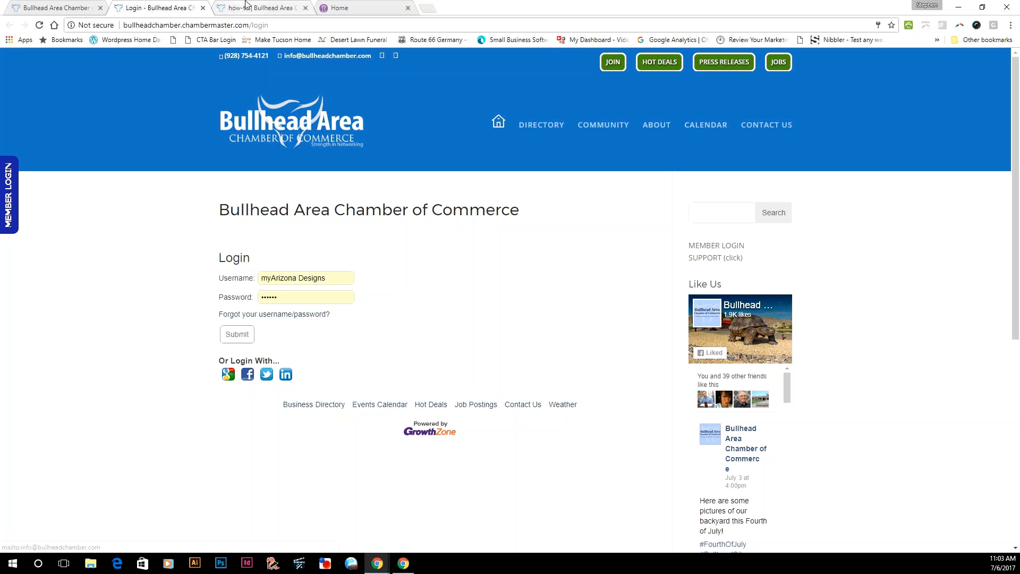
left_click(363, 5)
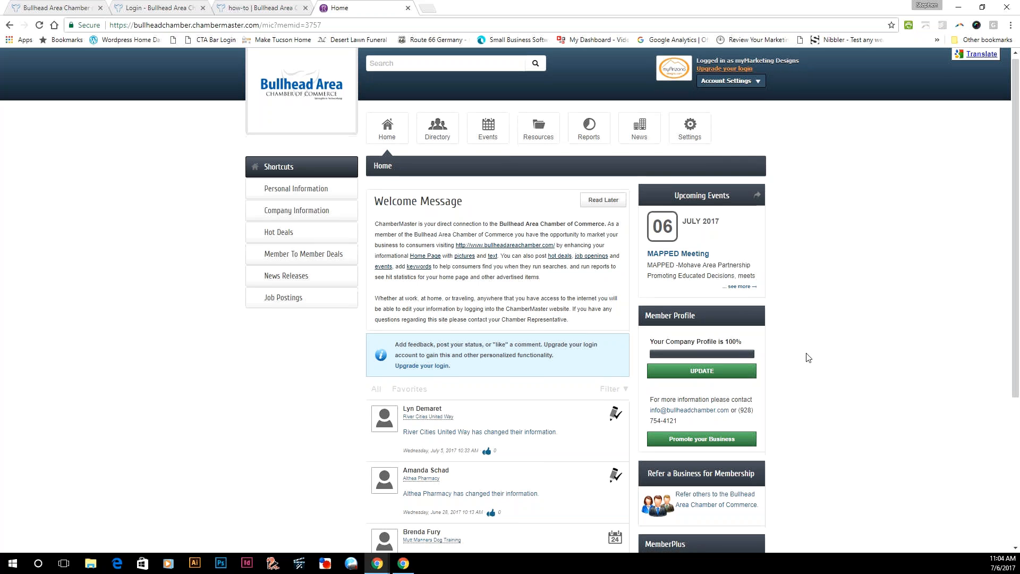
scroll(808, 358, "down", 1)
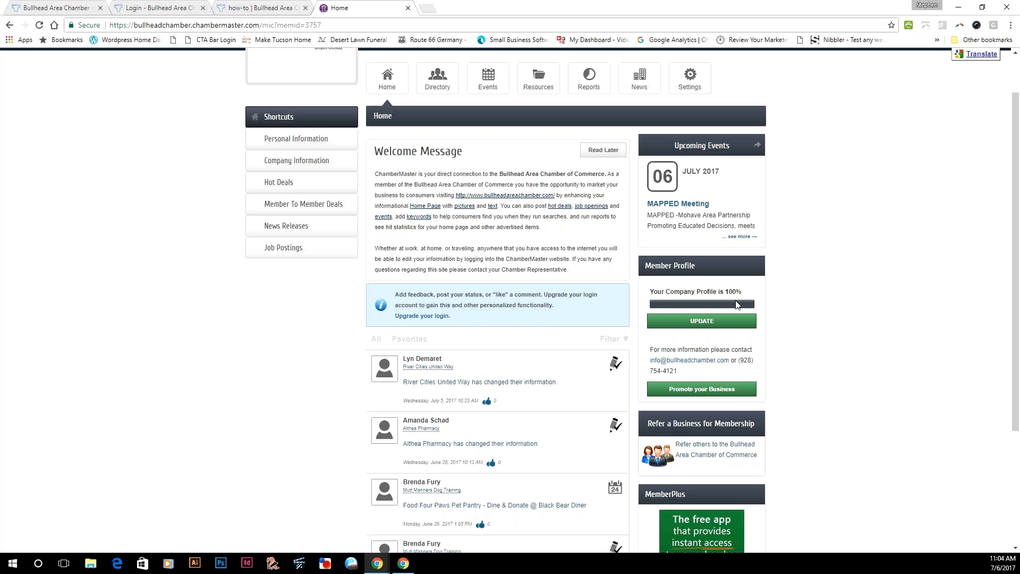
left_click_drag(753, 292, 651, 291)
left_click(751, 298)
scroll(850, 313, "up", 1)
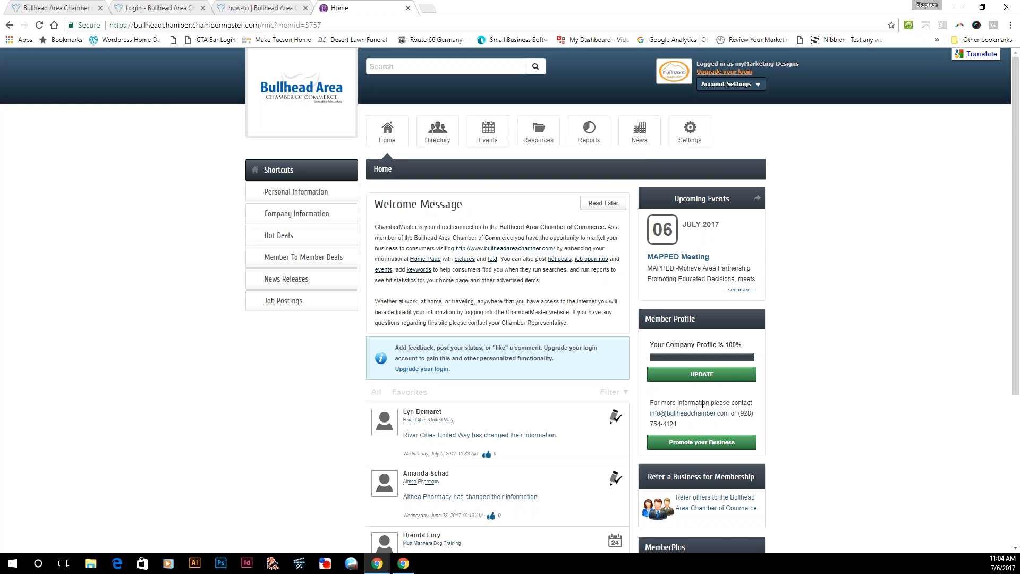
Look through the recent member activity feed on the dashboard's home page and return to the Shortcuts list
scroll(702, 404, "down", 2)
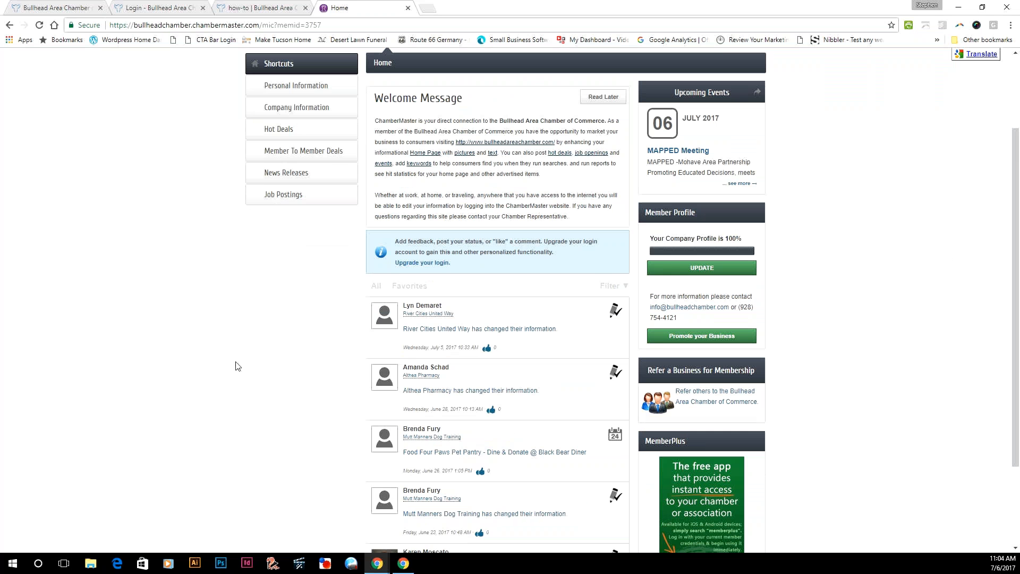
scroll(196, 357, "down", 1)
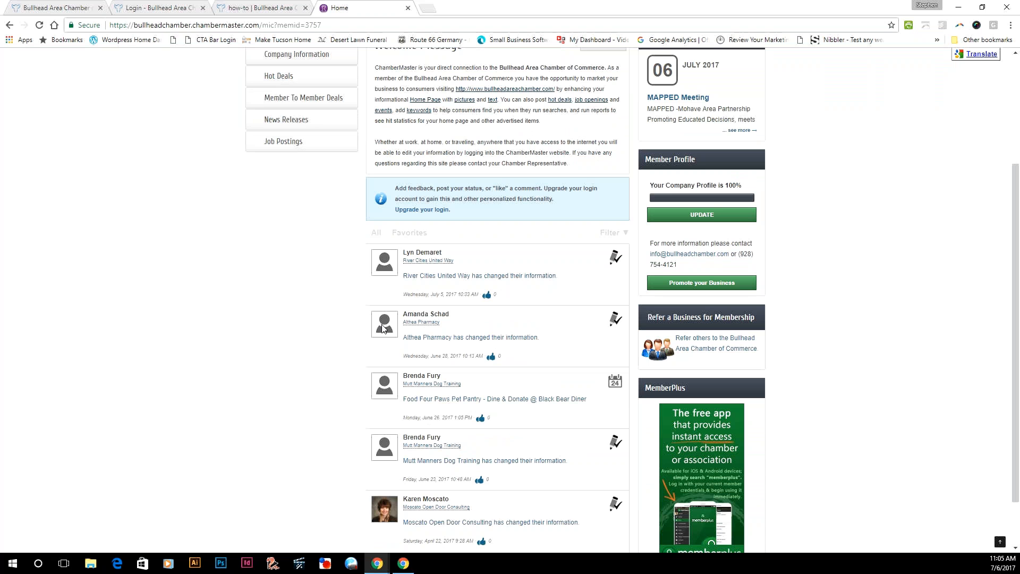
scroll(382, 327, "down", 3)
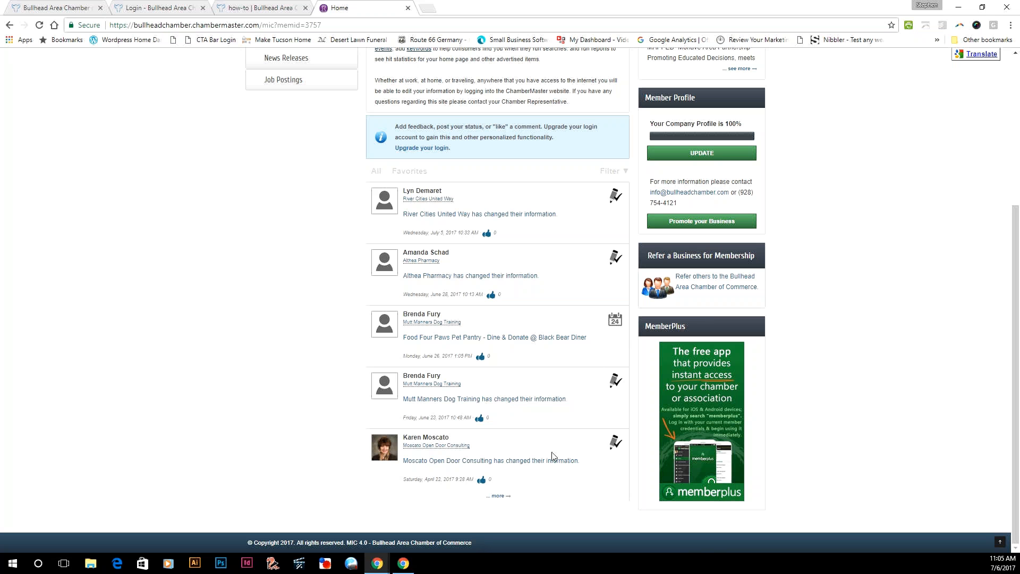
scroll(553, 455, "up", 4)
scroll(553, 478, "down", 1)
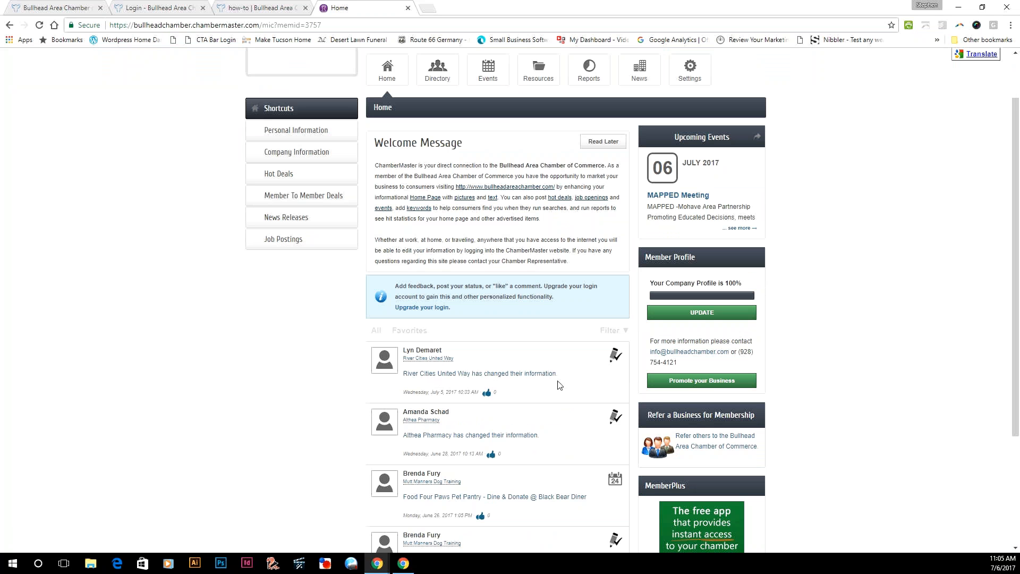
scroll(510, 298, "up", 1)
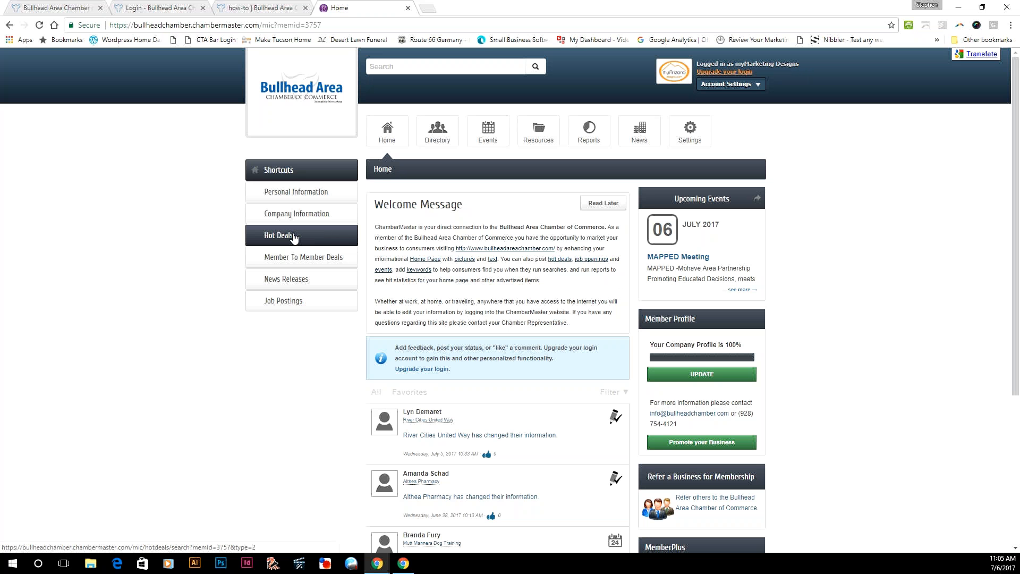
Open the Hot Deals page on the public chamber site and examine the published offers
left_click(75, 7)
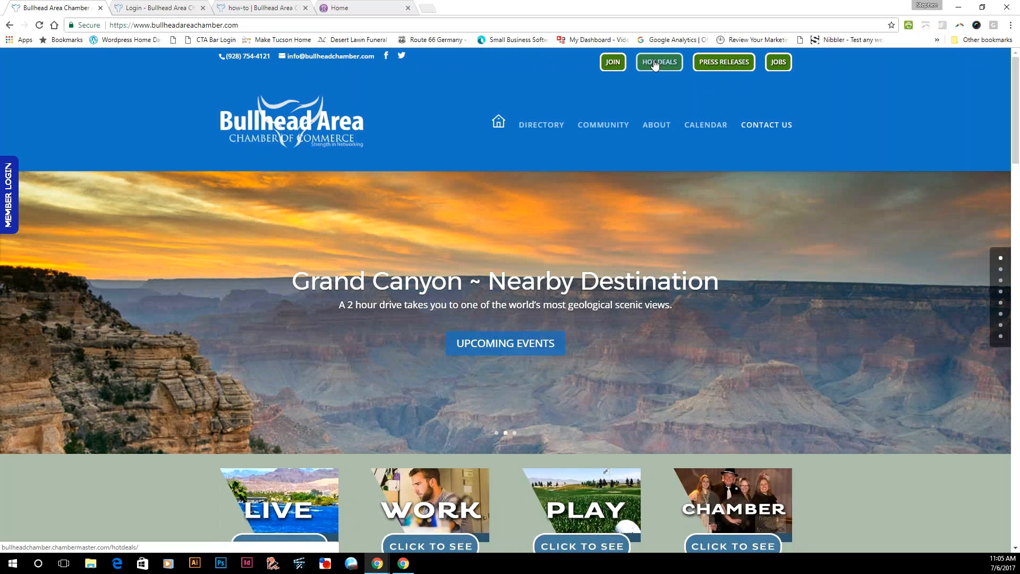
left_click(654, 61)
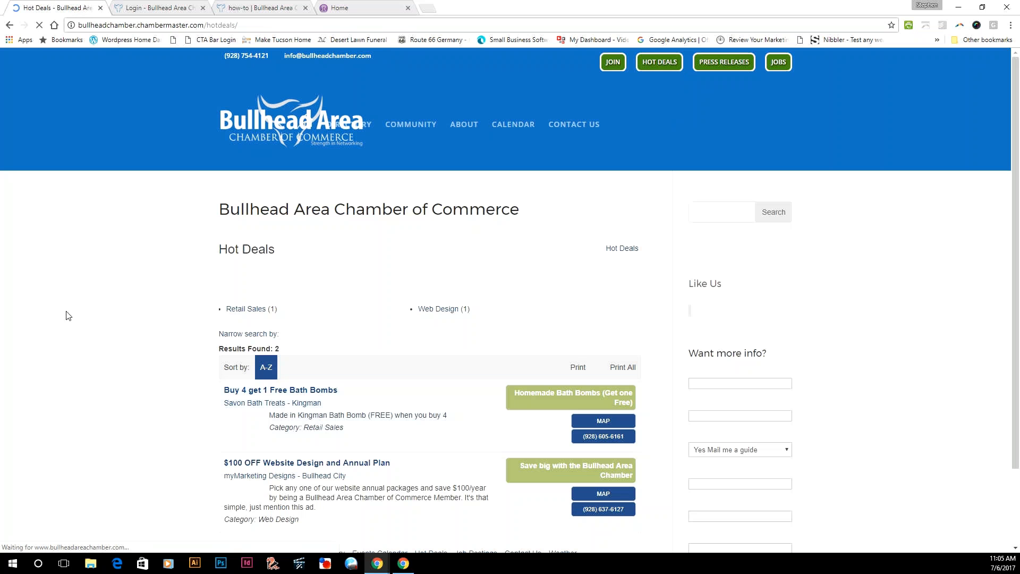
scroll(68, 316, "down", 2)
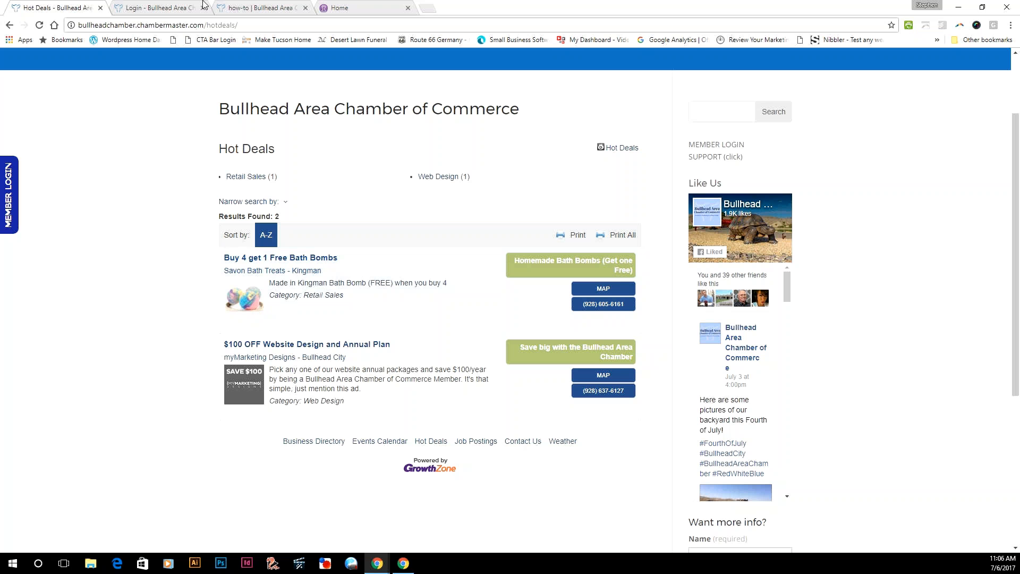
Return to the member dashboard, open its Hot Deals section, and start adding a new hot deal
left_click(365, 6)
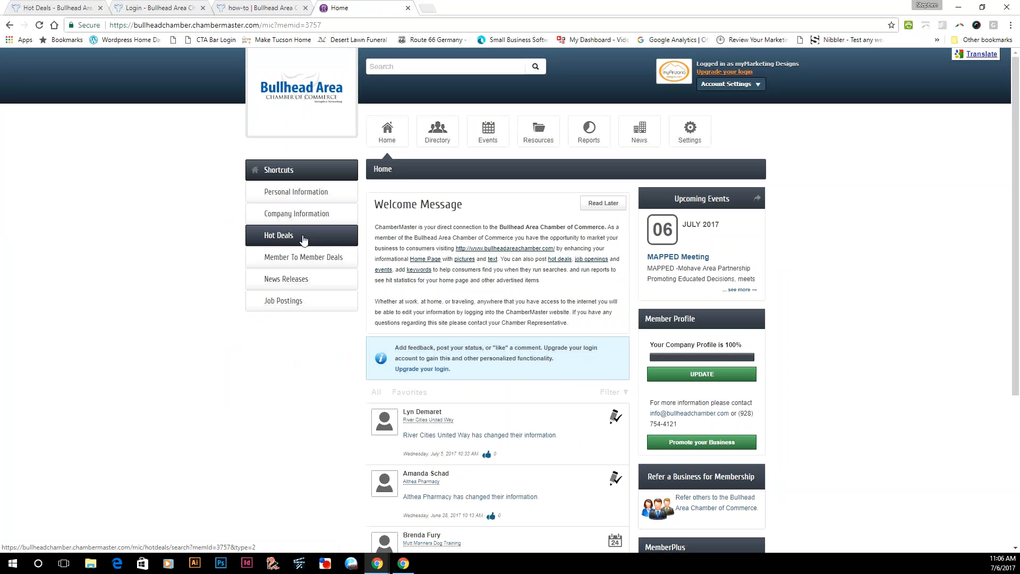
left_click(286, 237)
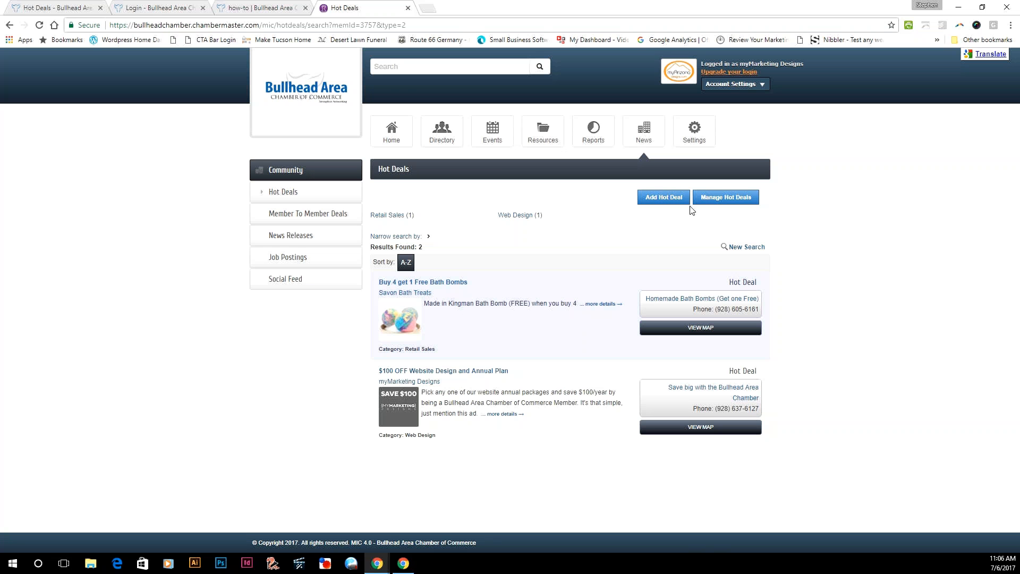
left_click(655, 199)
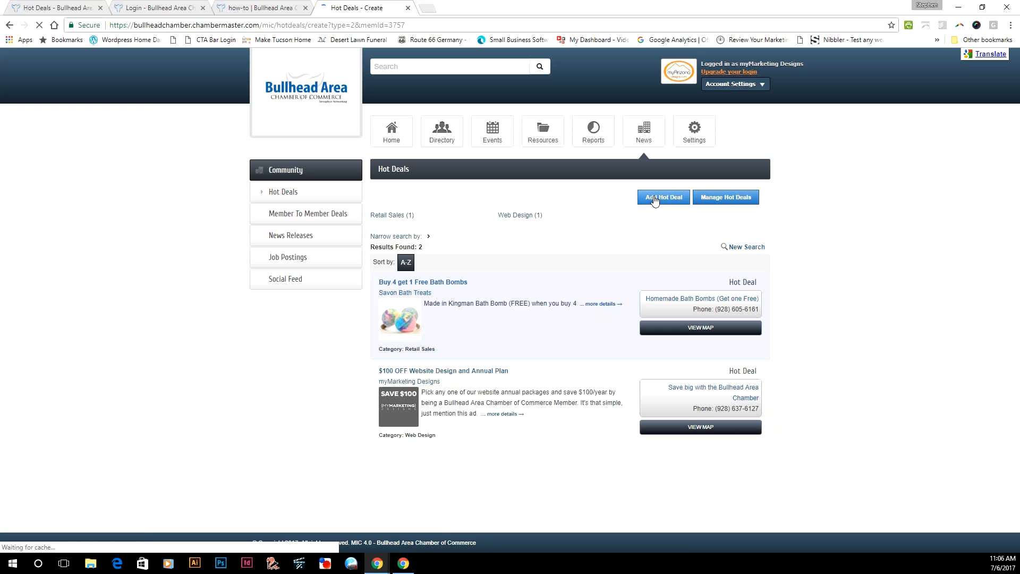
Look over the whole hot deal form, from the General fields to the Active Dates
scroll(1019, 379, "down", 1)
scroll(861, 347, "down", 6)
scroll(907, 351, "up", 7)
scroll(601, 238, "down", 4)
scroll(656, 299, "down", 6)
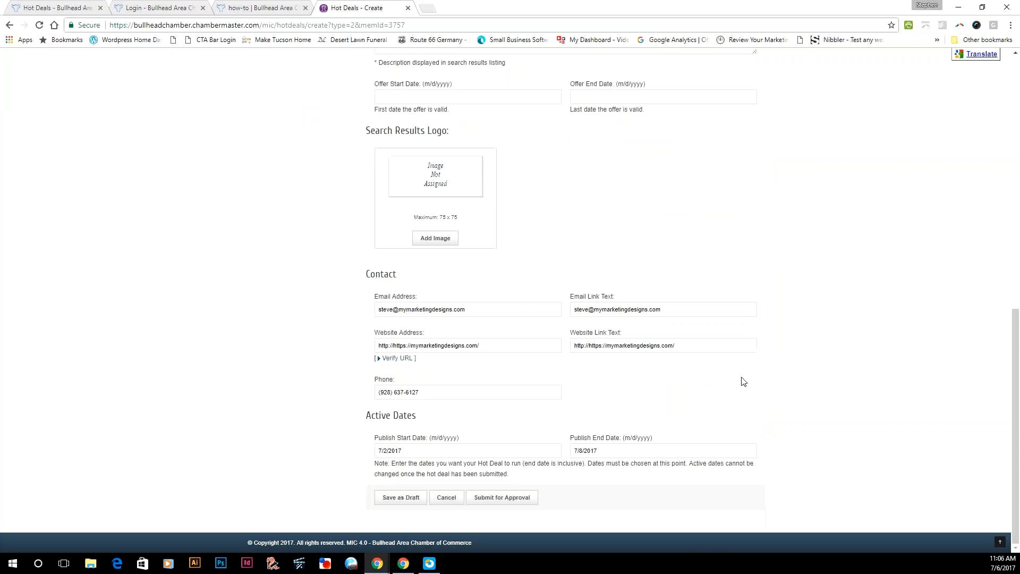
scroll(743, 382, "up", 12)
Fill in the General section with title "10% Off Social Media Management", tagline "SAVE 10% TODAY" and category Web Design
left_click(397, 247)
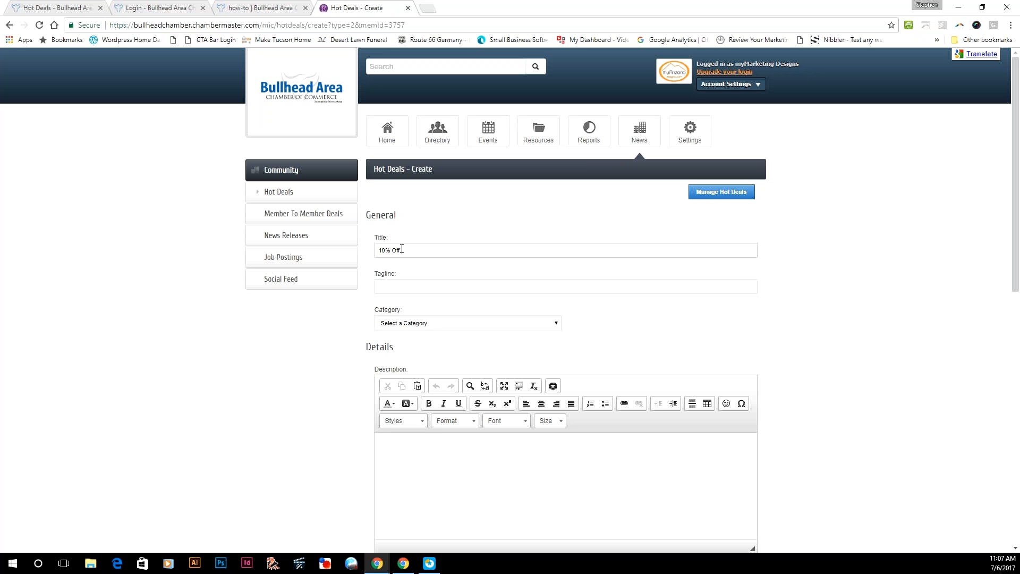
type("Social Media Management")
key("Tab")
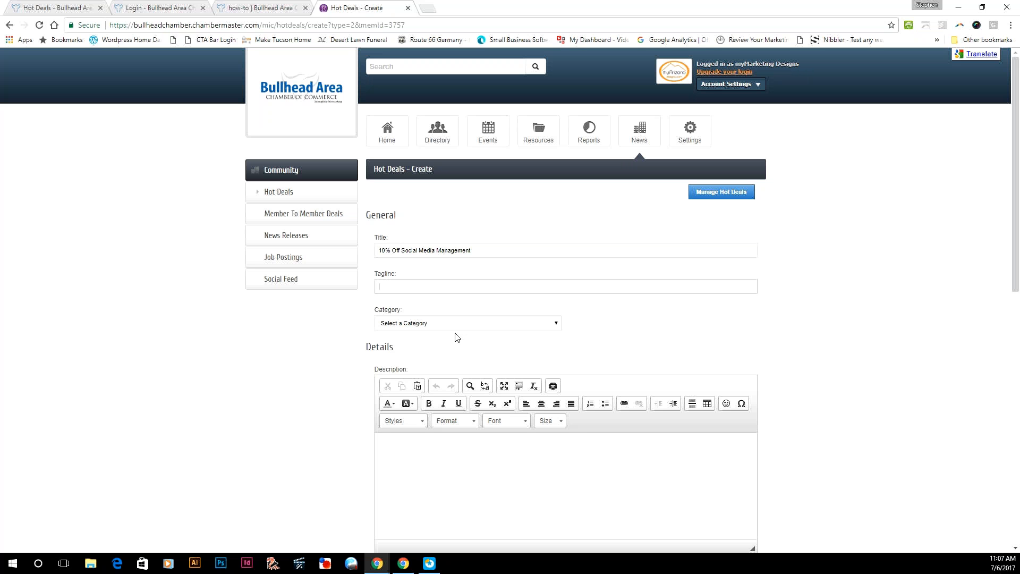
type("SAVE 10% TODAY")
left_click(442, 325)
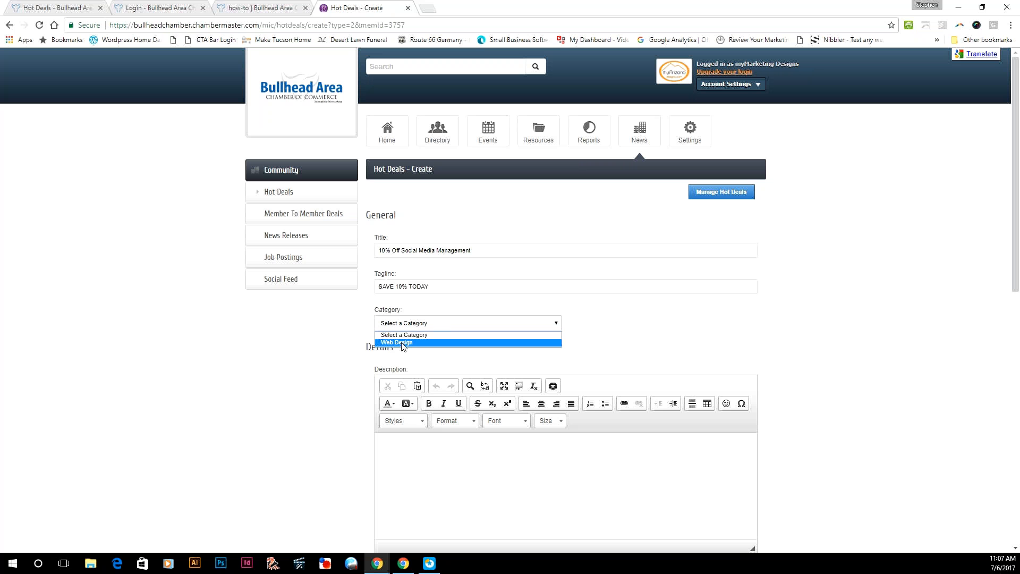
left_click(403, 343)
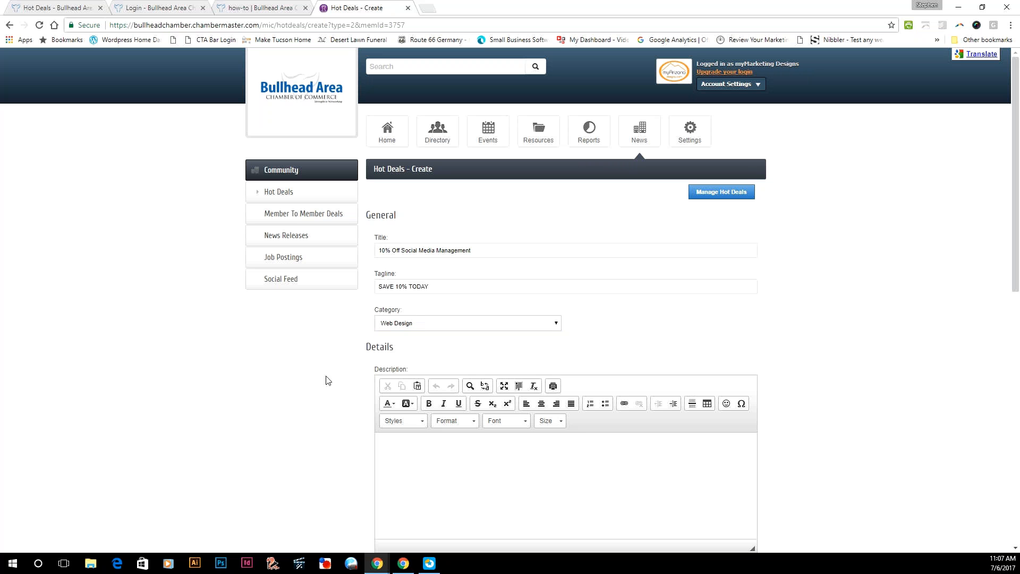
Enter "Best deals in the Tri-State" as the deal's description
scroll(526, 415, "down", 1)
left_click(542, 426)
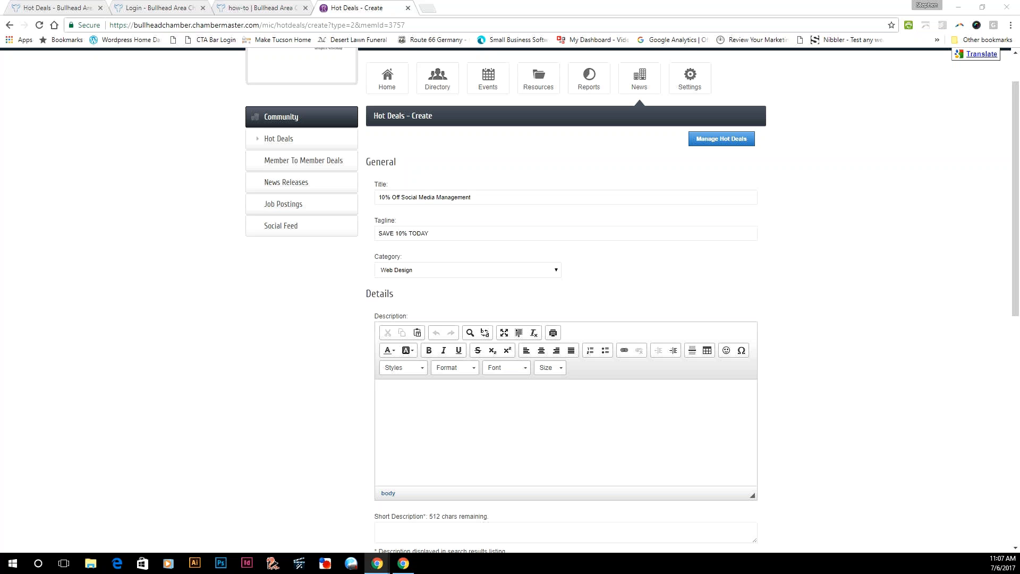
left_click(451, 410)
type("Best deals in the")
type("Tri-State")
Replace the description with: 2 Posts per week of content, 2 Custom designed branded posts, 1 Social Media Channels, UNL Responses to social media comments & questions
key("ctrl+a")
scroll(452, 410, "down", 3)
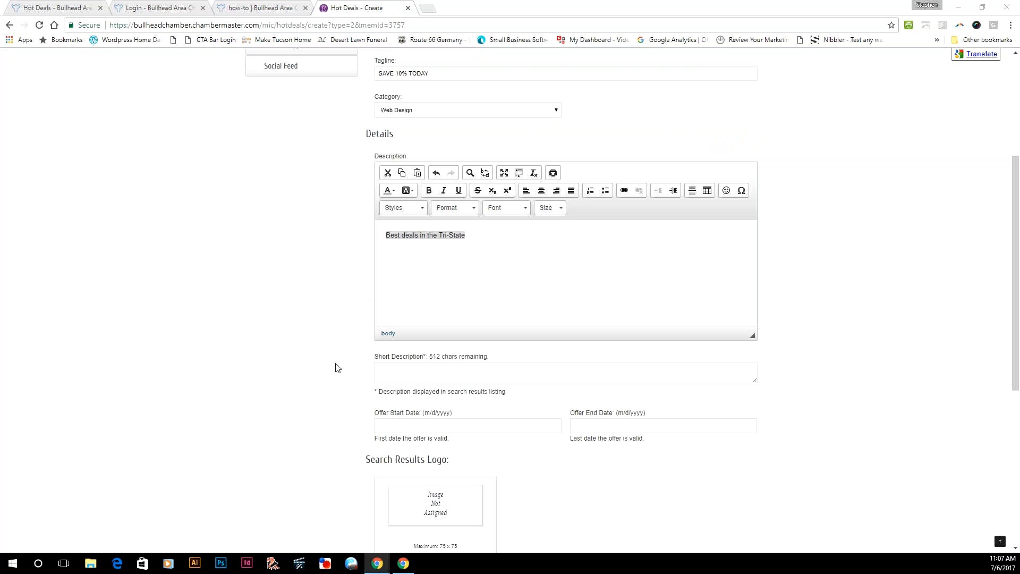
left_click(408, 373)
type("2 Posts per week of content 2 Custom designed branded posts  1 Social Media Channels (Facebook, Twitter, Instagram etc.) UNL Responses to social media comments & questions")
Enter the short description "Save 10% on our plans today. Choose from 3 options to meet your budget needs."
left_click(407, 373)
type("Get")
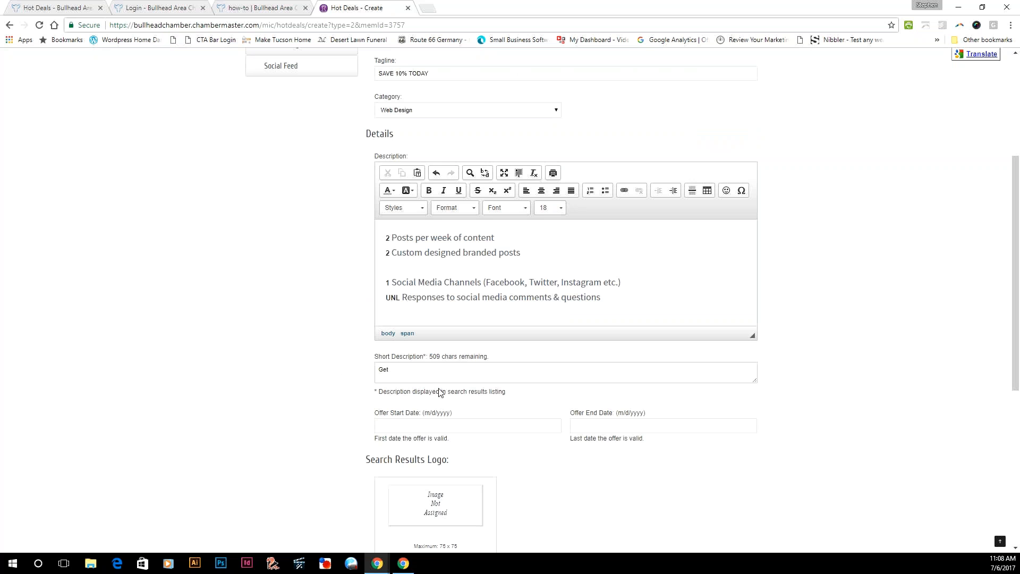
key("BackSpace")
key("BackSpace")
key("BackSpace")
type("Save 10% on our plans today.  Choose from 3 options to meet your ")
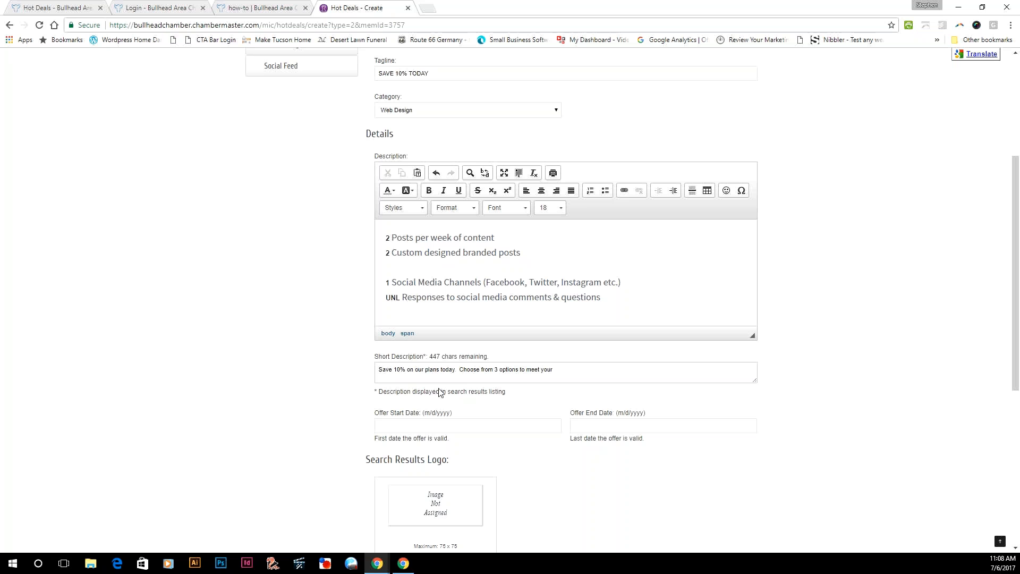
type("budget needs")
type(".")
Set the offer start date to 7/6/2017 and the offer end date to 7/31/2017
scroll(432, 389, "down", 1)
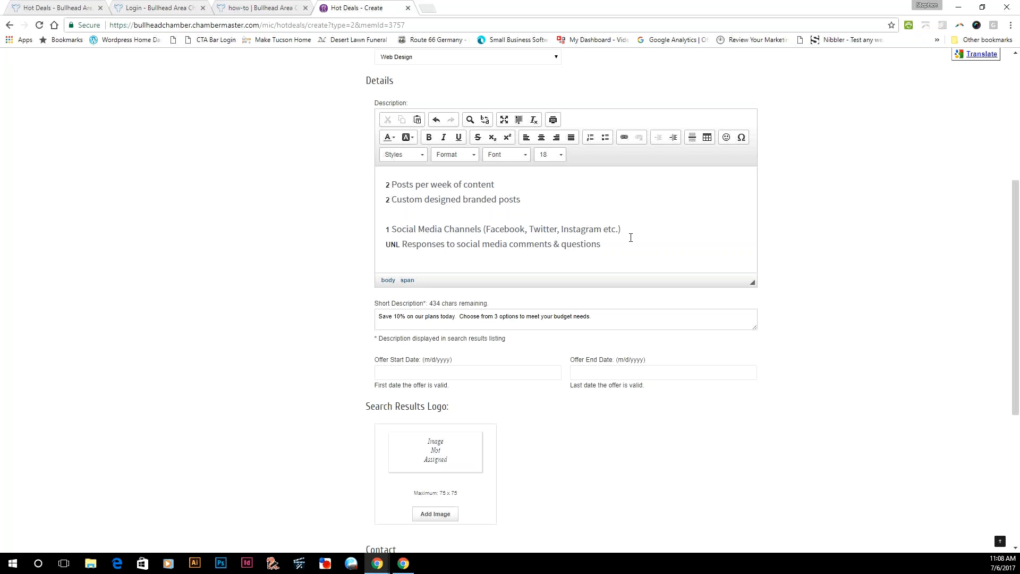
left_click(393, 372)
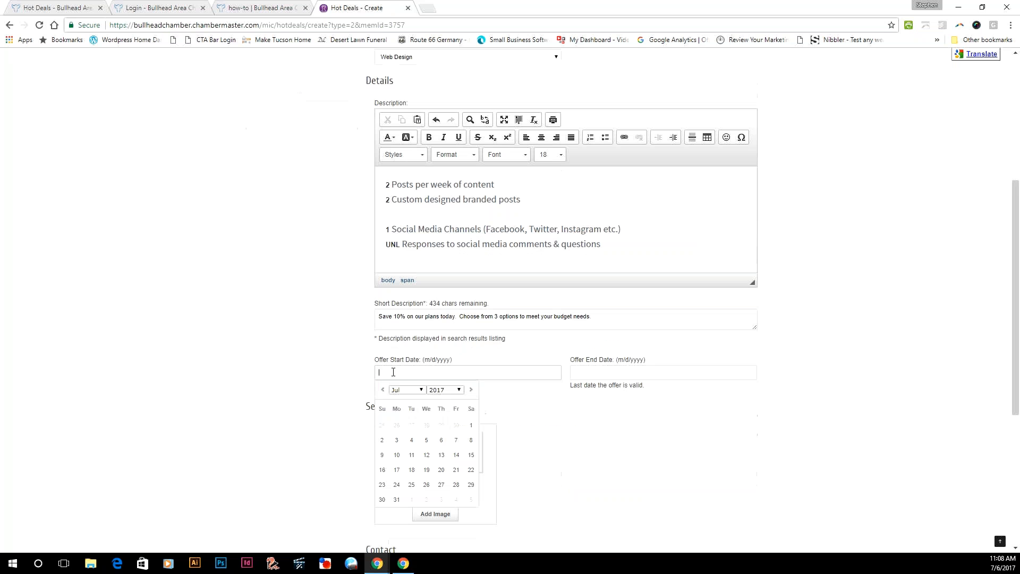
left_click(439, 444)
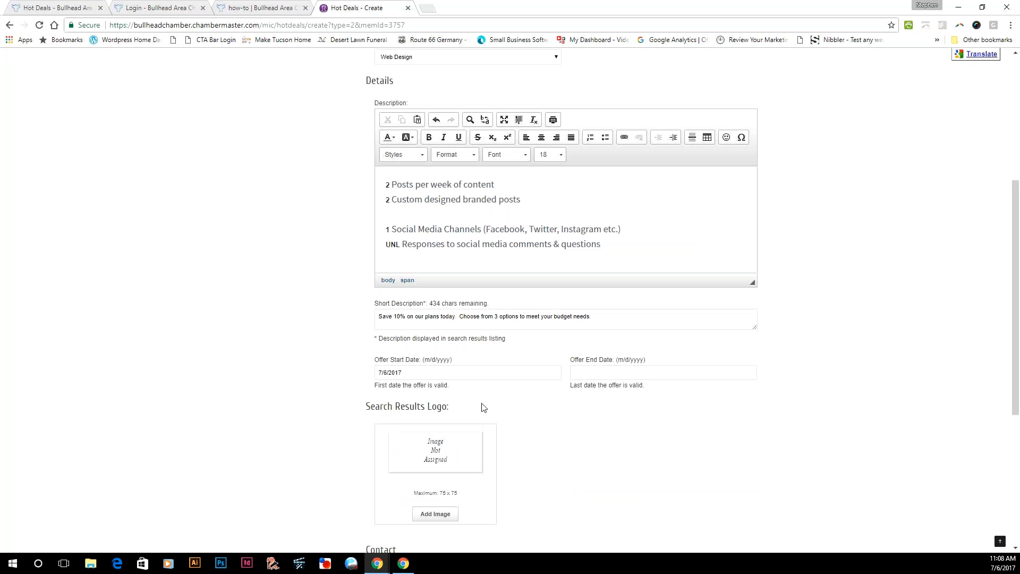
left_click(617, 378)
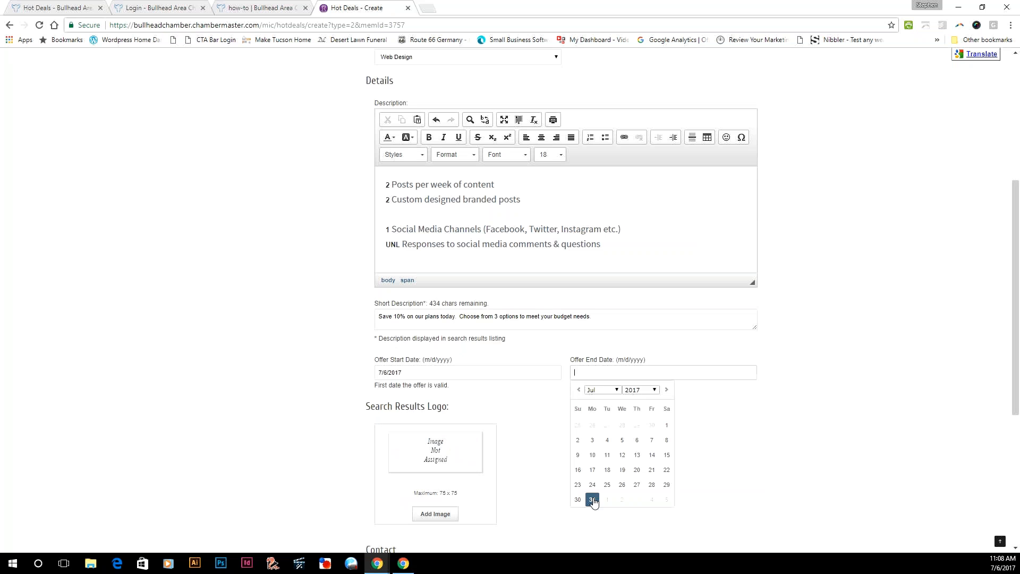
left_click(592, 500)
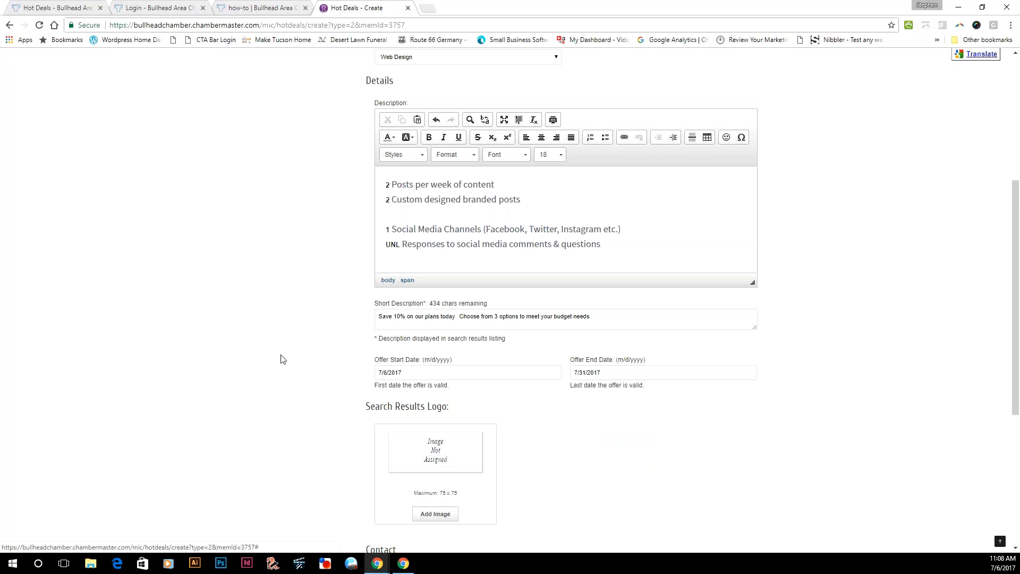
Add the JPG "myMarketing Designs 36px" from the myMarketing Designs LLC folder as the search results logo
scroll(419, 345, "down", 1)
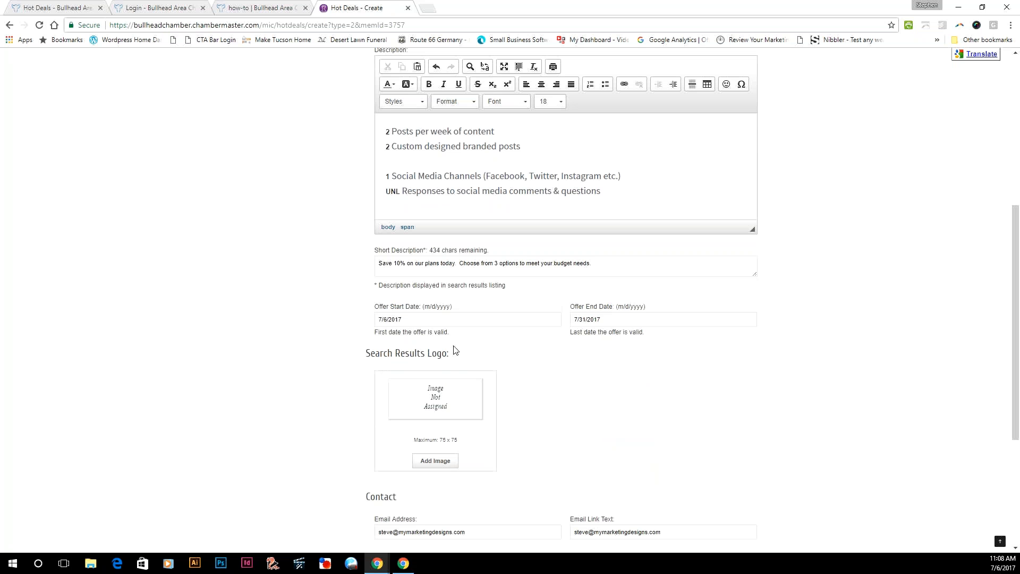
scroll(569, 386, "up", 2)
scroll(571, 356, "down", 5)
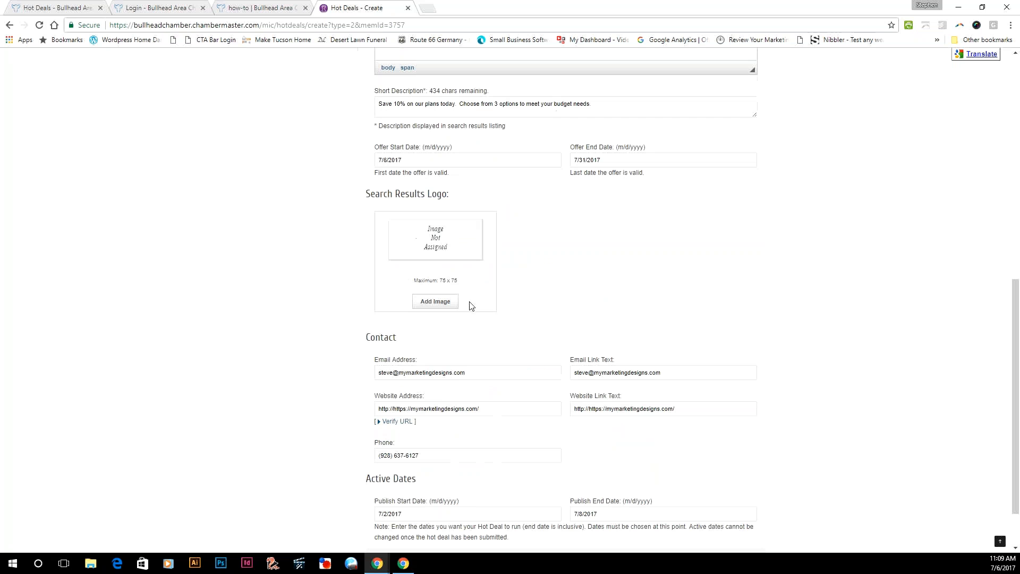
left_click(435, 302)
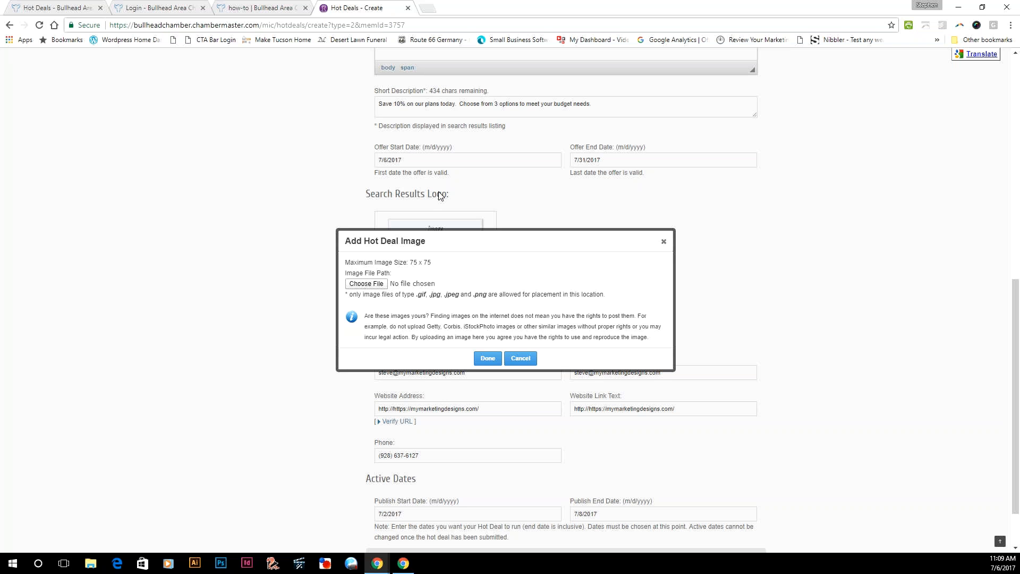
left_click(384, 285)
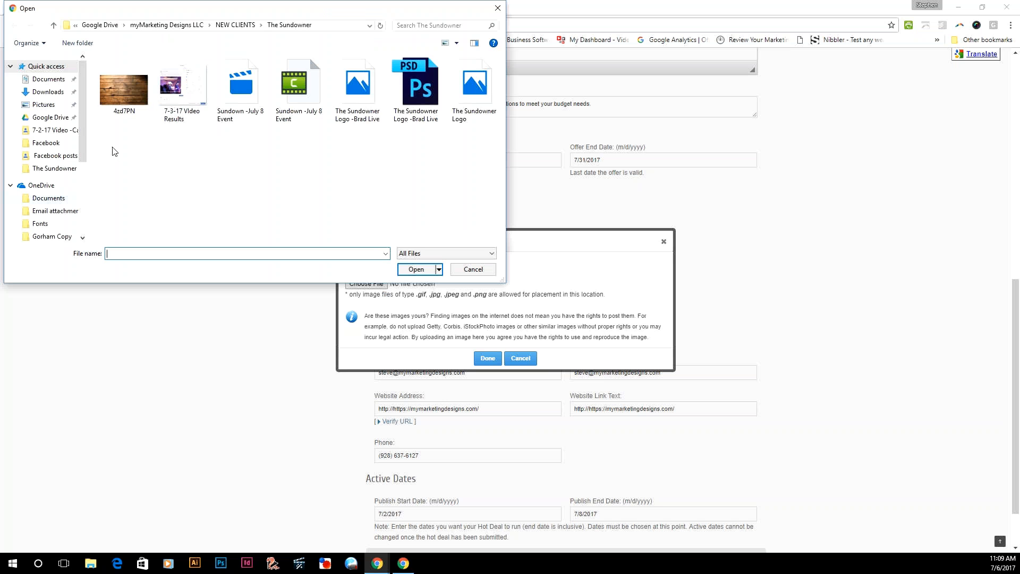
left_click(178, 25)
scroll(292, 150, "down", 3)
scroll(372, 175, "down", 5)
left_click(412, 199)
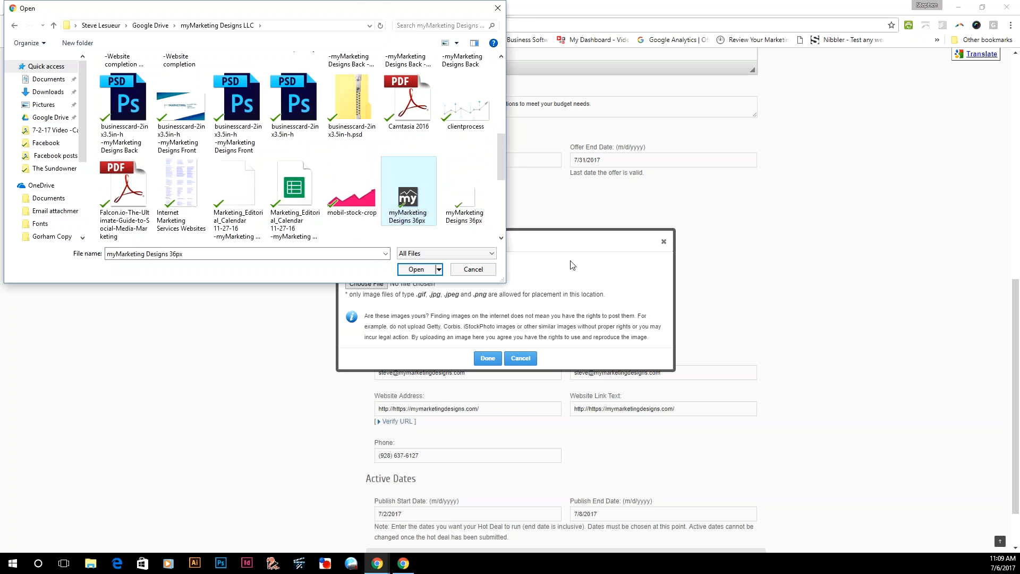
left_click(416, 269)
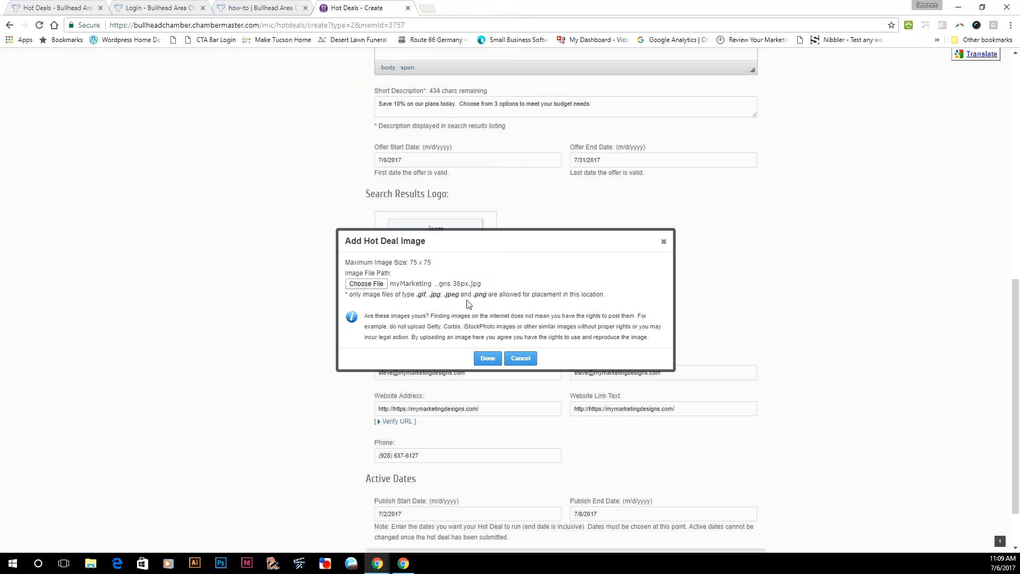
left_click(484, 359)
scroll(330, 299, "down", 2)
left_click(661, 309)
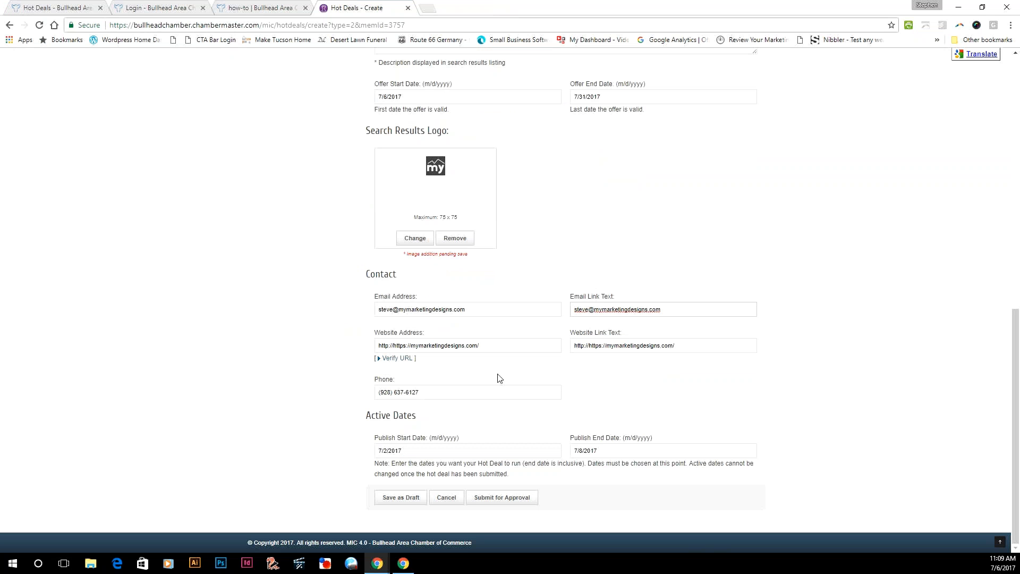
left_click_drag(393, 345, 371, 344)
key("BackSpace")
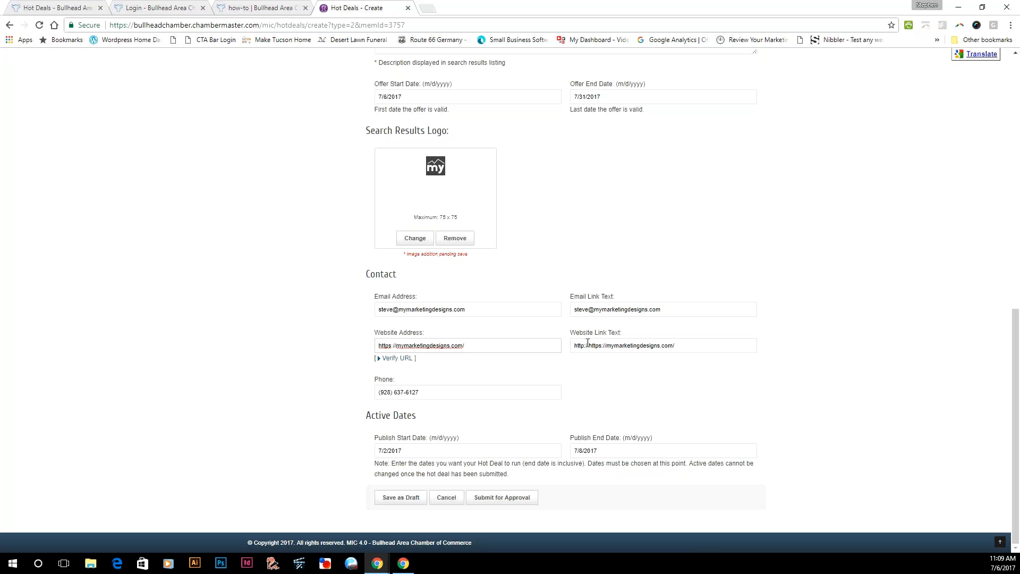
left_click_drag(588, 345, 561, 346)
key("BackSpace")
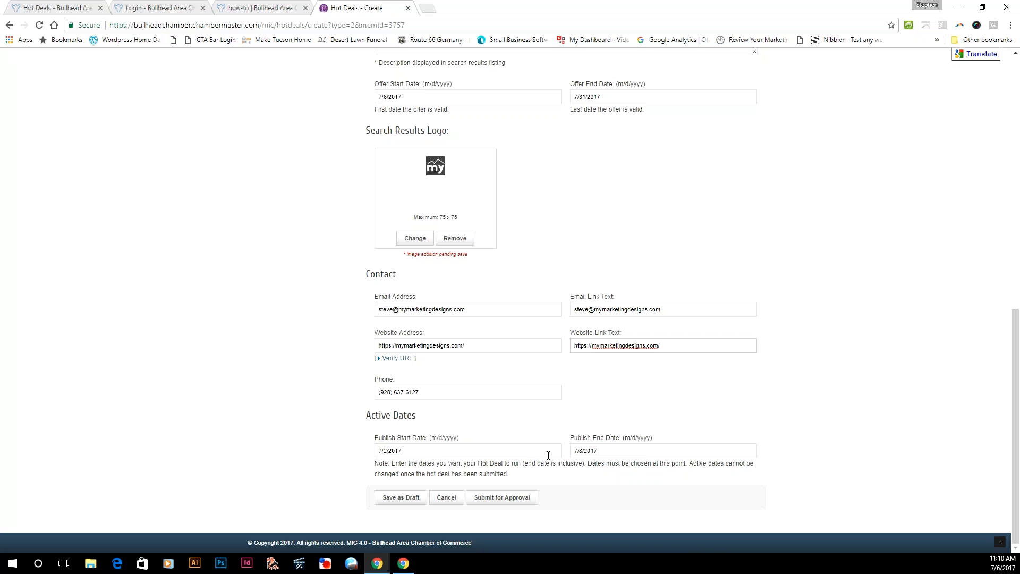
Set the publish end date to 7/31/2017 and the offer end date to 12/31/2017
left_click(646, 448)
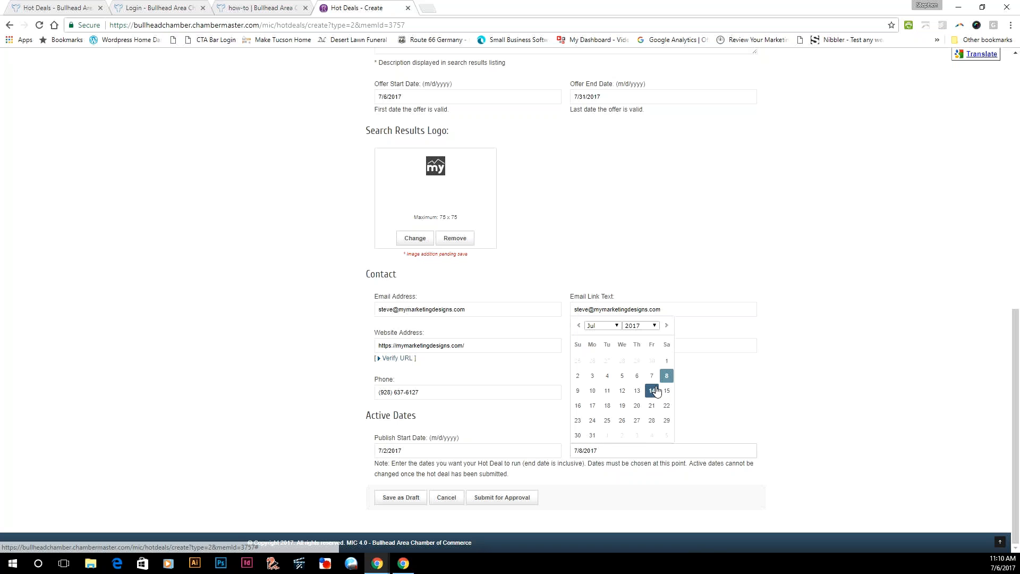
left_click(590, 433)
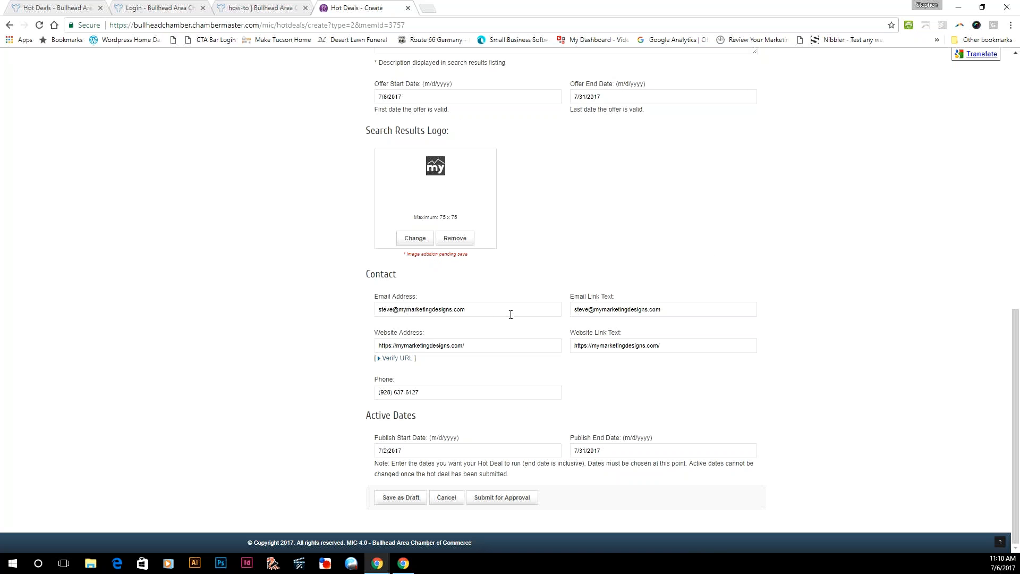
left_click(633, 95)
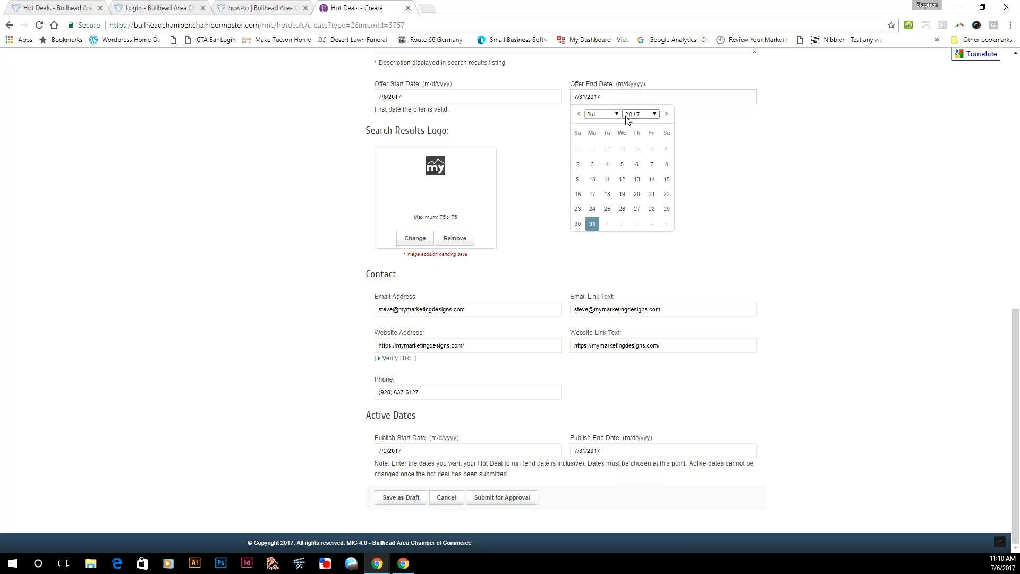
left_click(617, 116)
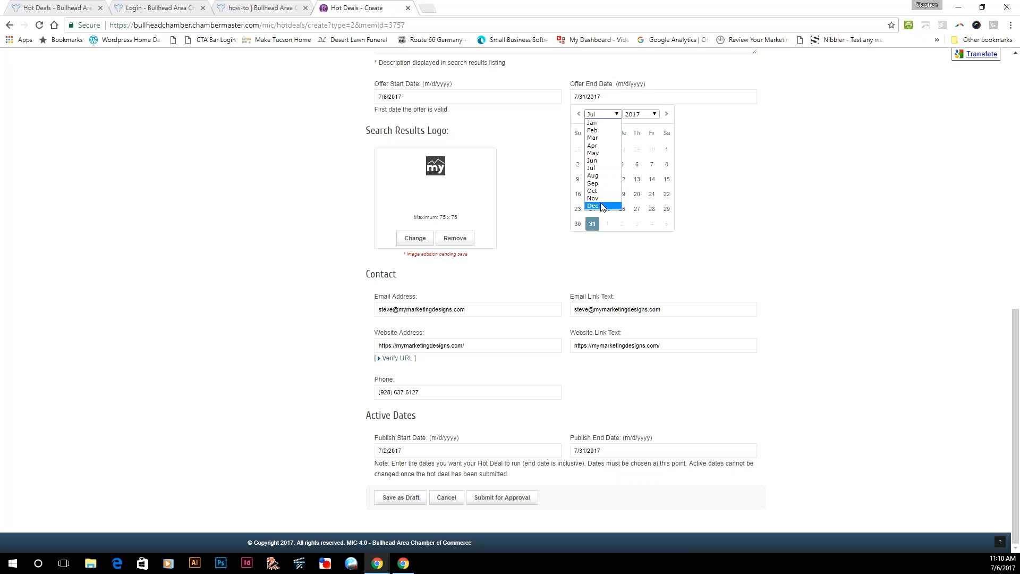
left_click(602, 206)
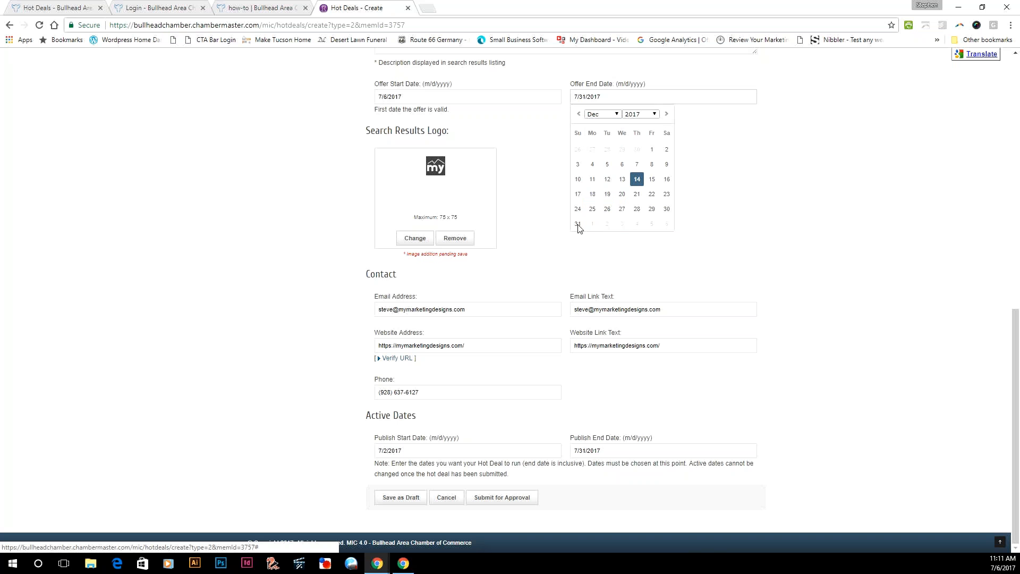
left_click(578, 223)
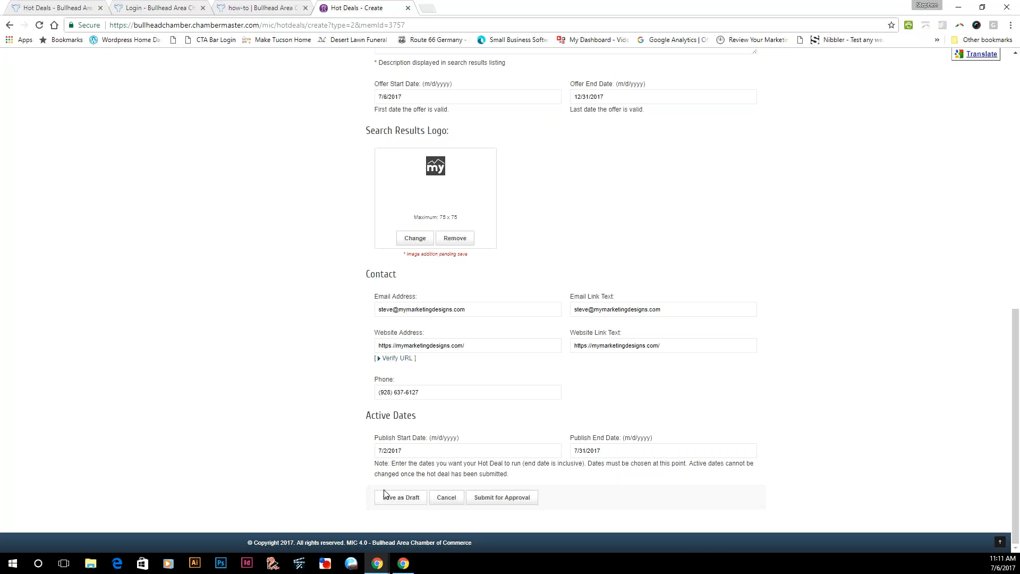
Submit the hot deal for approval and return to the Hot Deals listing
left_click(513, 503)
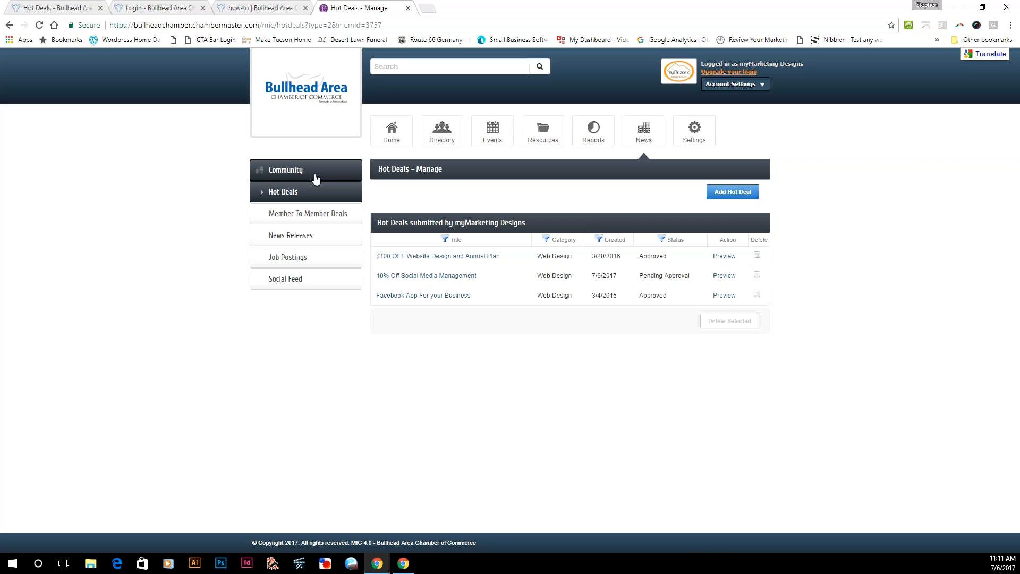
left_click(278, 192)
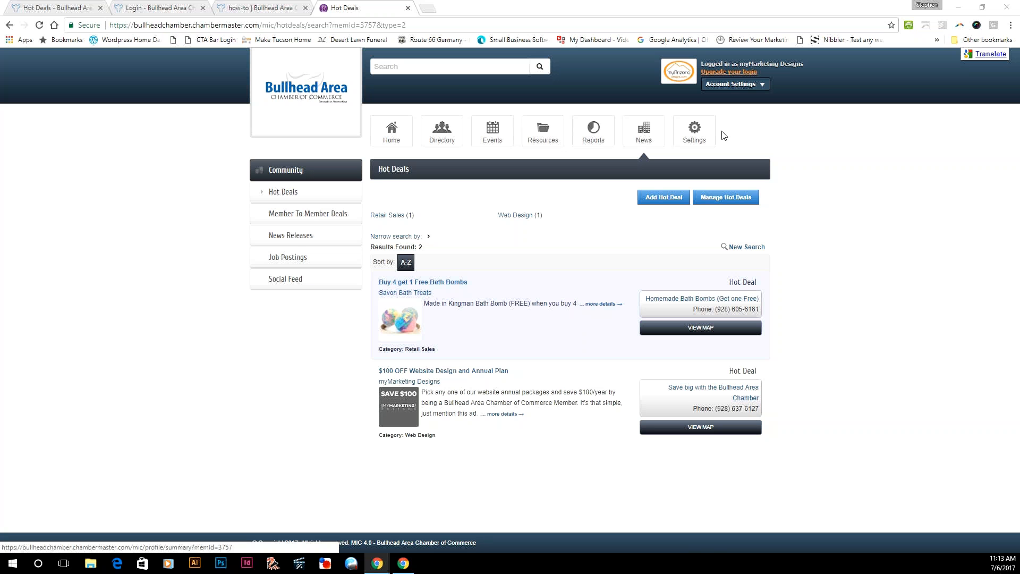
Start a new hot deal titled "Test" with the short description "hello"
left_click(652, 199)
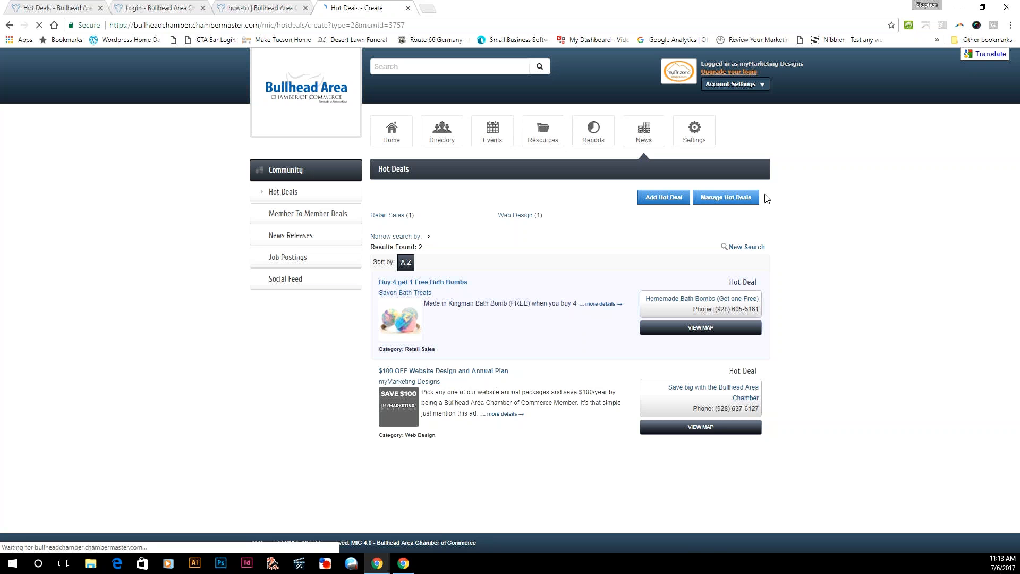
left_click(398, 251)
type("Test")
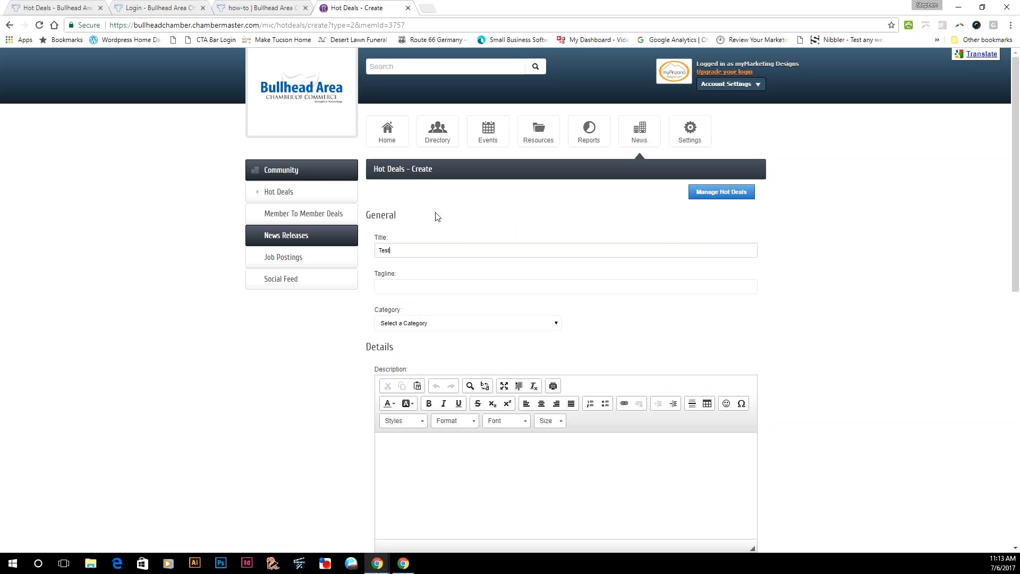
scroll(446, 244, "down", 6)
left_click(405, 262)
type("hello")
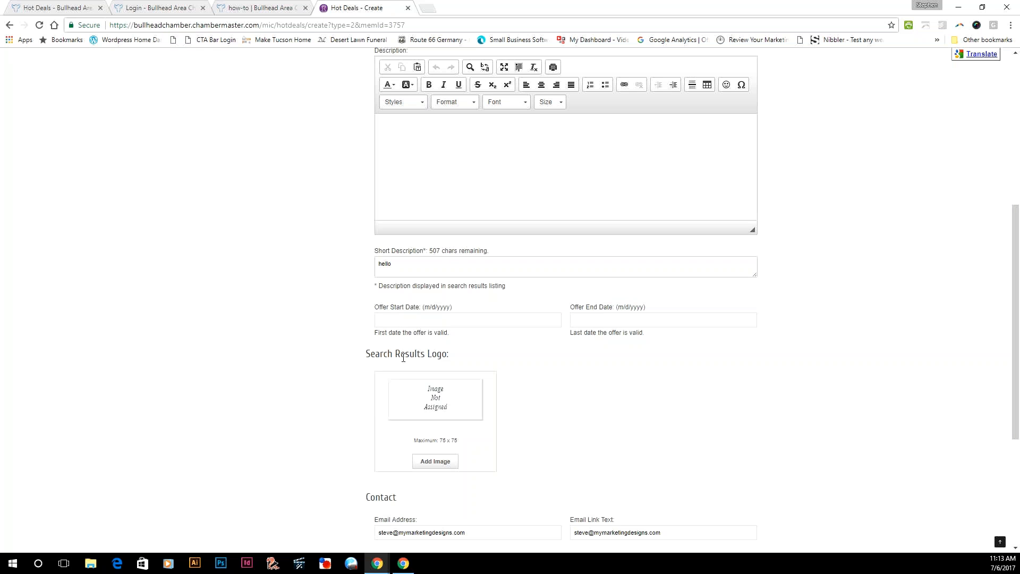
Set the hot deal's offer start date to 1/1/2018
left_click(406, 320)
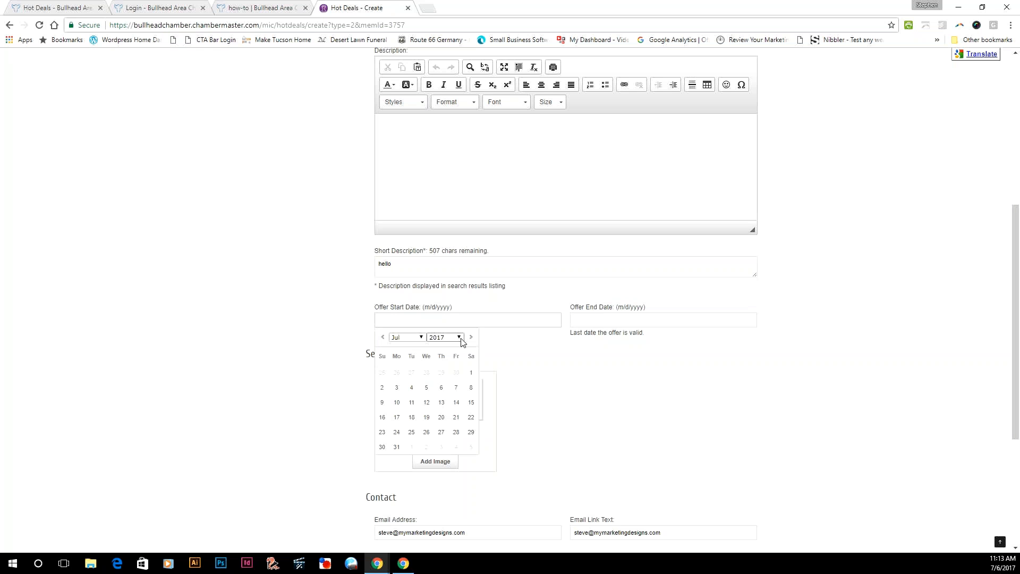
left_click(420, 339)
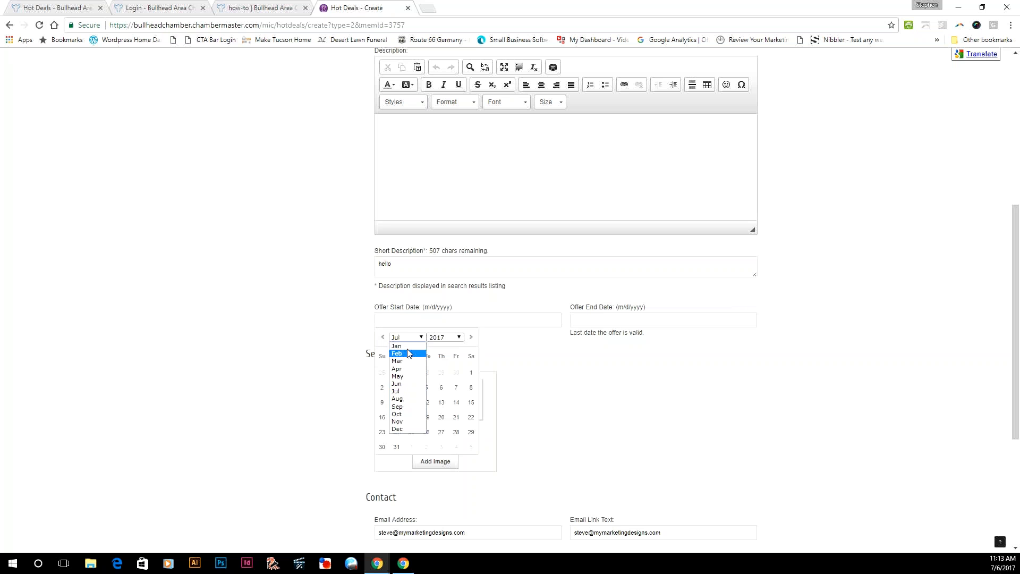
left_click(397, 346)
left_click(445, 338)
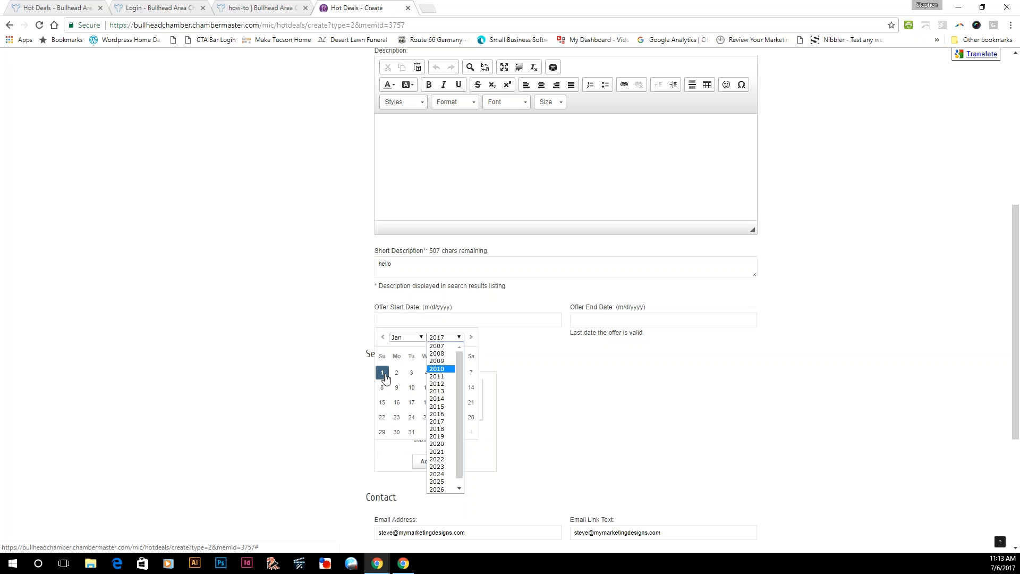
left_click(383, 374)
left_click(412, 320)
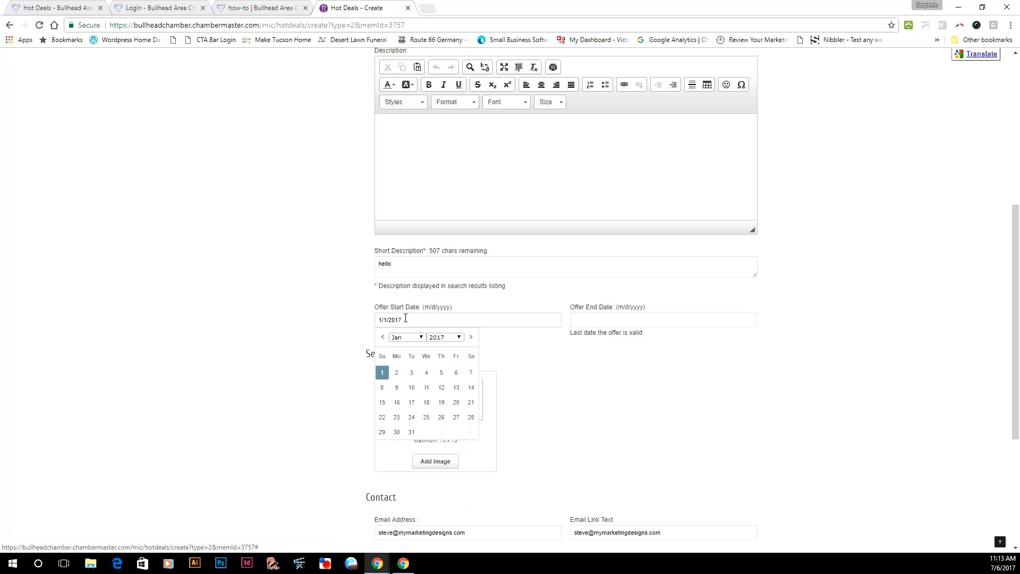
key("BackSpace")
type("8")
left_click(590, 320)
left_click(649, 337)
left_click(639, 430)
scroll(281, 353, "down", 4)
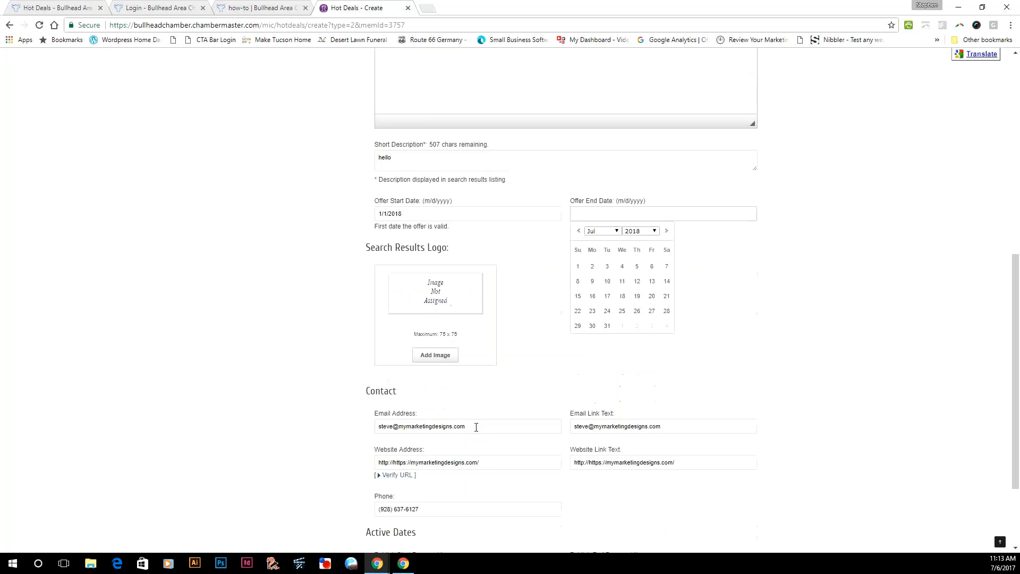
left_click_drag(395, 346, 341, 353)
key("BackSpace")
left_click_drag(589, 345, 550, 327)
key("BackSpace")
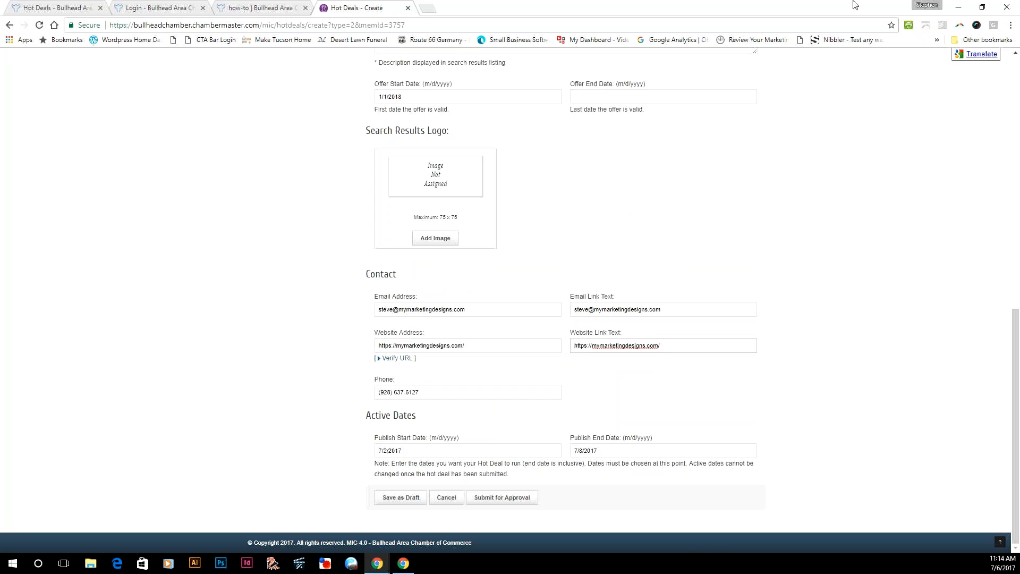
scroll(701, 244, "up", 3)
left_click(645, 256)
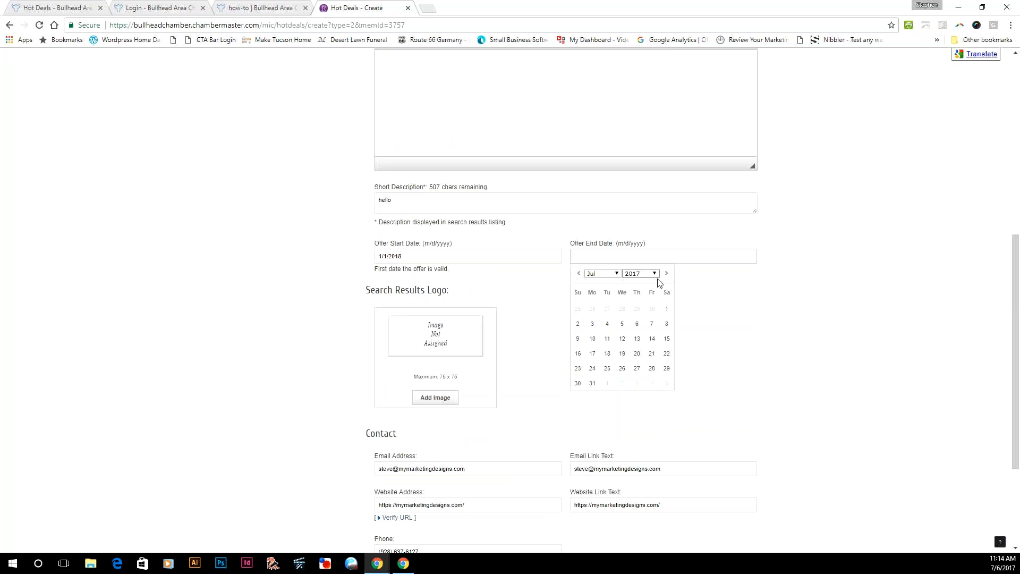
left_click(655, 274)
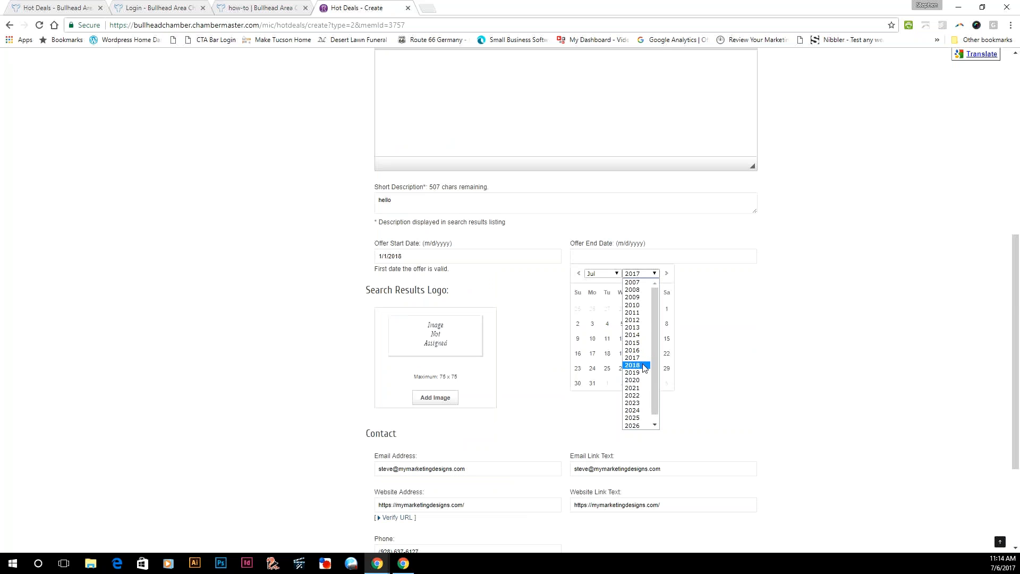
left_click(632, 365)
left_click(686, 344)
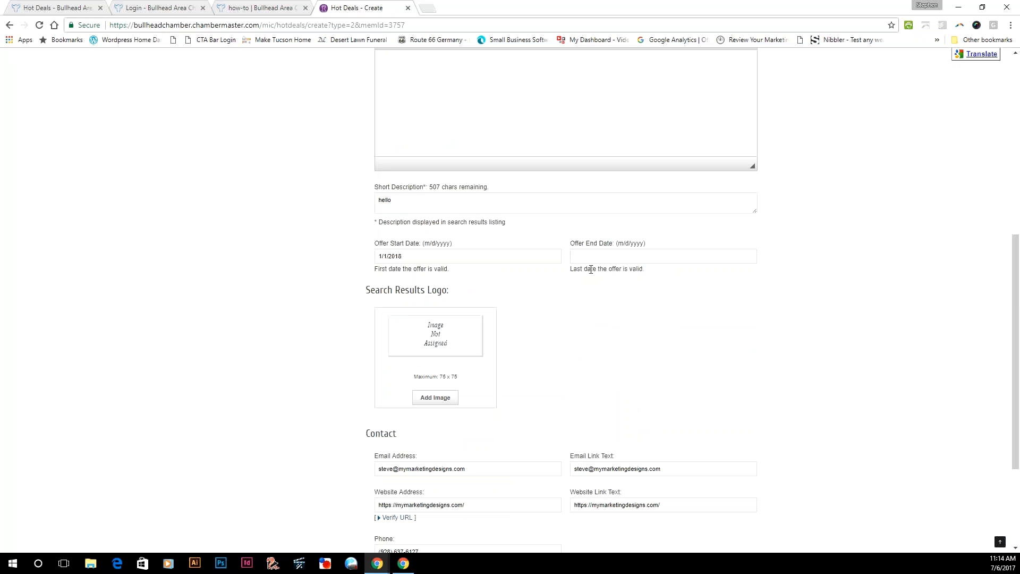
Set the hot deal's offer end date to 7/1/2018
left_click(642, 256)
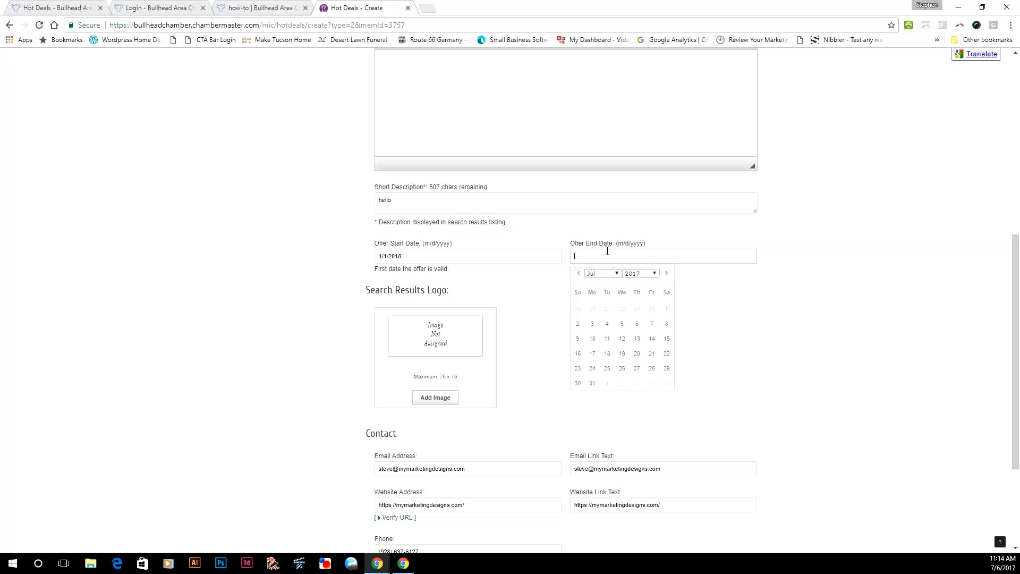
left_click(654, 274)
left_click(645, 367)
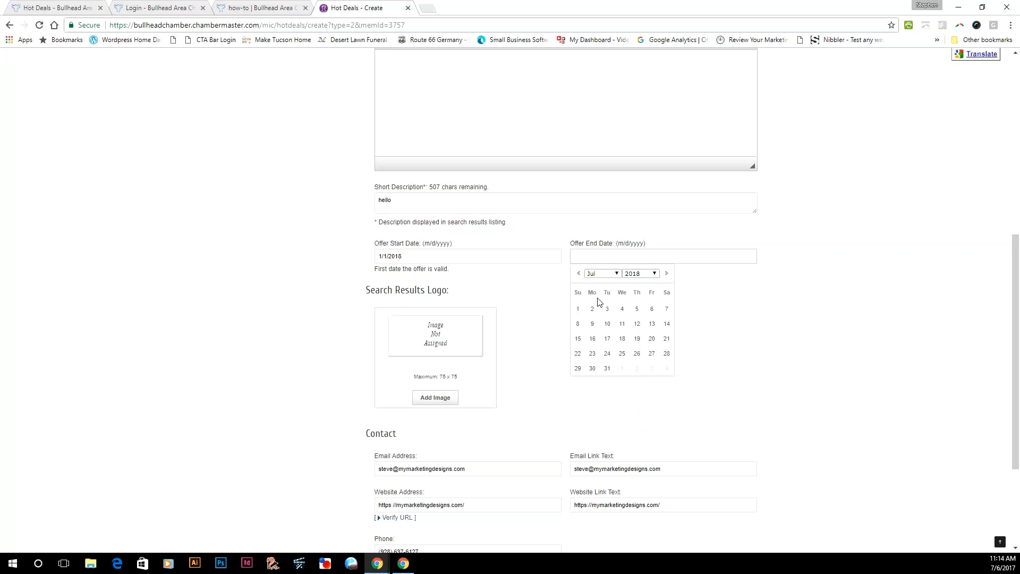
left_click(578, 308)
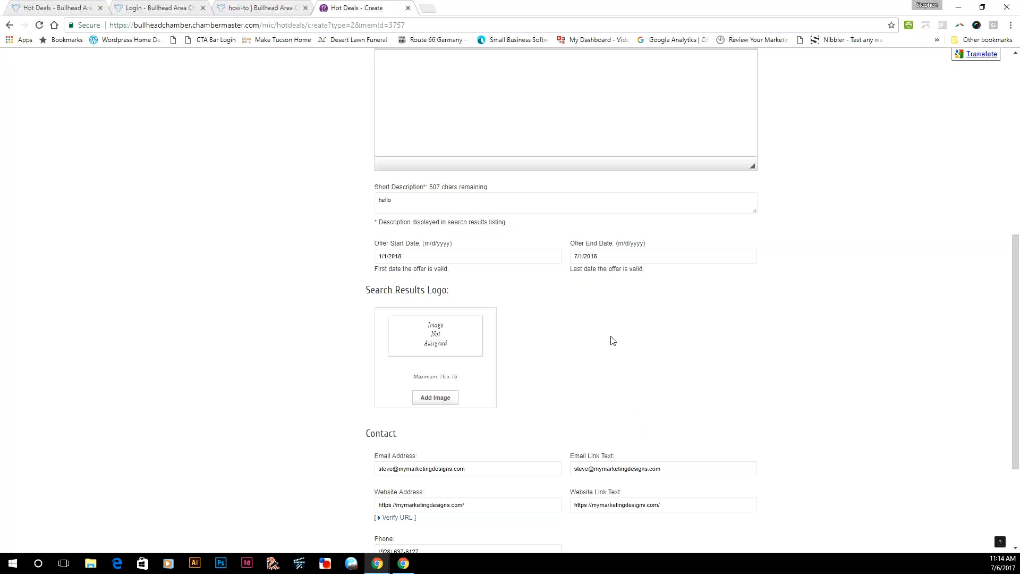
Set the publish start date under Active Dates to 1/1/2018
scroll(613, 340, "down", 3)
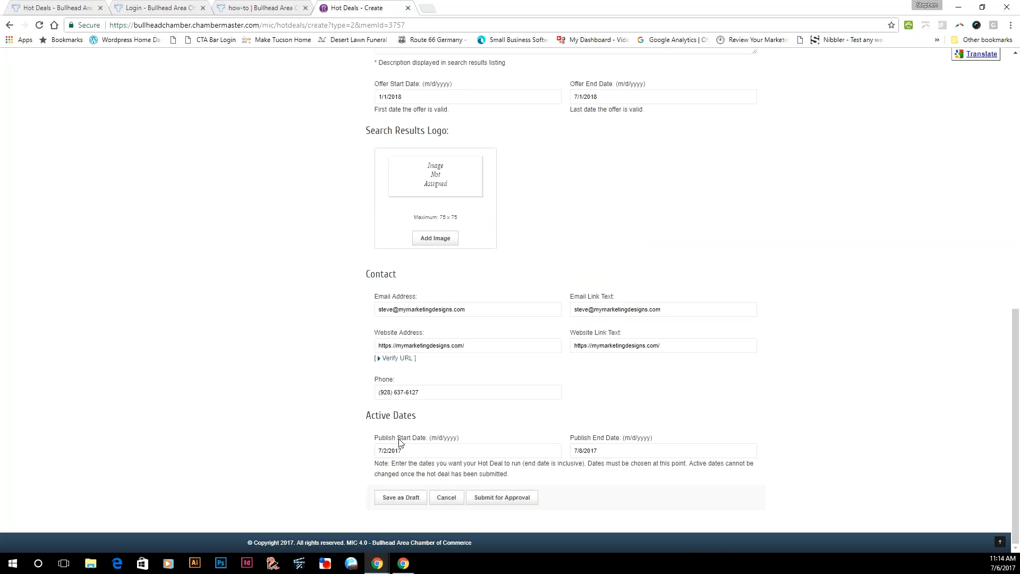
left_click(626, 450)
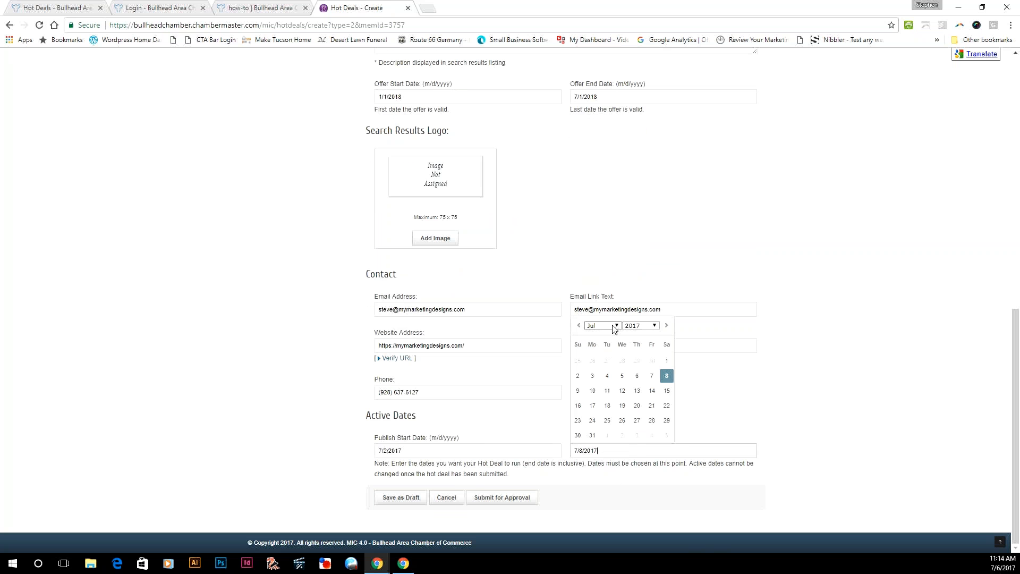
left_click(478, 449)
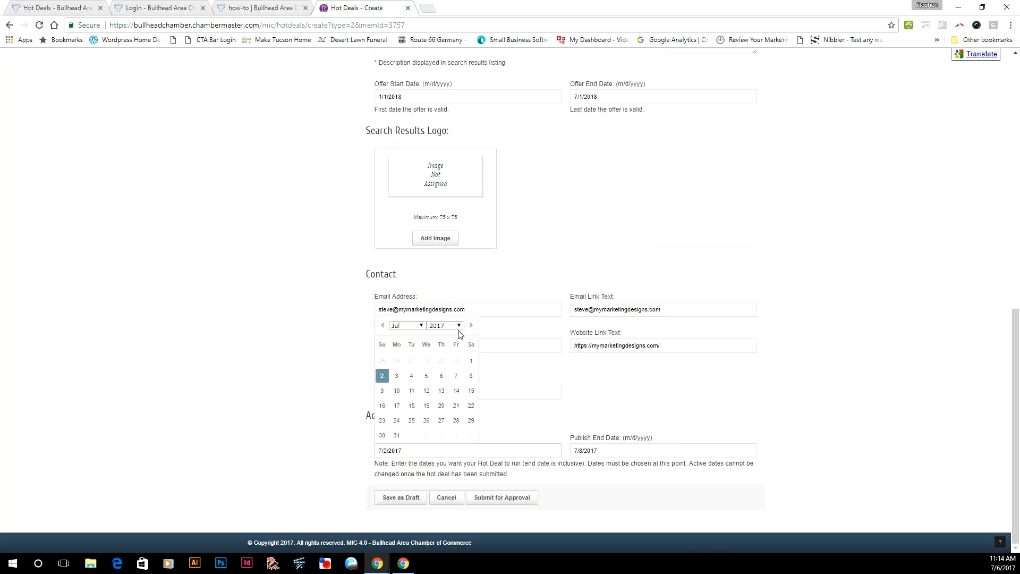
left_click(421, 326)
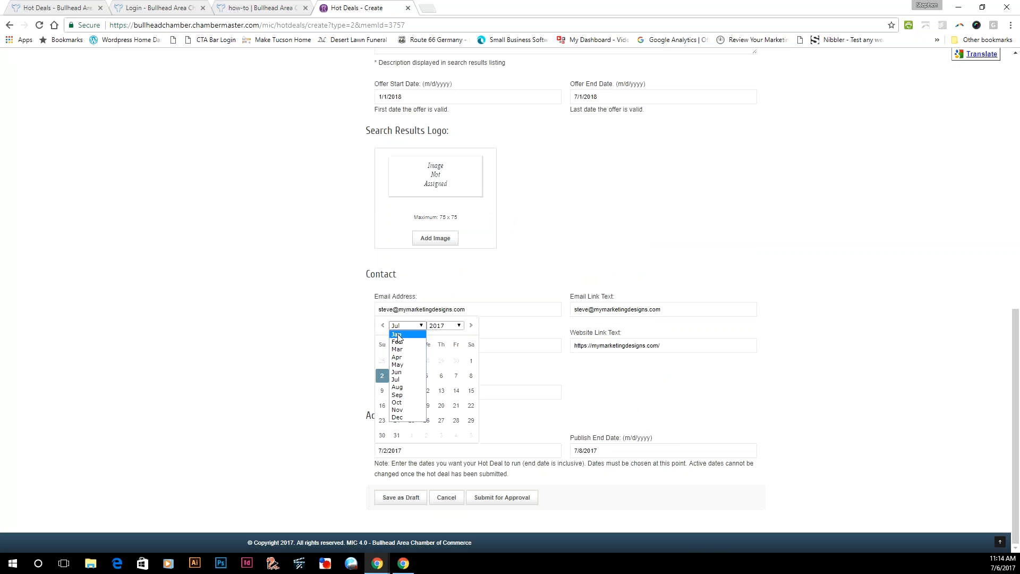
left_click(399, 335)
left_click(444, 326)
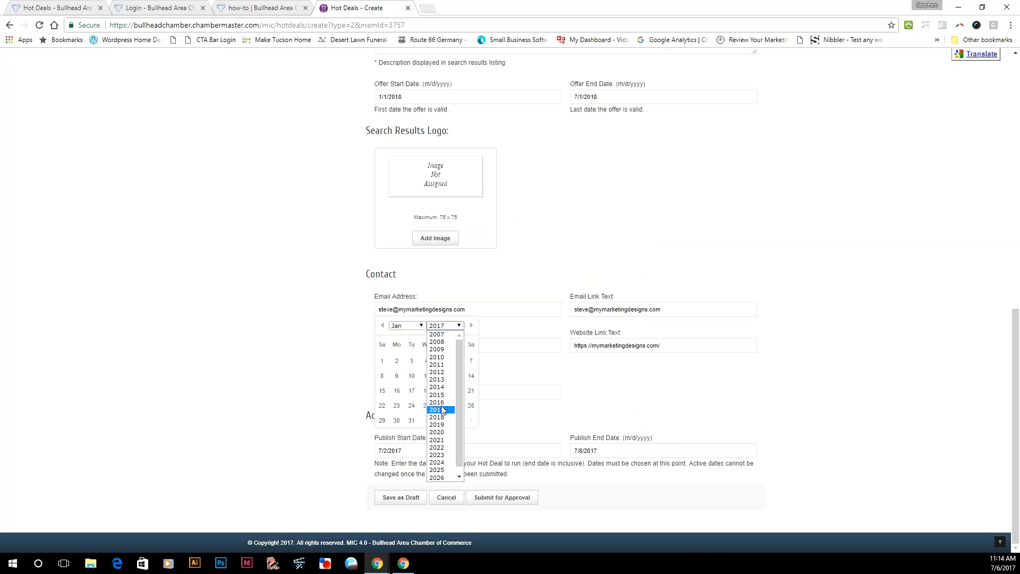
left_click(444, 417)
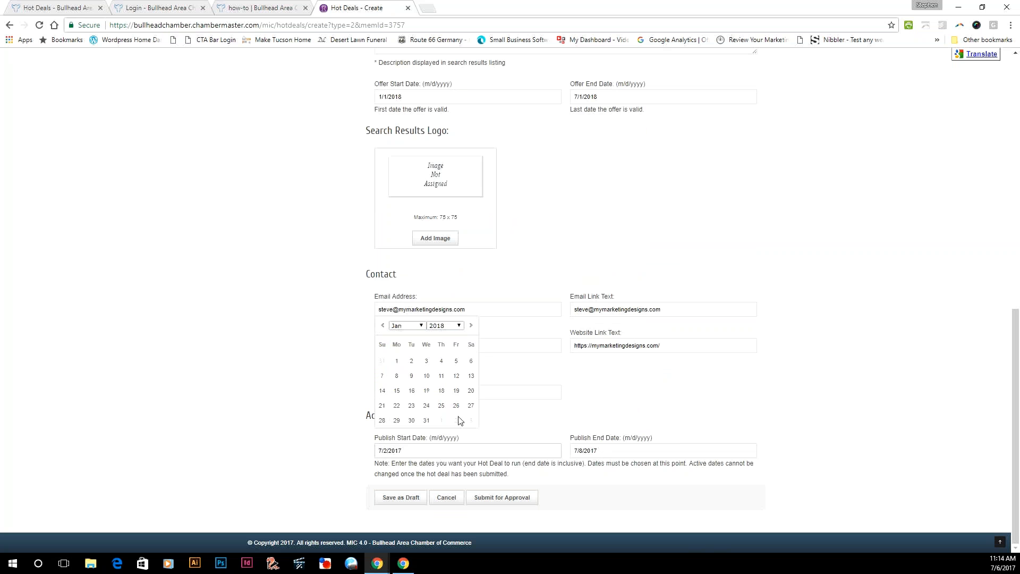
left_click(398, 361)
Set the publish end date under Active Dates to 7/1/2018
left_click(652, 453)
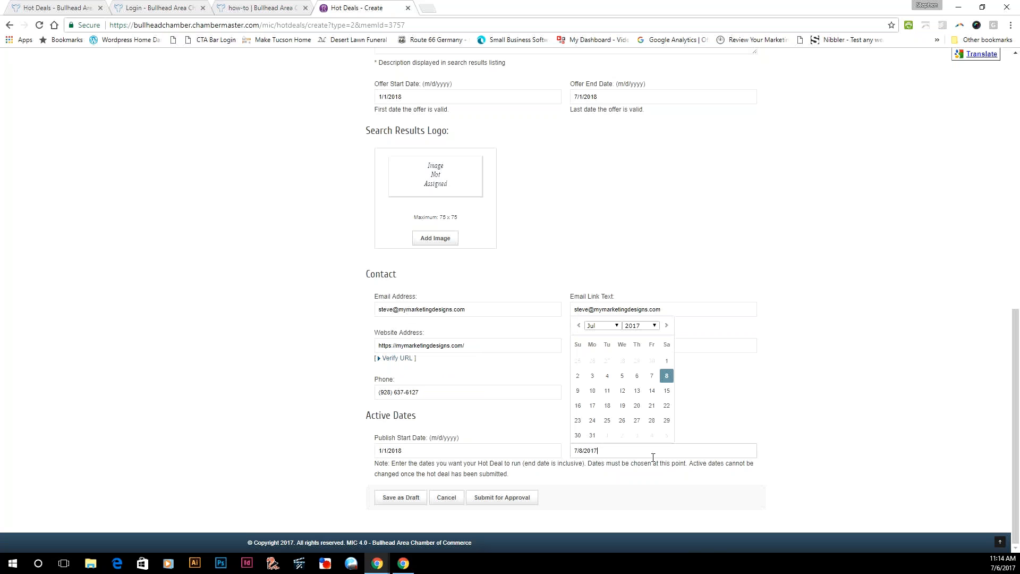
left_click(657, 331)
left_click(640, 417)
left_click(577, 361)
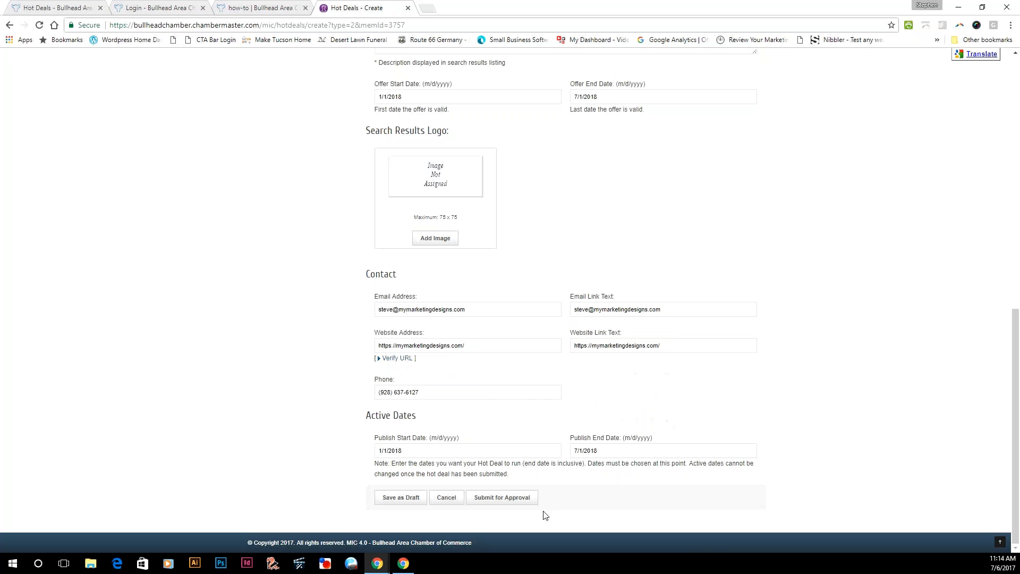
Assign the Test hot deal to the Web Design category and submit it for approval
left_click(514, 497)
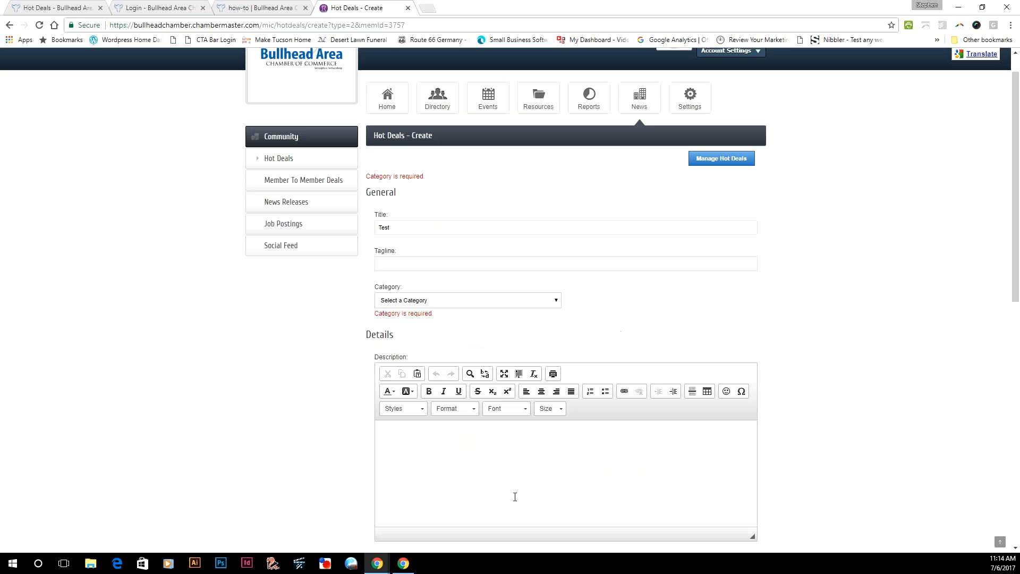
left_click(407, 303)
left_click(296, 406)
scroll(296, 409, "down", 5)
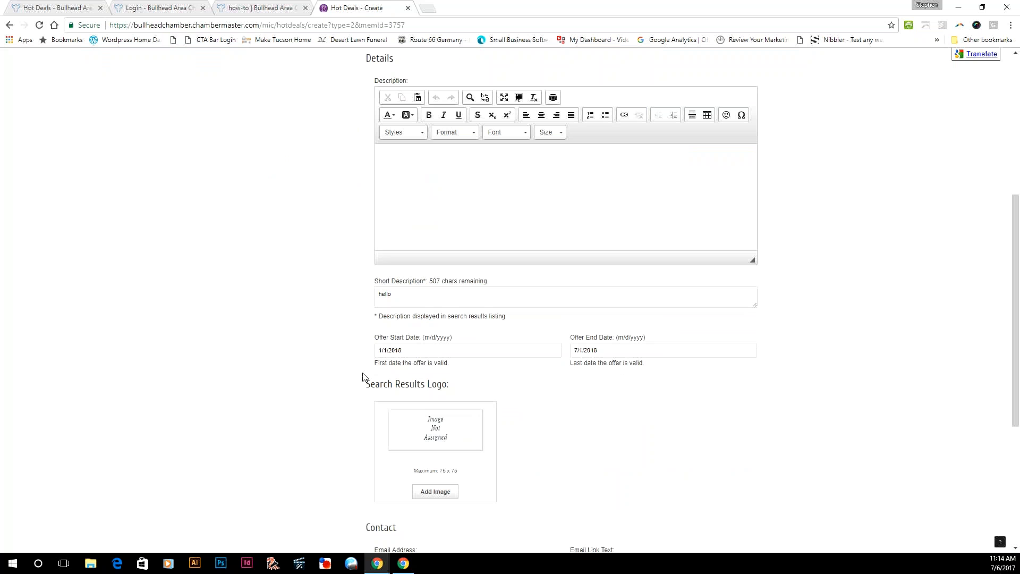
scroll(582, 399, "down", 5)
left_click(502, 497)
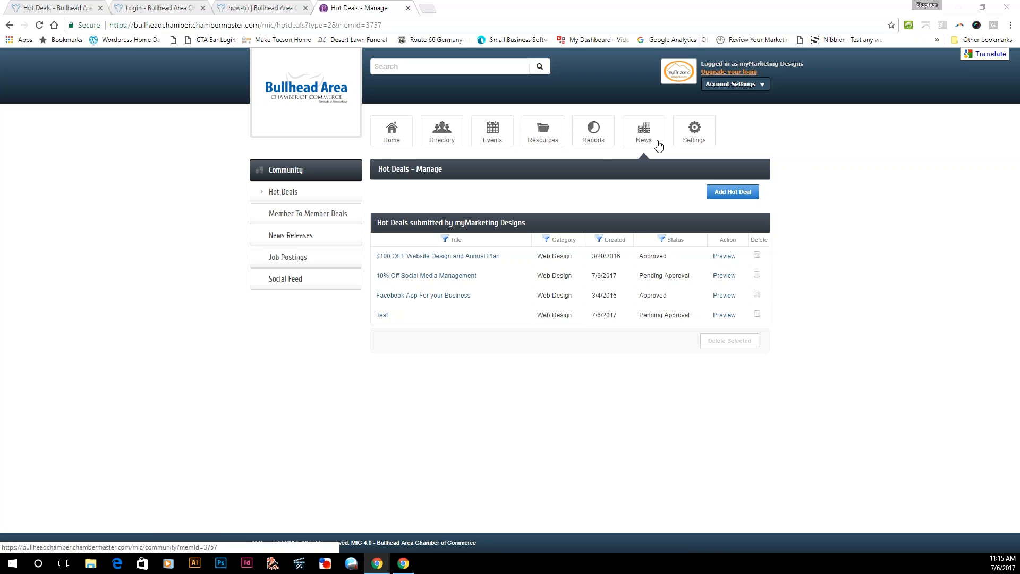
Open the member area's Events section and look through the listed events
left_click(492, 137)
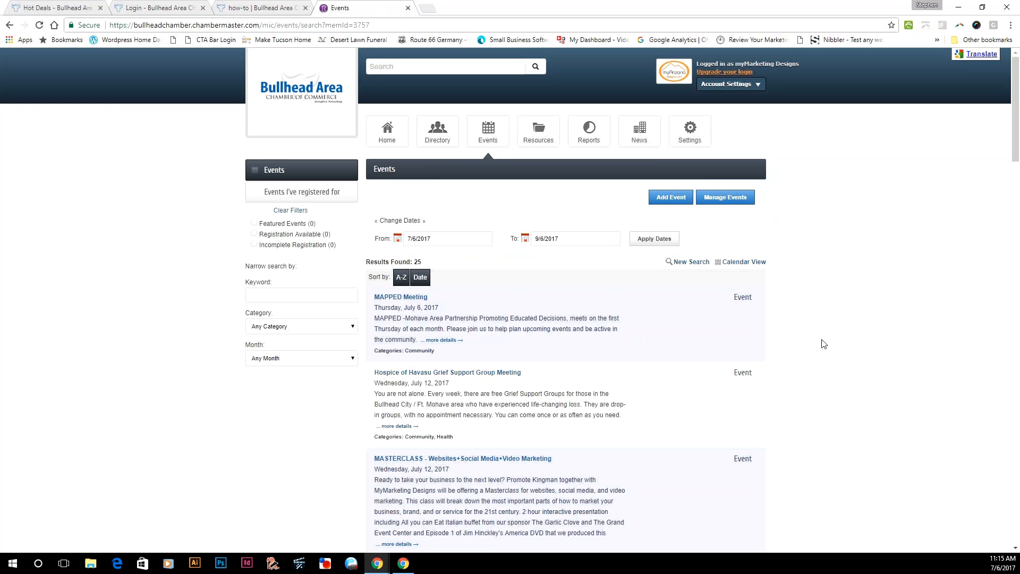
scroll(708, 490, "down", 5)
scroll(790, 471, "up", 5)
Switch to the chamber's public website and open the new event submission form from its events calendar
left_click(41, 7)
scroll(855, 389, "up", 2)
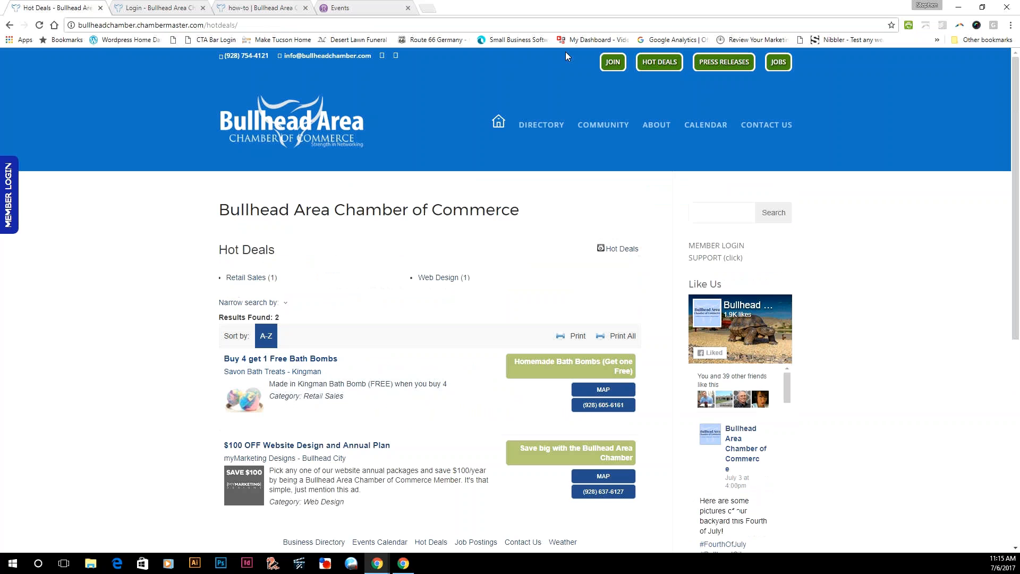
left_click(719, 125)
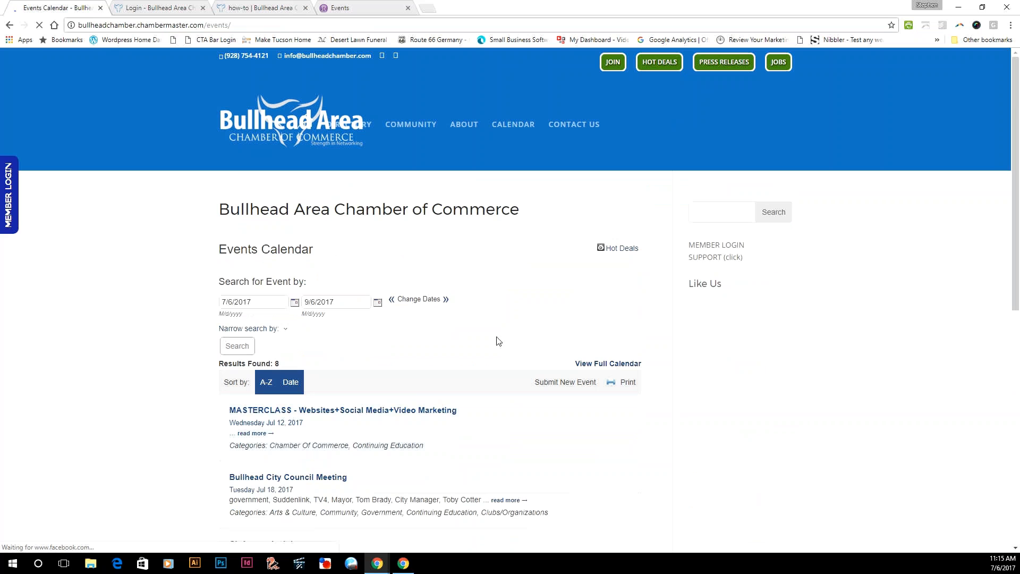
scroll(201, 326, "down", 2)
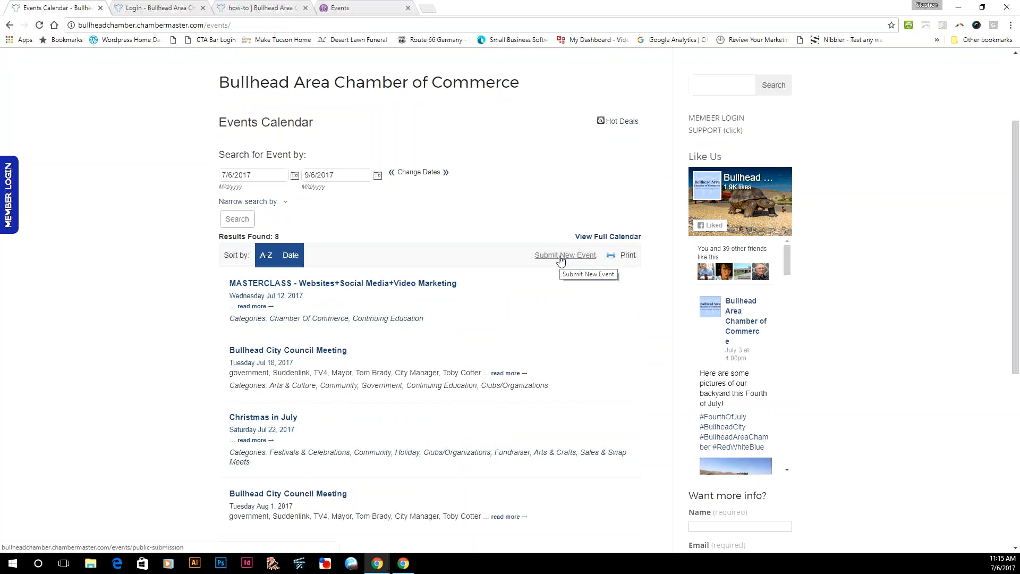
left_click(560, 259)
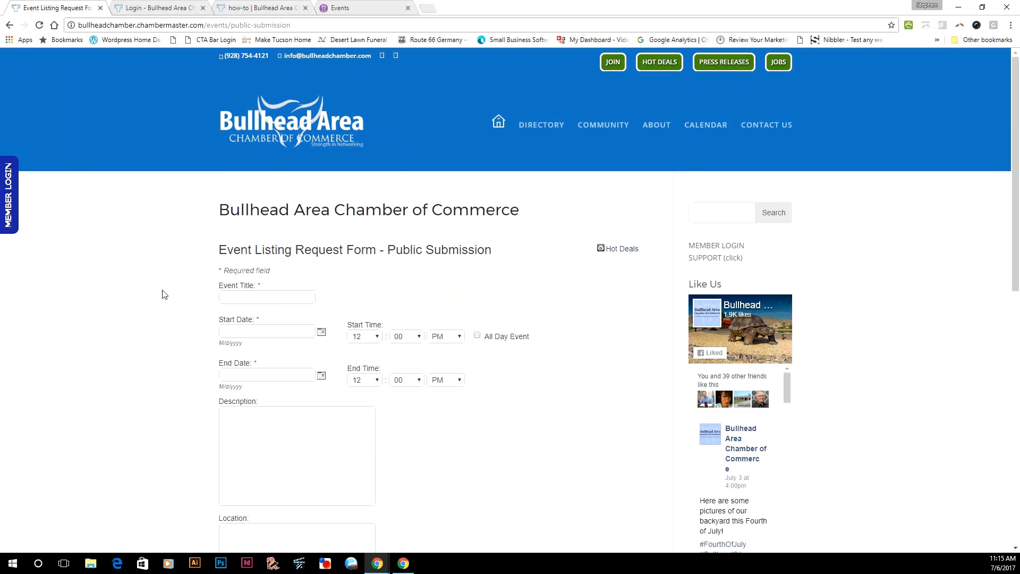
Examine the public Event Listing Request Form, including its heading and all of its fields
scroll(164, 291, "down", 4)
scroll(265, 277, "up", 3)
left_click_drag(503, 213, 207, 203)
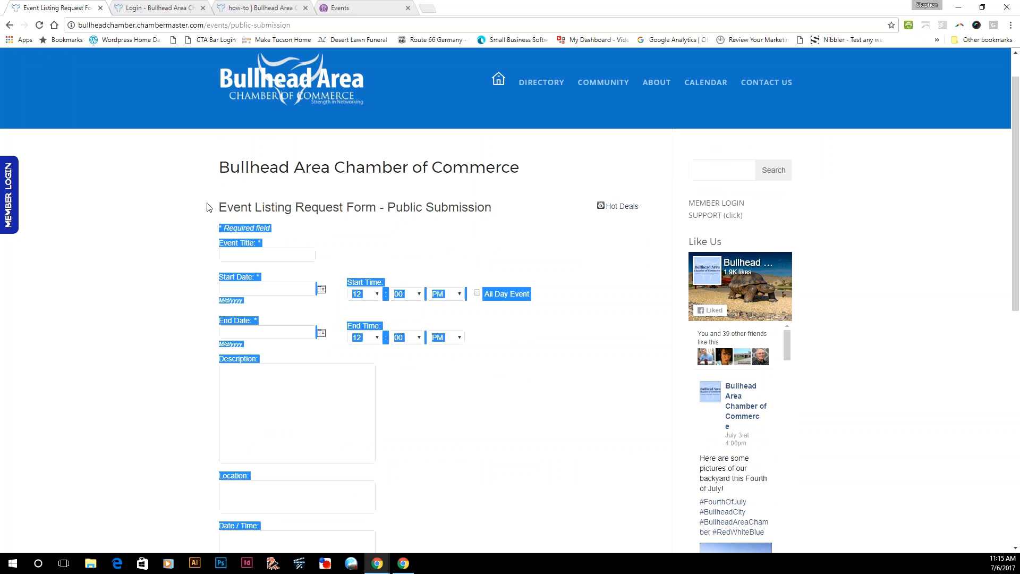
left_click(394, 207)
left_click_drag(390, 207, 503, 209)
left_click(507, 217)
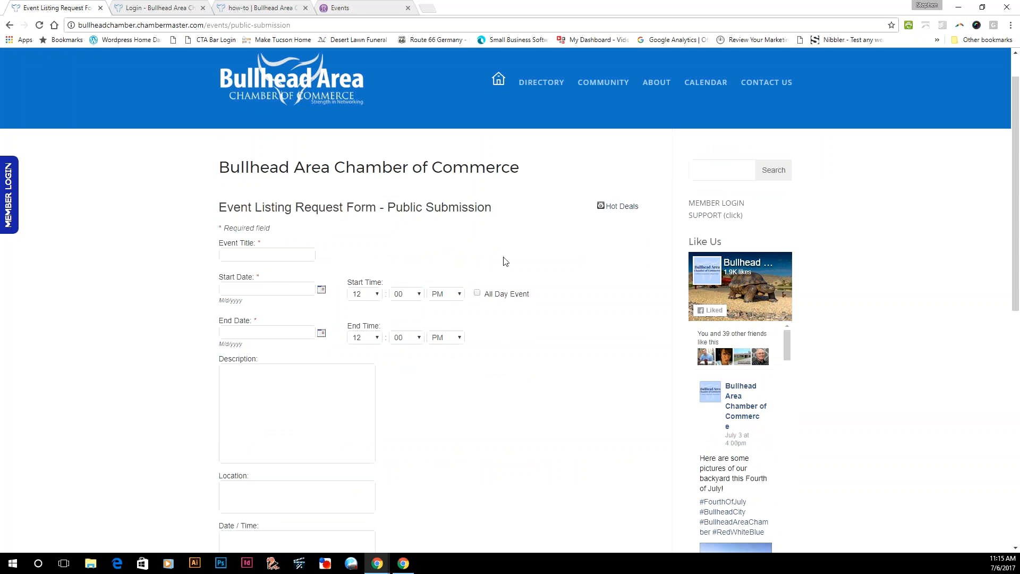
scroll(486, 279, "down", 2)
scroll(499, 282, "up", 3)
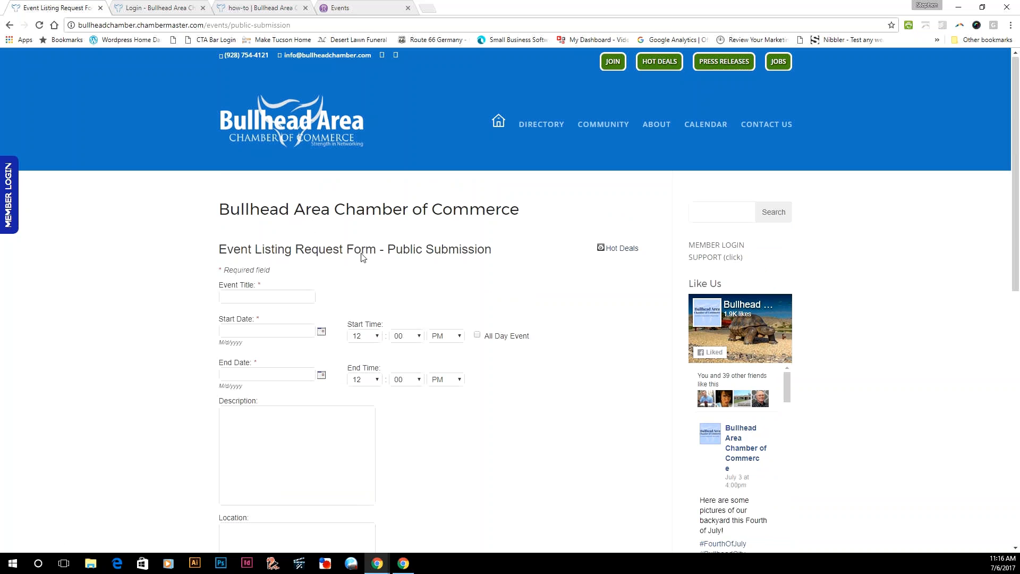
scroll(360, 258, "down", 10)
scroll(368, 444, "up", 10)
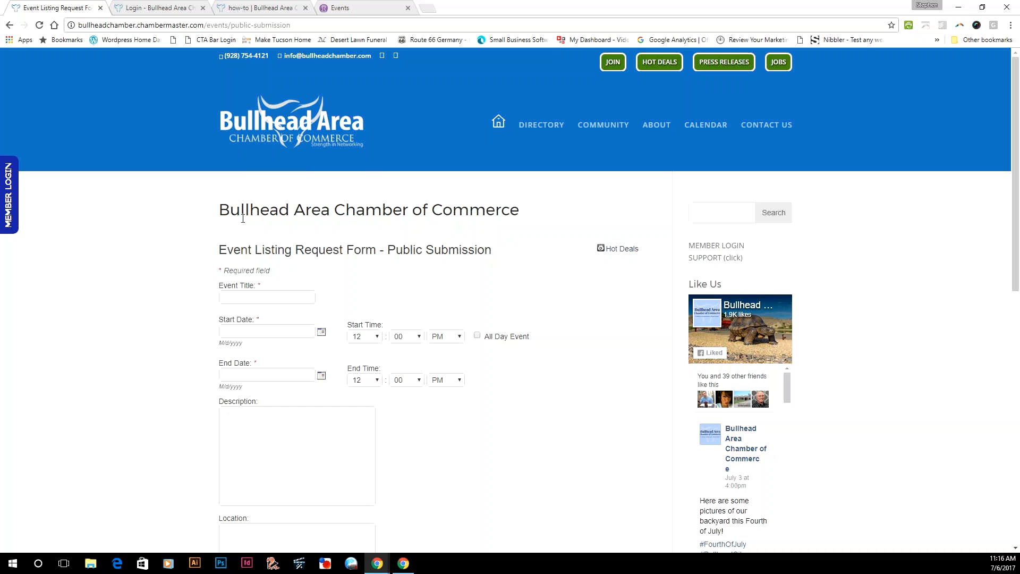
Return to the member area's Events page and open the form for adding a new event
left_click(375, 5)
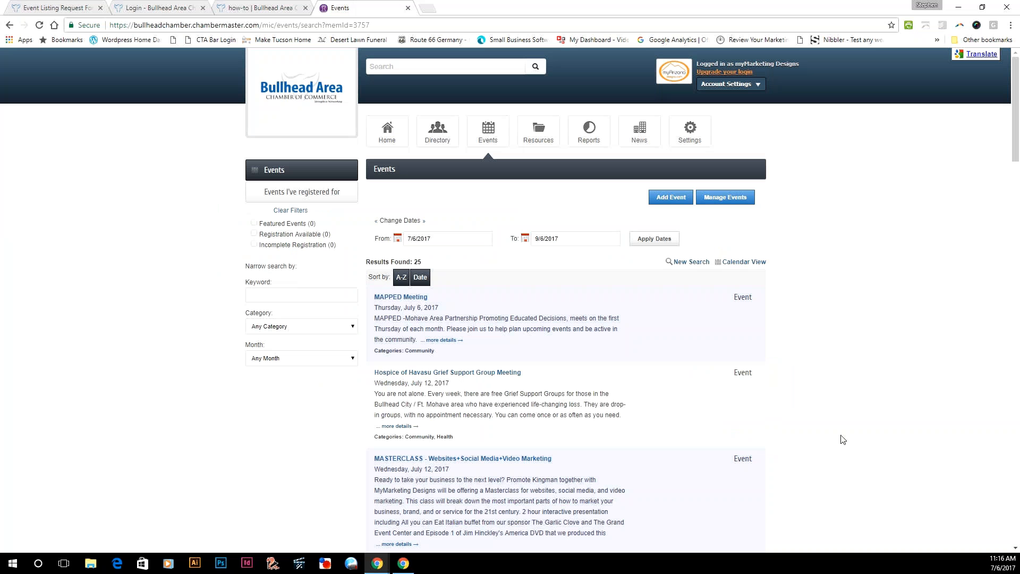
left_click(670, 205)
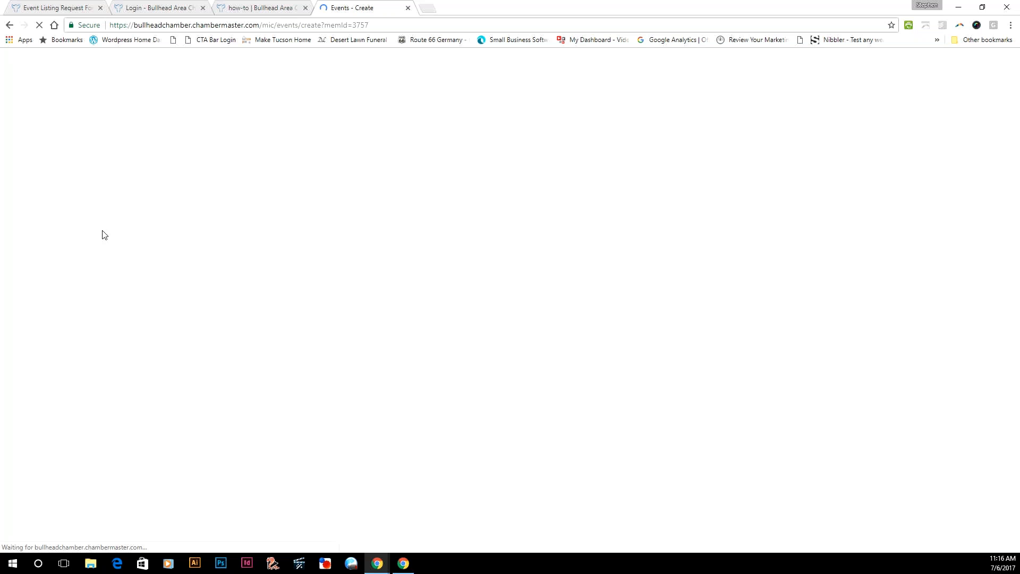
Return to the public Event Listing Request Form and examine its title, date, description, location, fees, contact and category fields
left_click(75, 8)
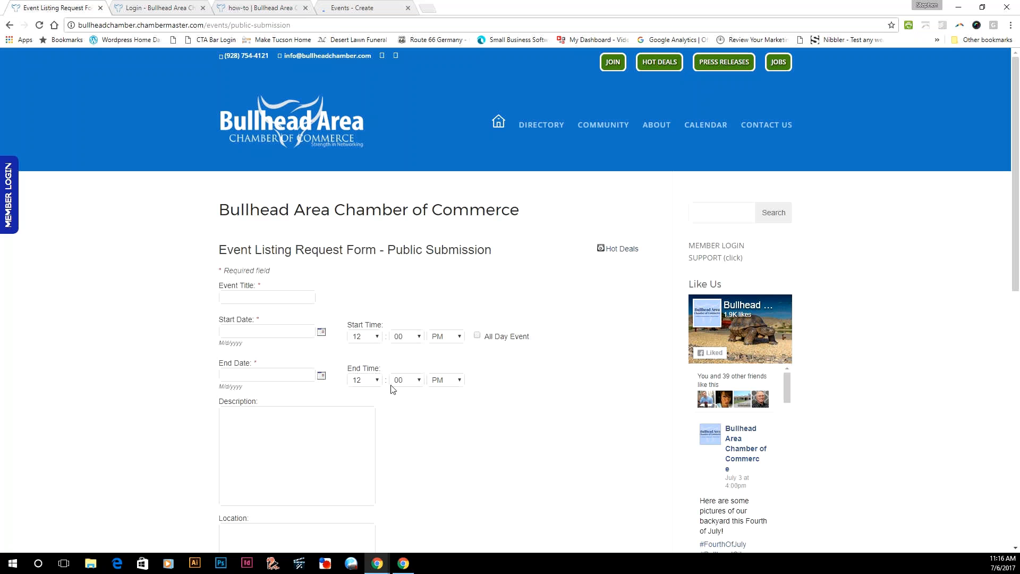
scroll(146, 266, "down", 2)
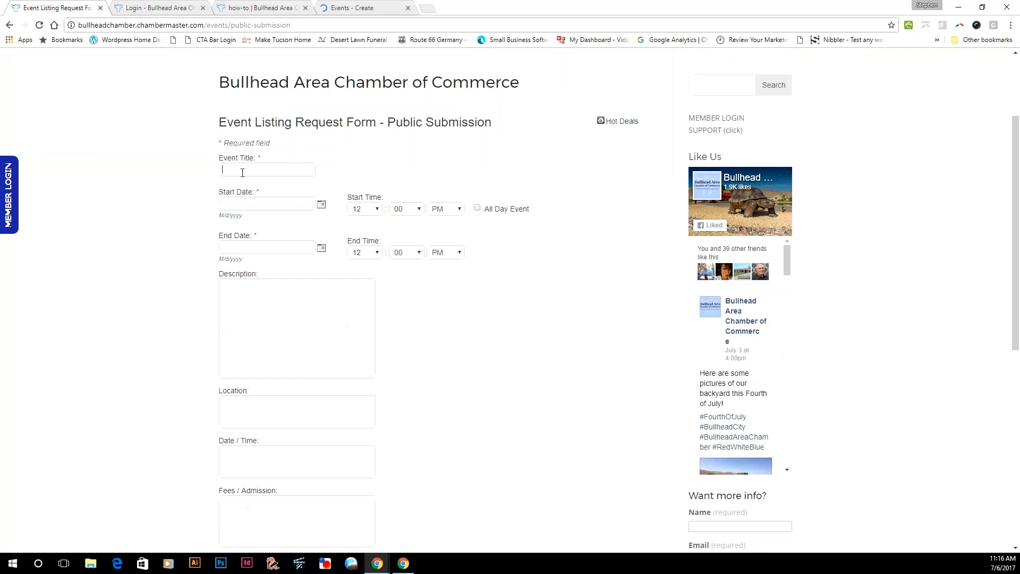
left_click(238, 205)
scroll(508, 265, "down", 1)
left_click(265, 262)
scroll(271, 263, "down", 1)
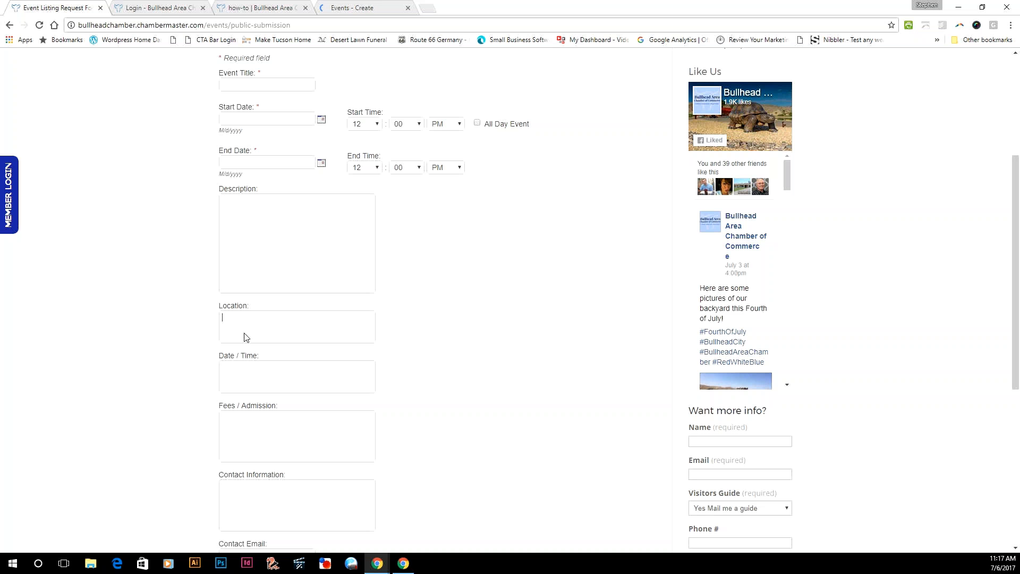
scroll(282, 284, "down", 2)
left_click(303, 290)
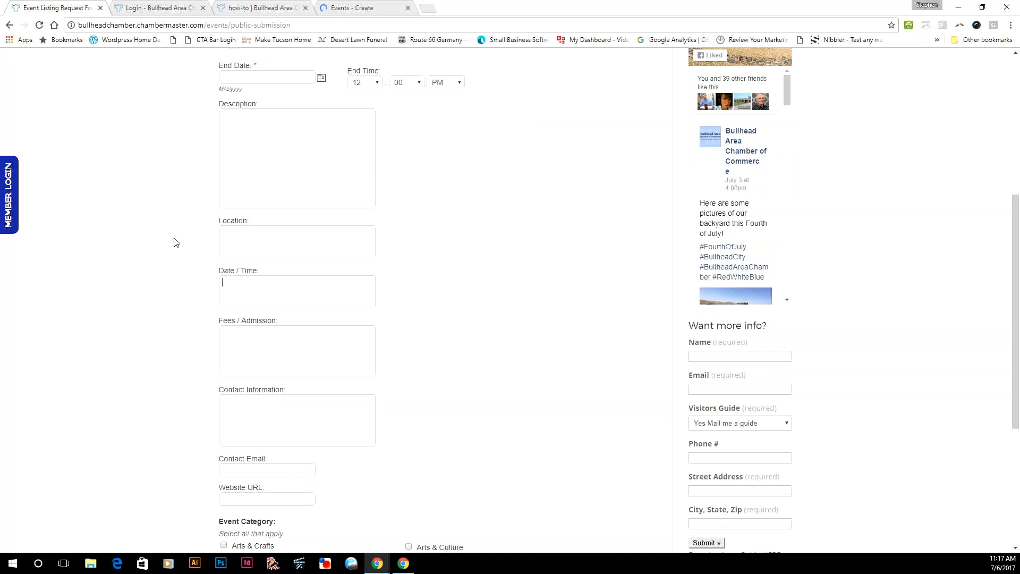
scroll(394, 342, "up", 3)
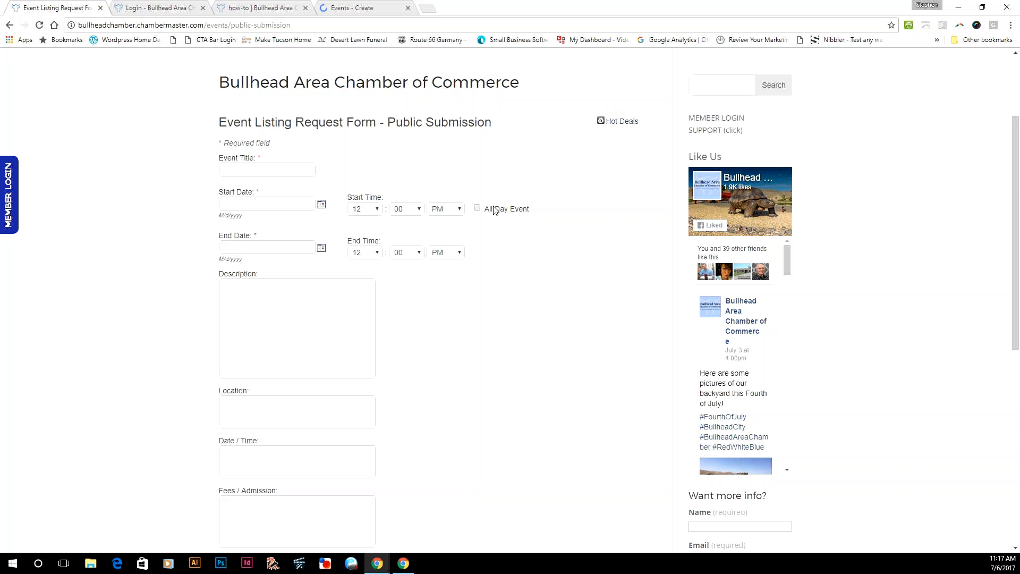
scroll(229, 283, "down", 3)
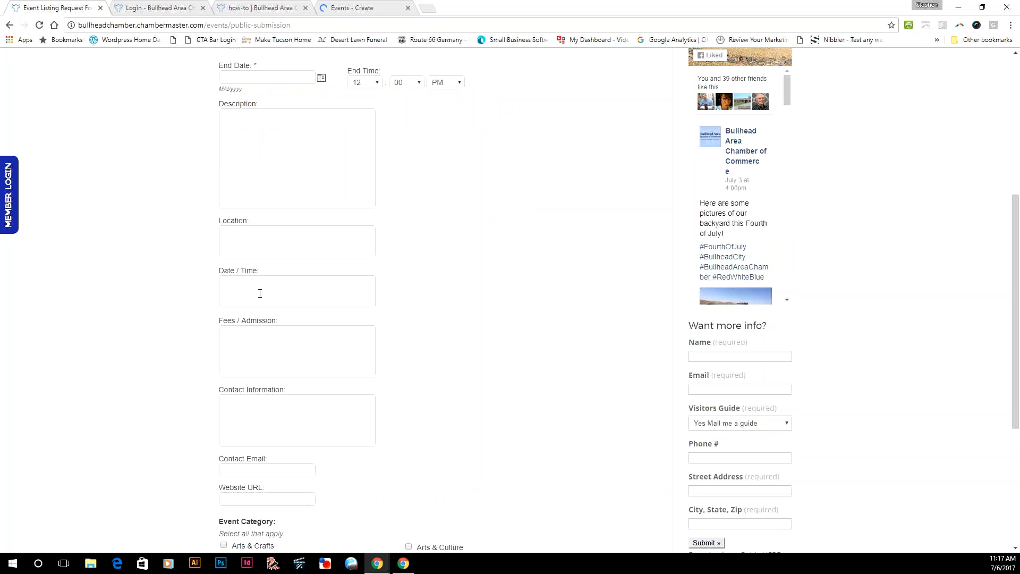
scroll(401, 310, "down", 2)
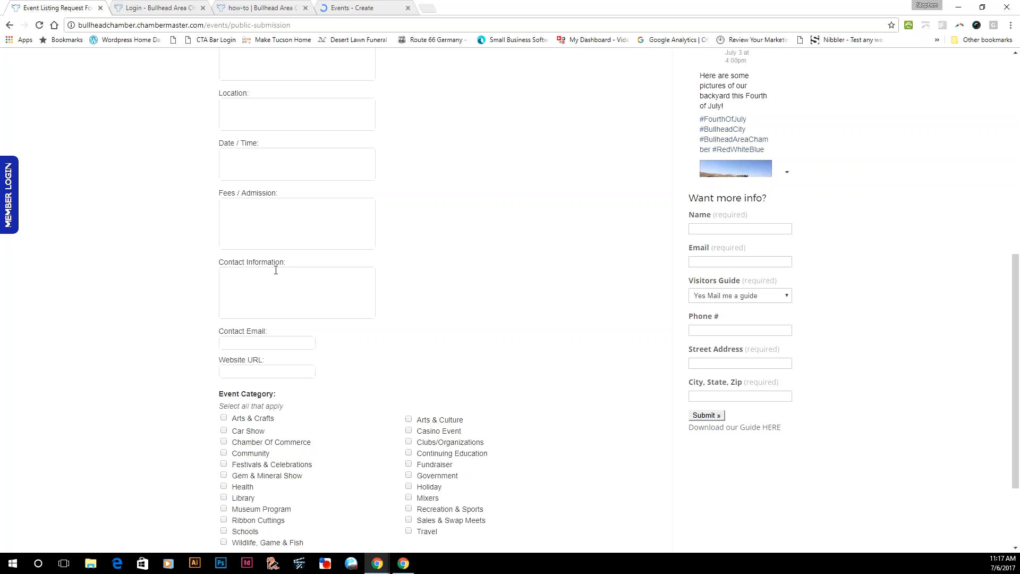
scroll(373, 313, "up", 4)
scroll(373, 313, "down", 5)
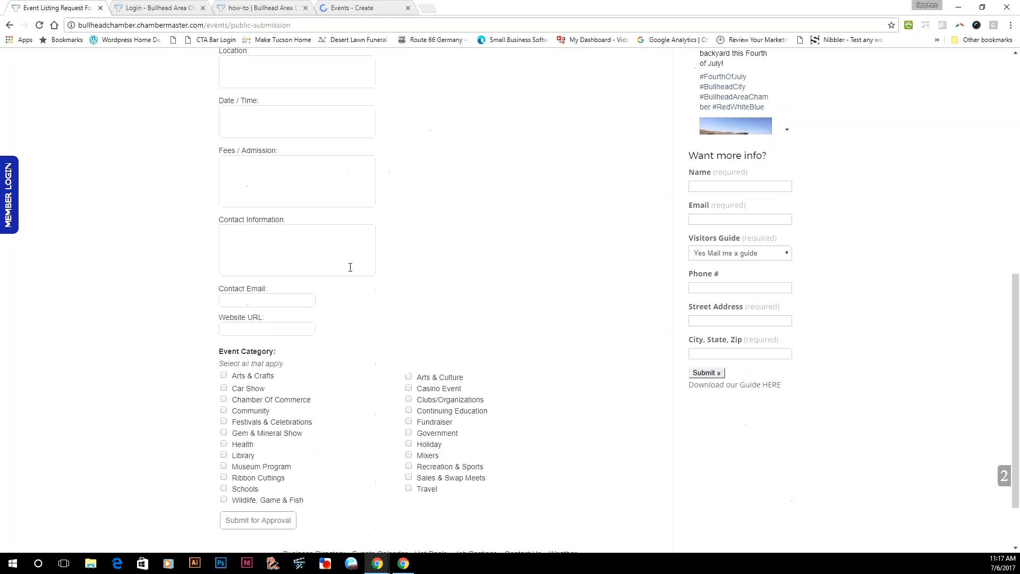
left_click(267, 299)
Reload the member area's event creation page and look through its details and contact fields, ending in the Website Url field
left_click(372, 7)
left_click(38, 28)
left_click(39, 28)
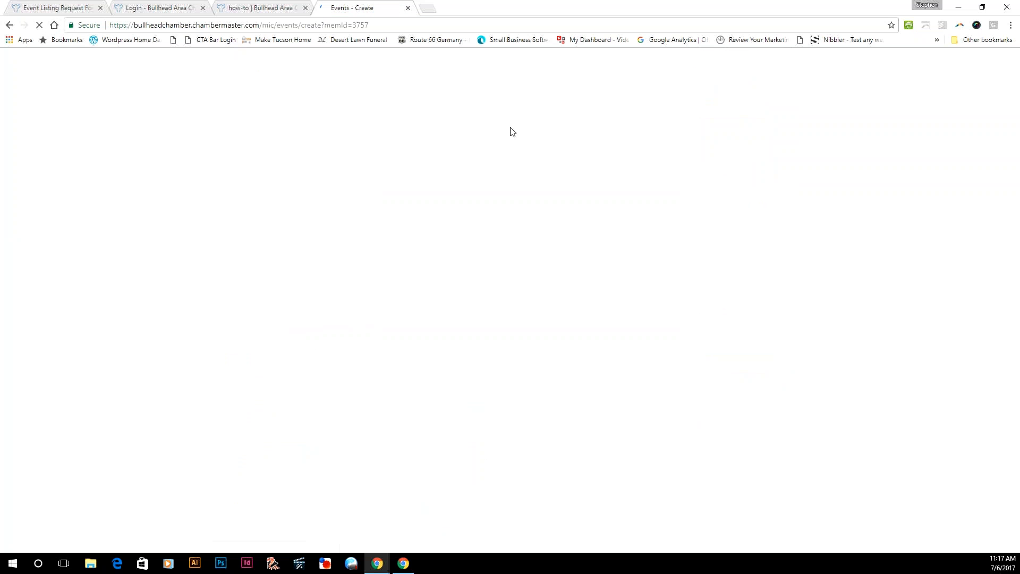
scroll(836, 332, "down", 12)
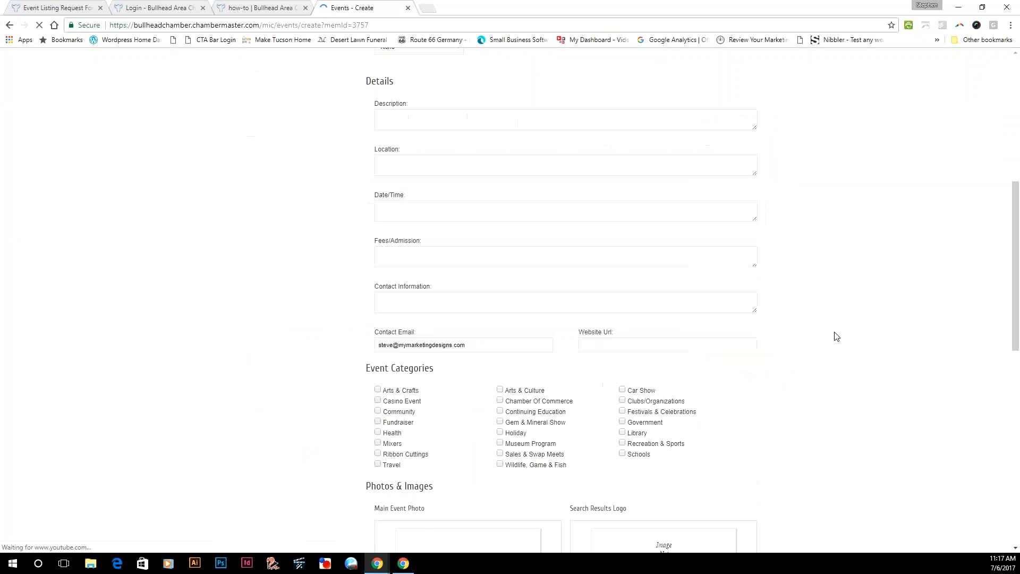
scroll(744, 265, "down", 1)
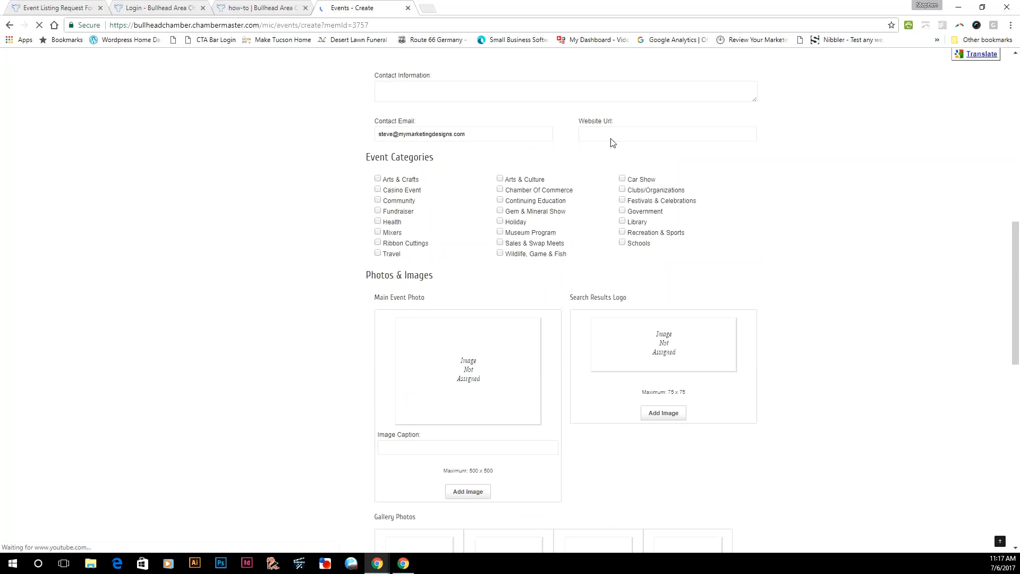
left_click(625, 283)
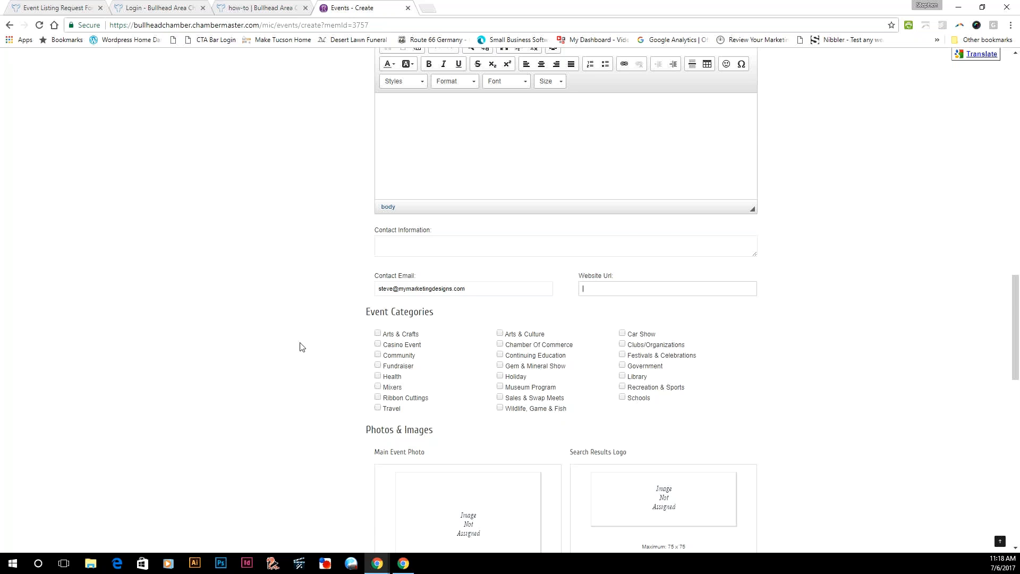
Assign the new event to the Casino Event, Community and Fundraiser categories
scroll(299, 347, "down", 3)
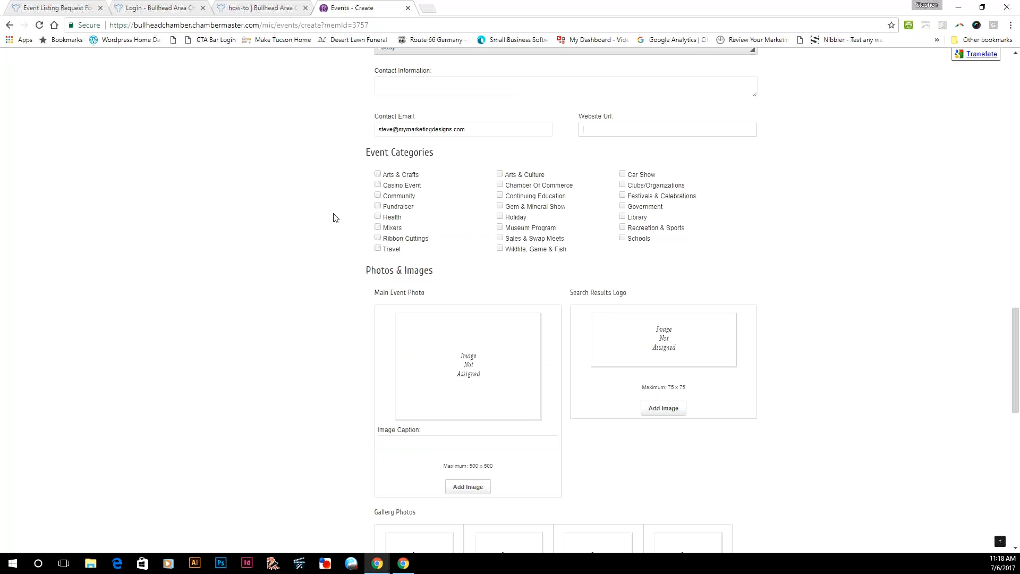
left_click(378, 185)
left_click(377, 195)
left_click(378, 206)
Examine the maximum image sizes allowed for the main event photo, search results logo and gallery photos
scroll(789, 336, "down", 3)
left_click_drag(501, 306, 422, 306)
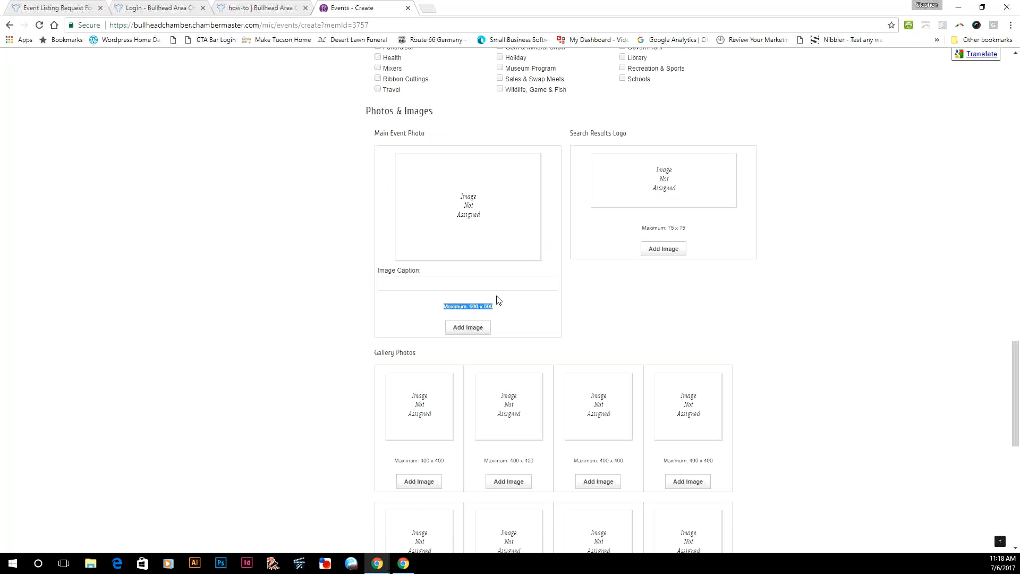
left_click(498, 310)
left_click_drag(449, 306, 498, 307)
left_click(671, 240)
scroll(324, 212, "up", 2)
scroll(433, 387, "down", 2)
triple_click(677, 227)
scroll(689, 325, "down", 3)
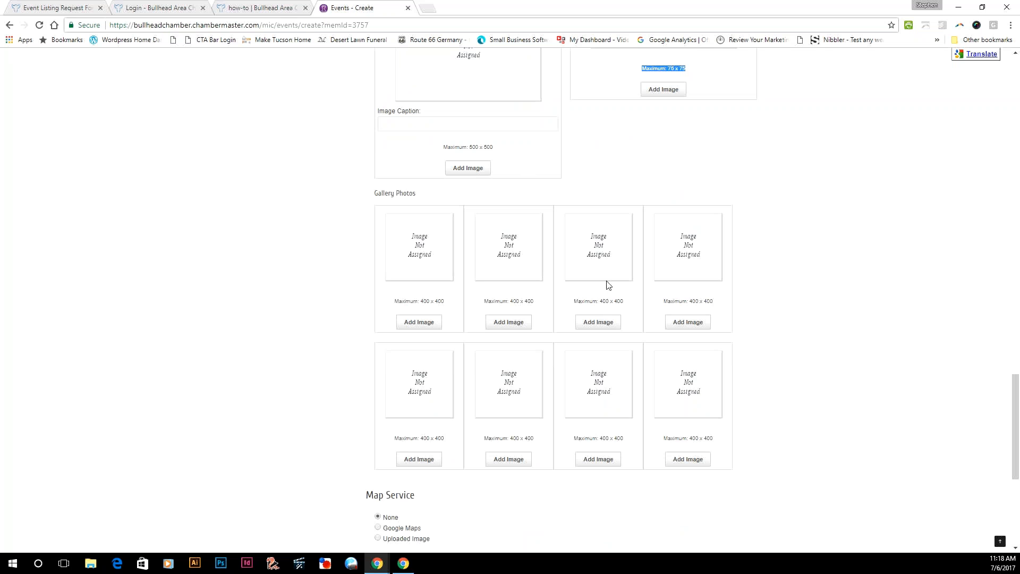
scroll(590, 346, "down", 3)
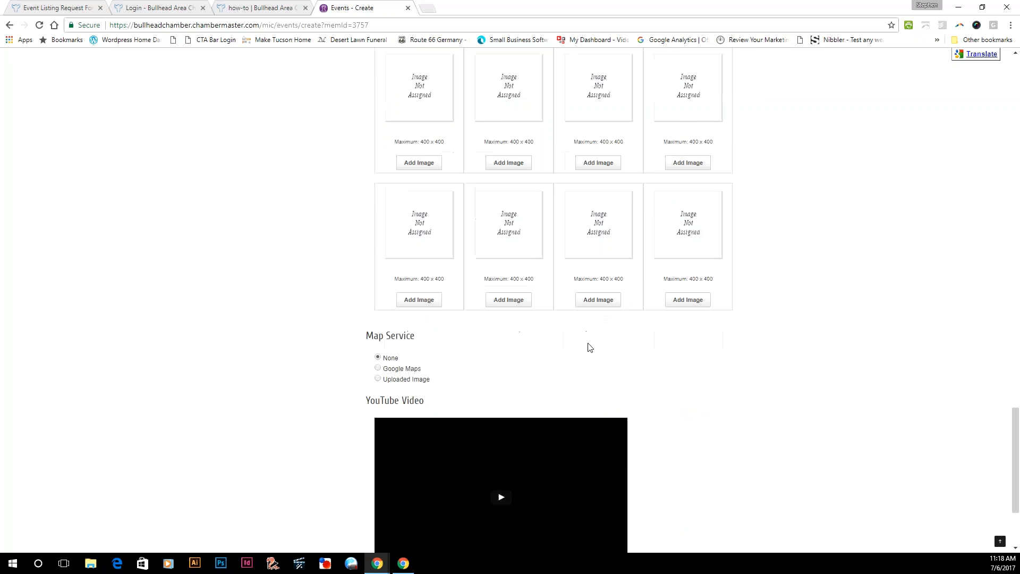
scroll(589, 346, "up", 3)
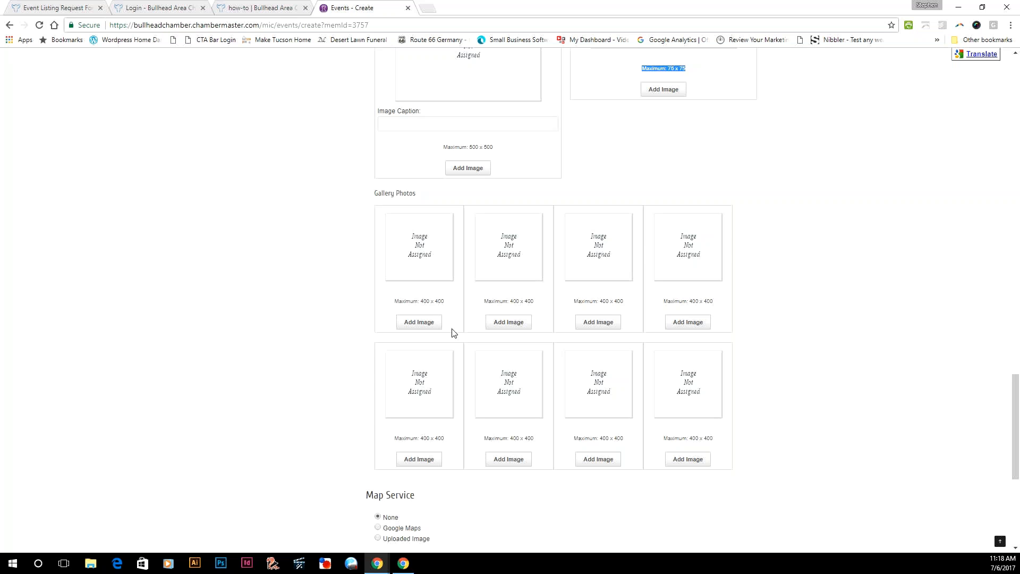
scroll(811, 274, "down", 3)
Set the event's map service to Google Maps and view the map address and YouTube video fields
scroll(305, 330, "down", 3)
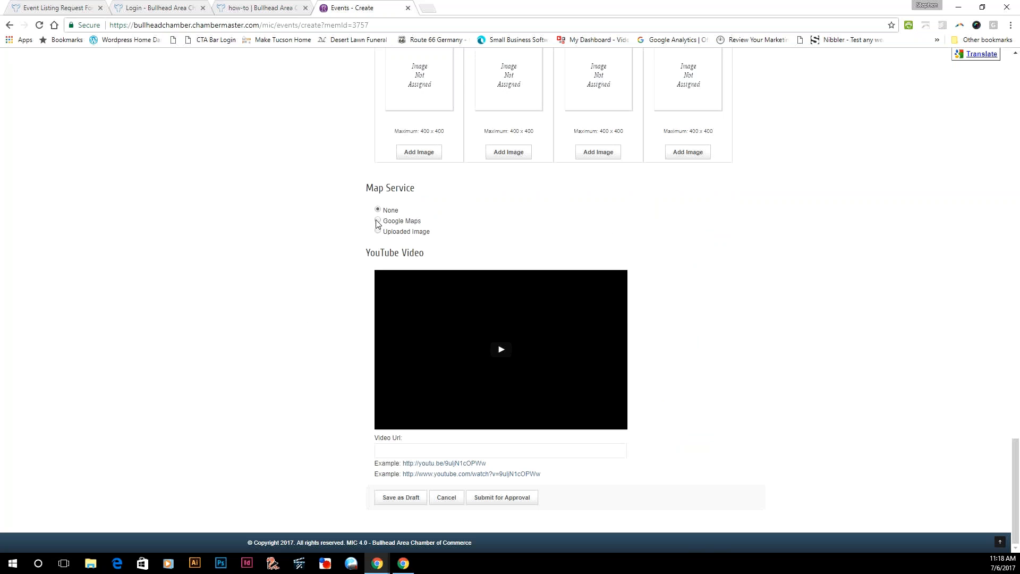
left_click(378, 219)
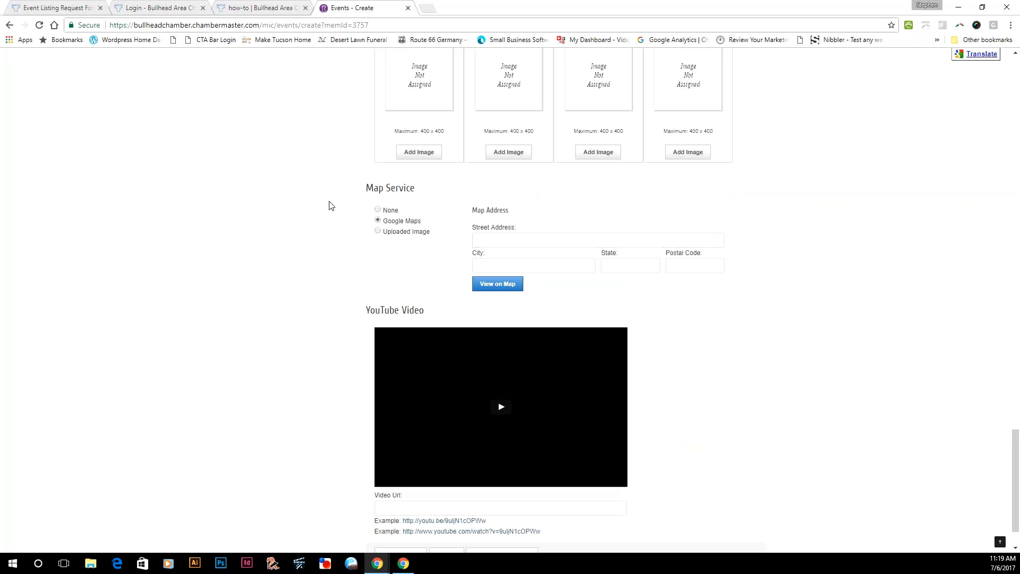
scroll(255, 249, "down", 1)
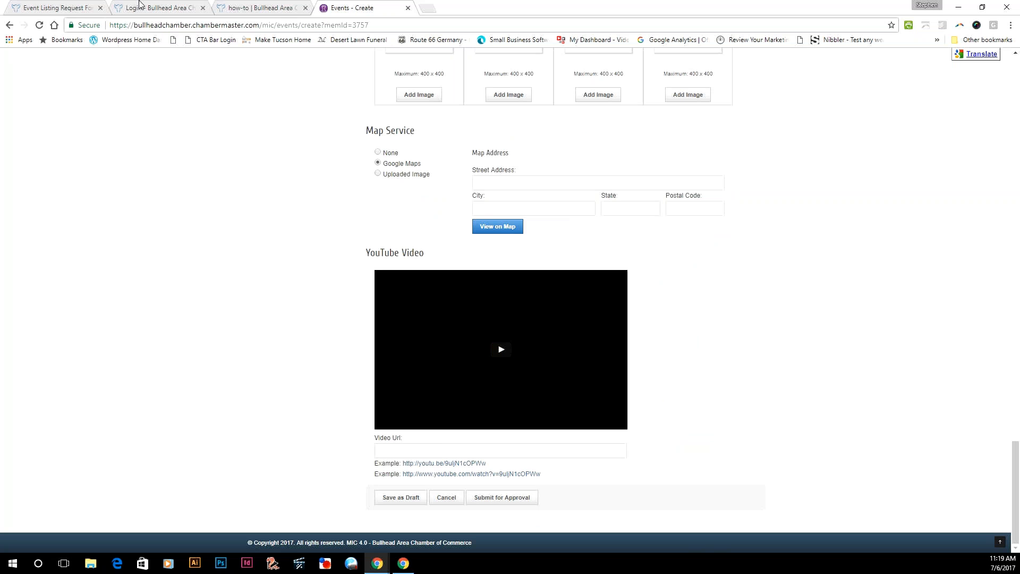
Review the public event submission form again, comparing its available fields with those of the member event creation form
left_click(53, 7)
scroll(425, 434, "down", 2)
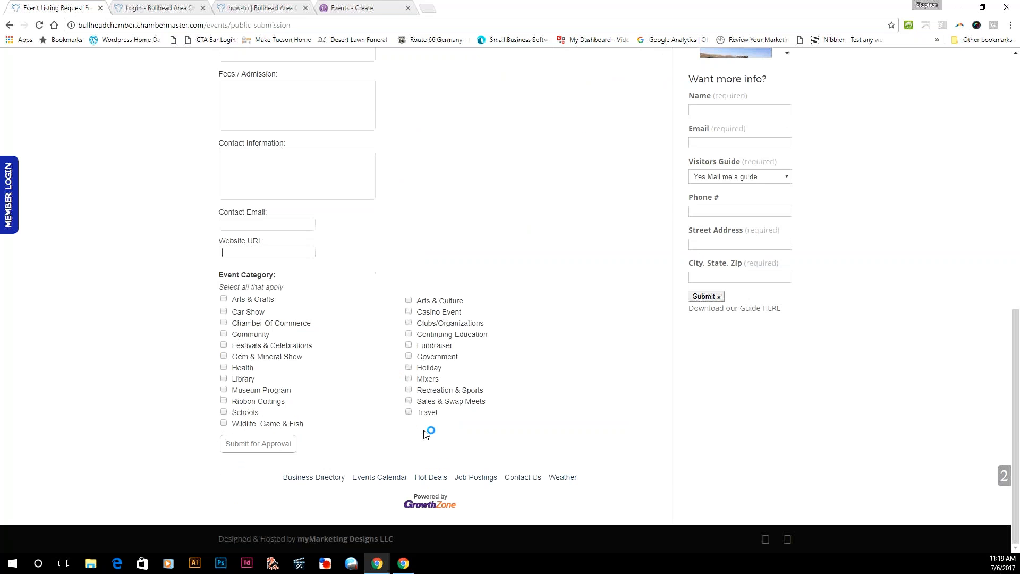
scroll(425, 434, "up", 10)
scroll(337, 262, "down", 4)
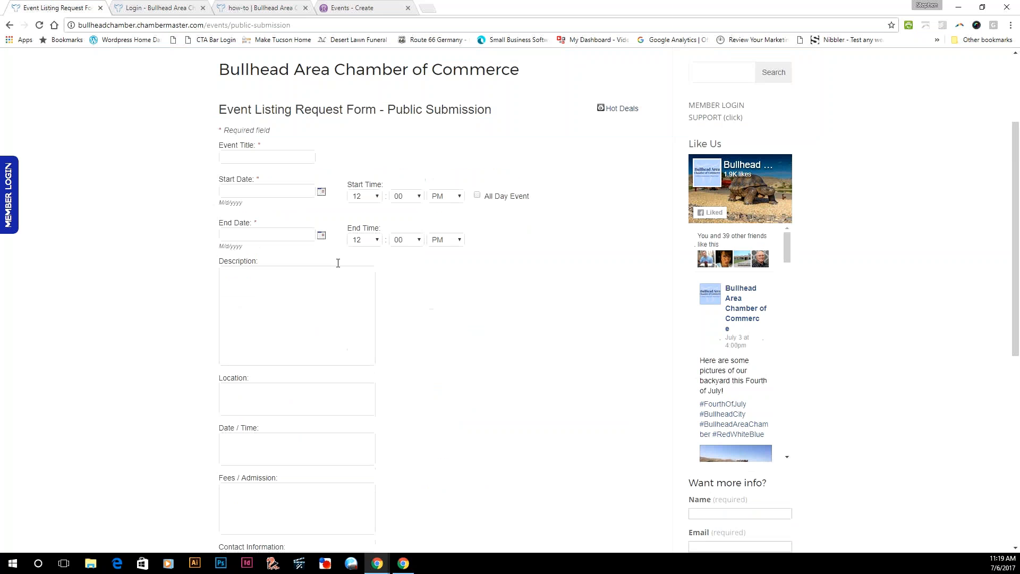
scroll(285, 346, "down", 3)
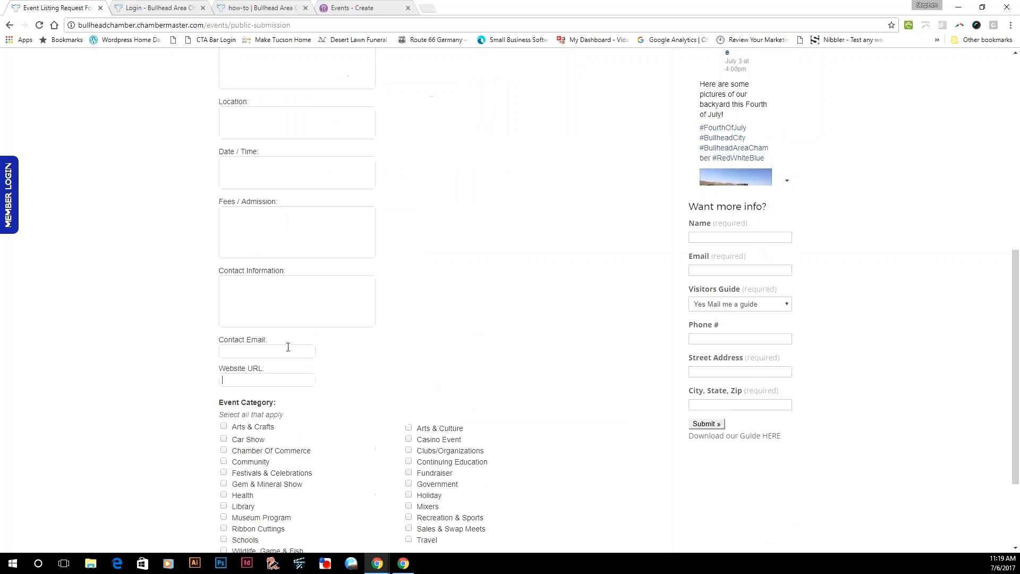
left_click(349, 5)
scroll(691, 331, "up", 2)
scroll(786, 383, "up", 8)
left_click(162, 6)
key("ctrl+shift+Tab")
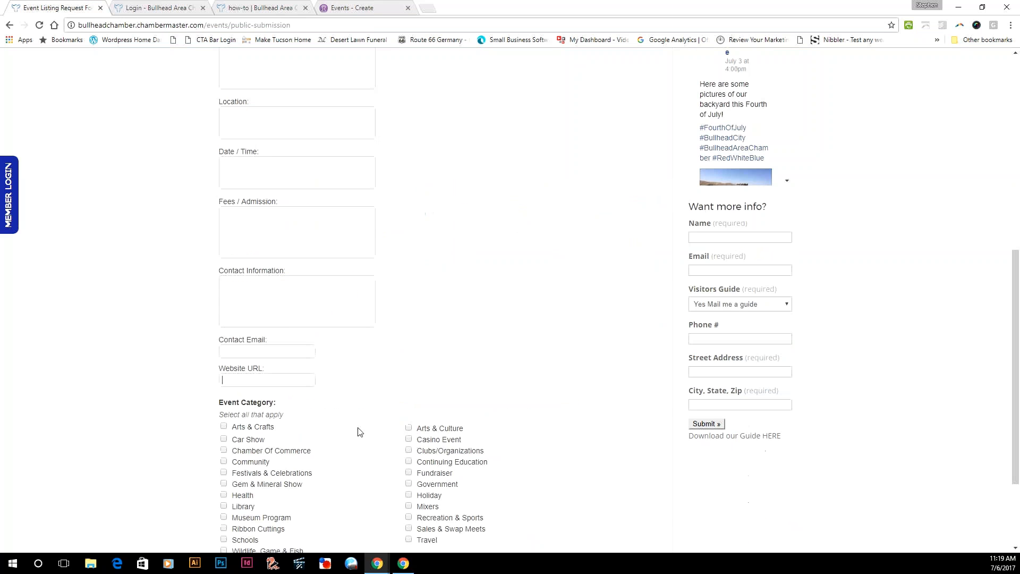
scroll(357, 432, "down", 3)
scroll(370, 240, "up", 4)
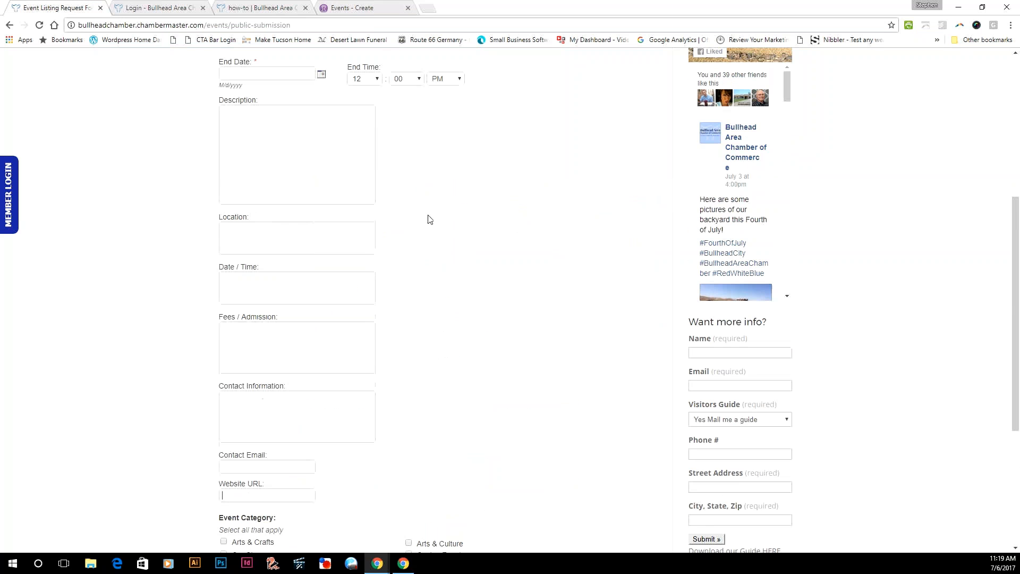
scroll(429, 210, "down", 4)
Review the full member event creation form, from the general details and text editors to photos, map and video
left_click(358, 5)
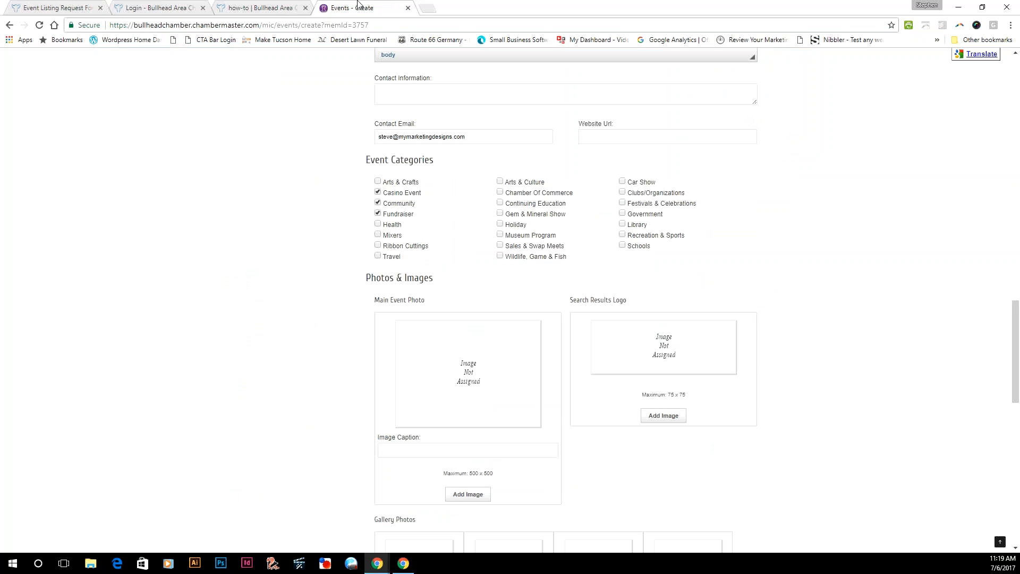
scroll(627, 413, "up", 10)
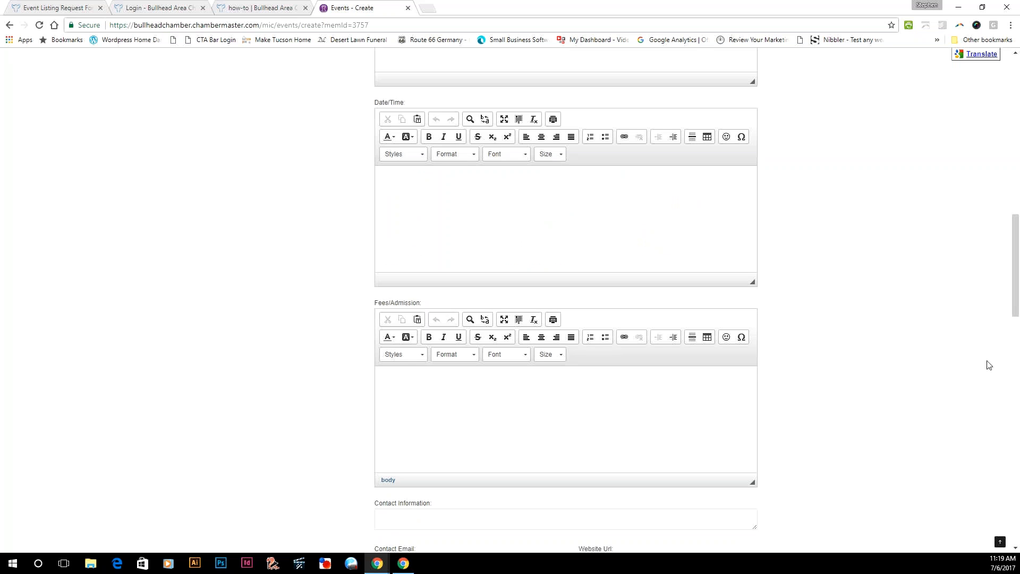
scroll(987, 365, "up", 3)
scroll(863, 307, "up", 7)
scroll(753, 253, "down", 6)
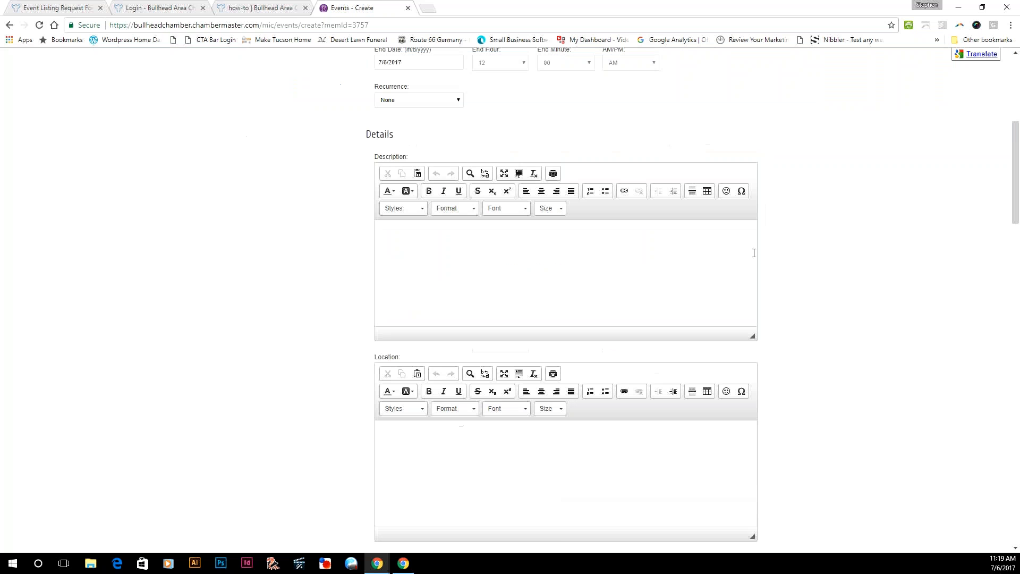
scroll(802, 296, "down", 12)
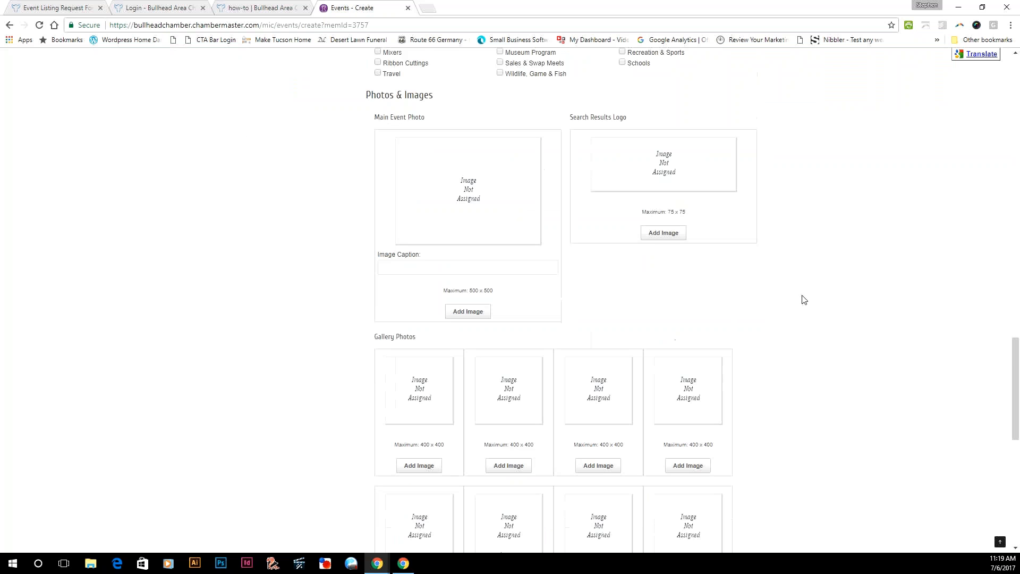
scroll(802, 302, "down", 10)
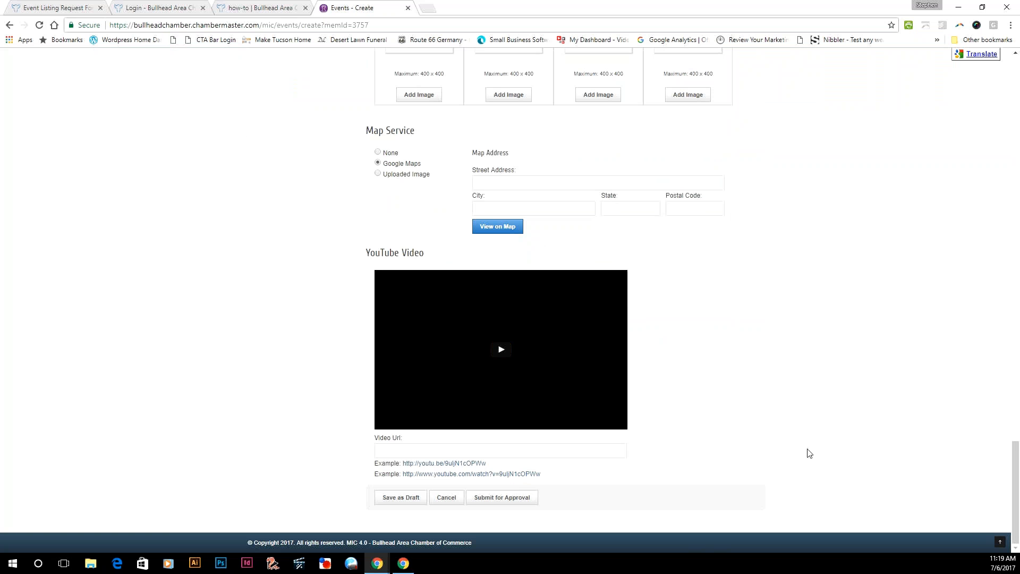
scroll(807, 453, "up", 20)
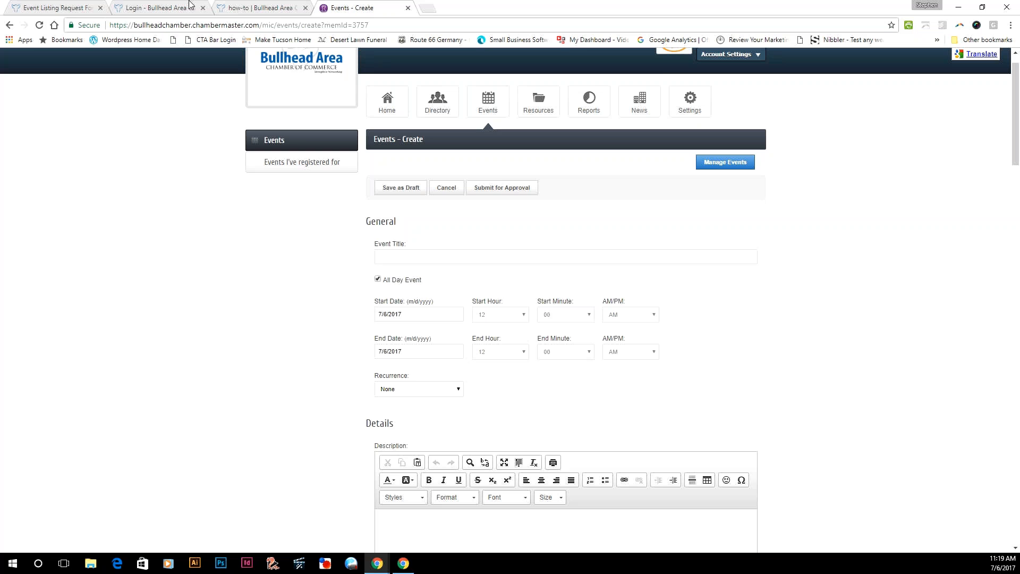
Switch back to the chamber's public website and open its events calendar
left_click(64, 7)
scroll(687, 208, "up", 10)
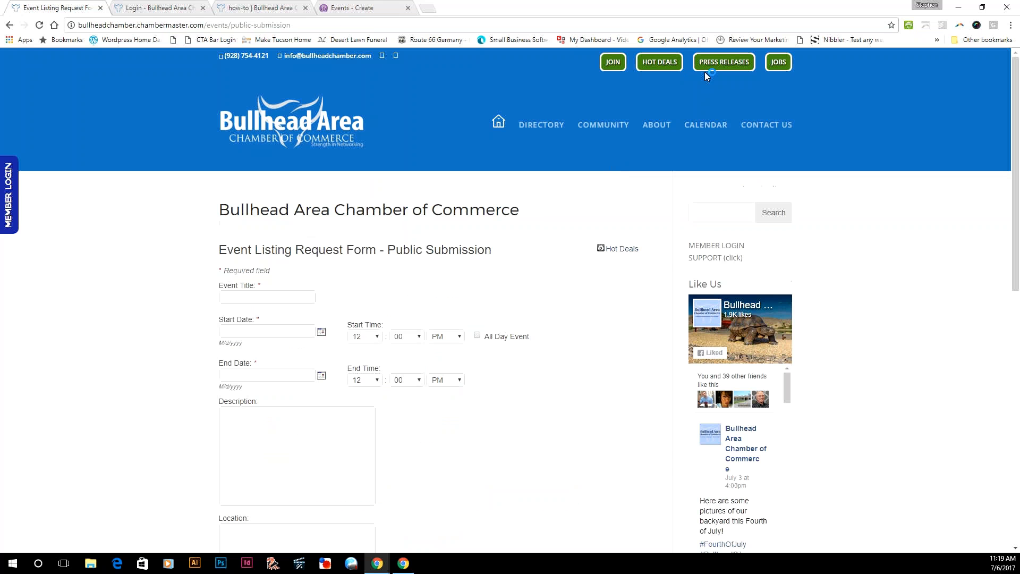
left_click(715, 127)
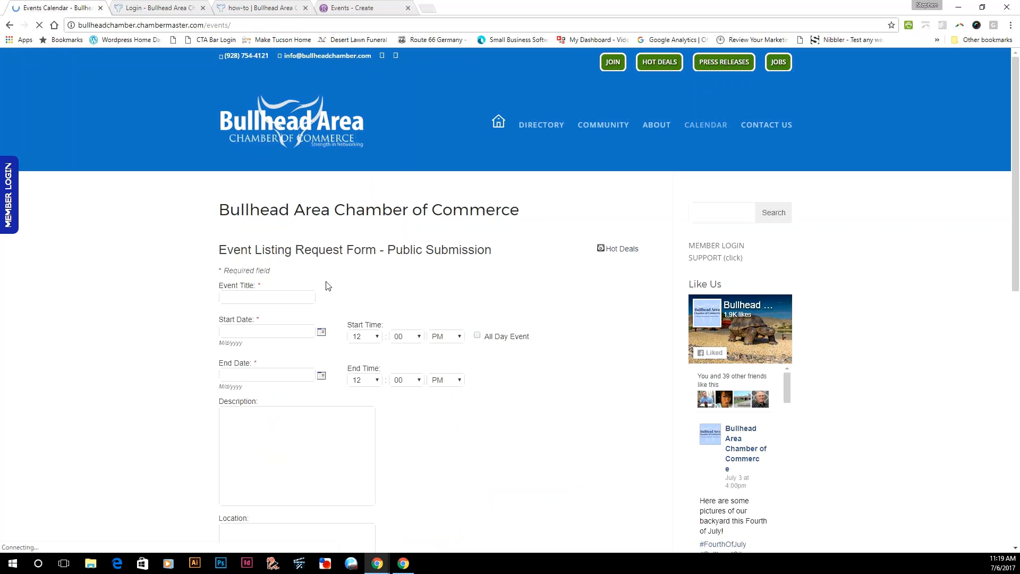
Open the MASTERCLASS - Websites+Social Media+Video Marketing event from the calendar and read its full details and description
scroll(363, 251, "down", 3)
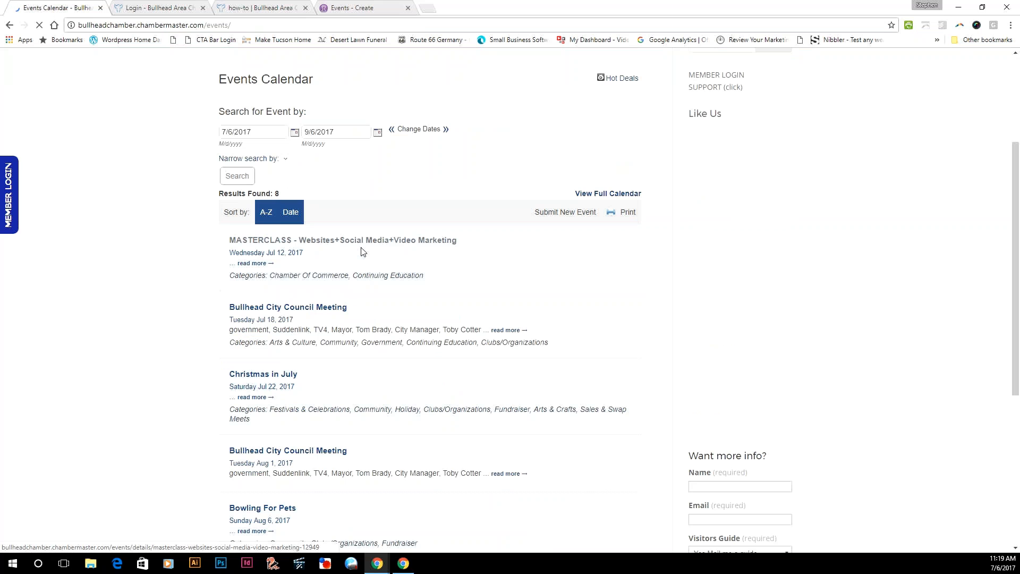
left_click(363, 250)
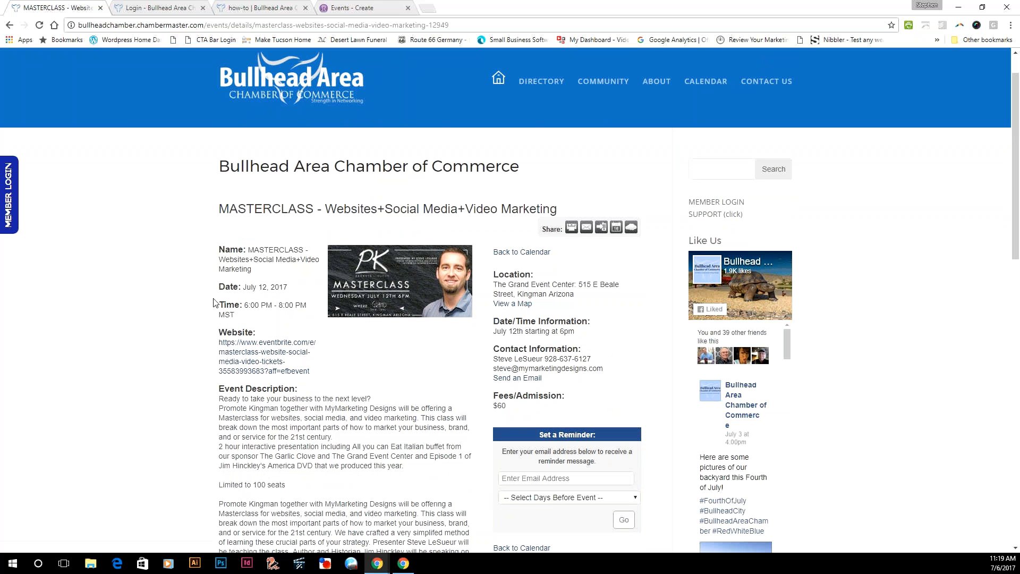
scroll(148, 328, "down", 3)
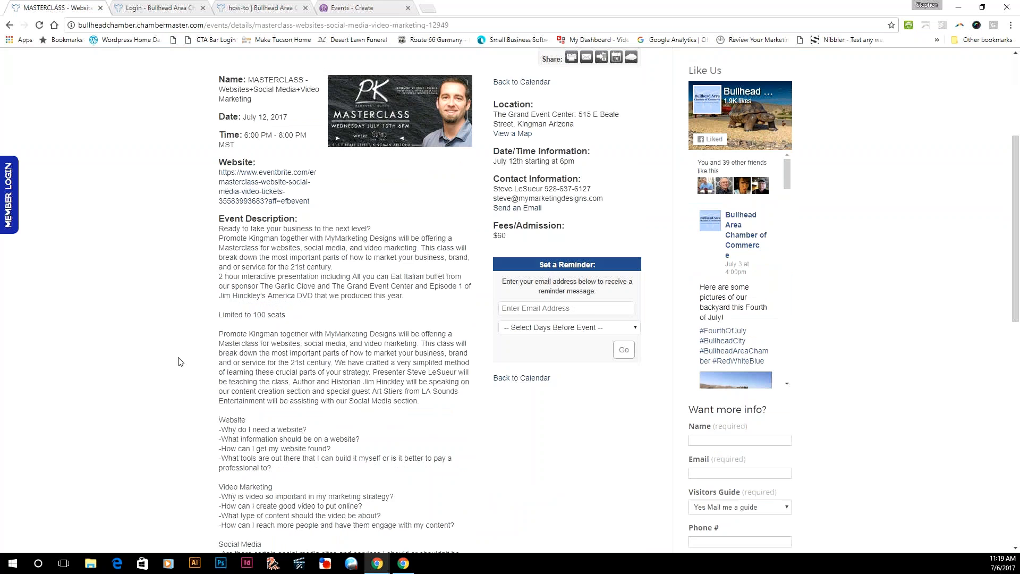
scroll(180, 362, "down", 10)
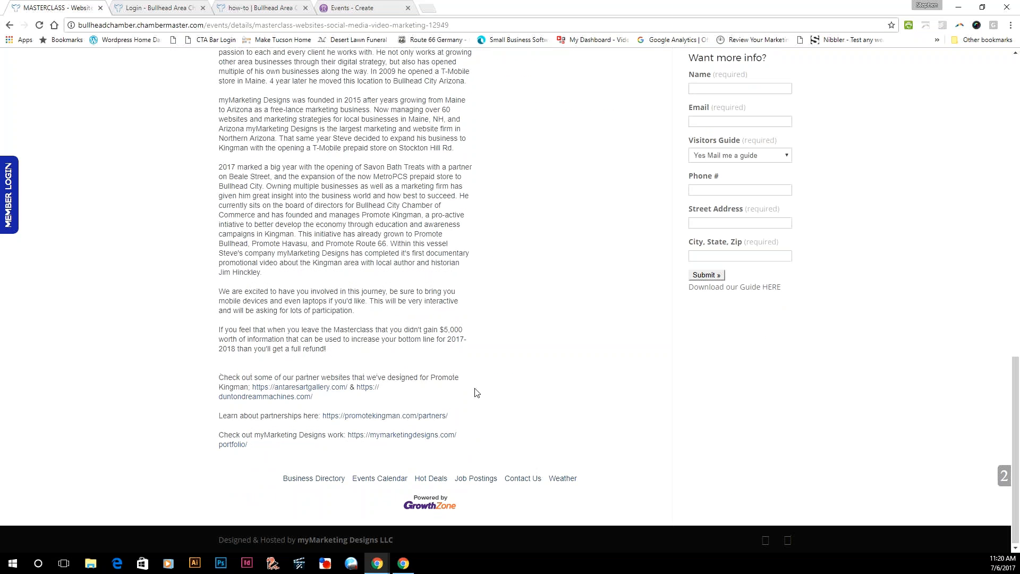
scroll(472, 393, "up", 15)
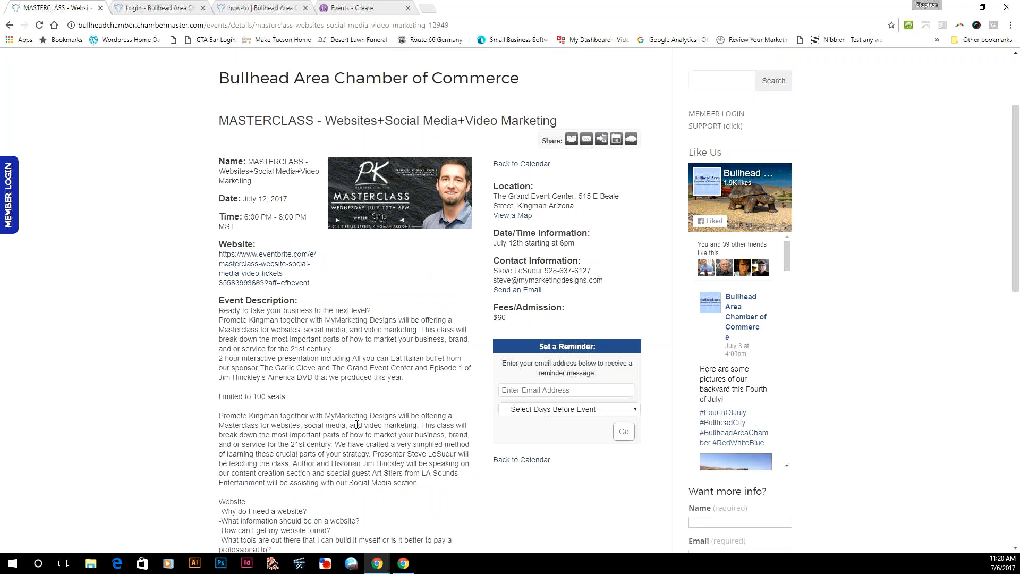
scroll(357, 424, "up", 3)
Return to the events calendar, expand the narrow-search options and view the available event categories
key("alt+Left")
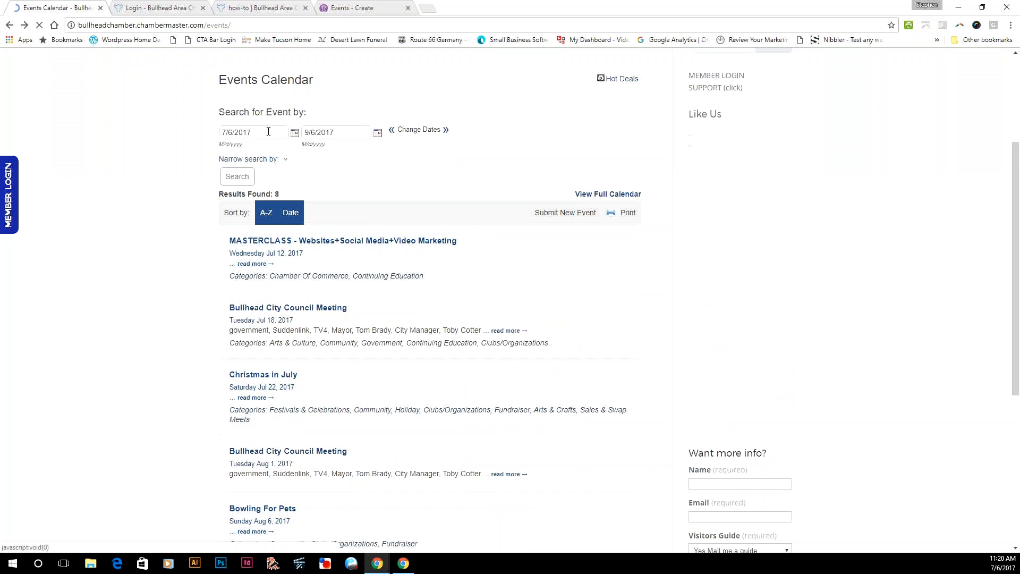
left_click(286, 161)
left_click(344, 180)
left_click(346, 185)
left_click(335, 178)
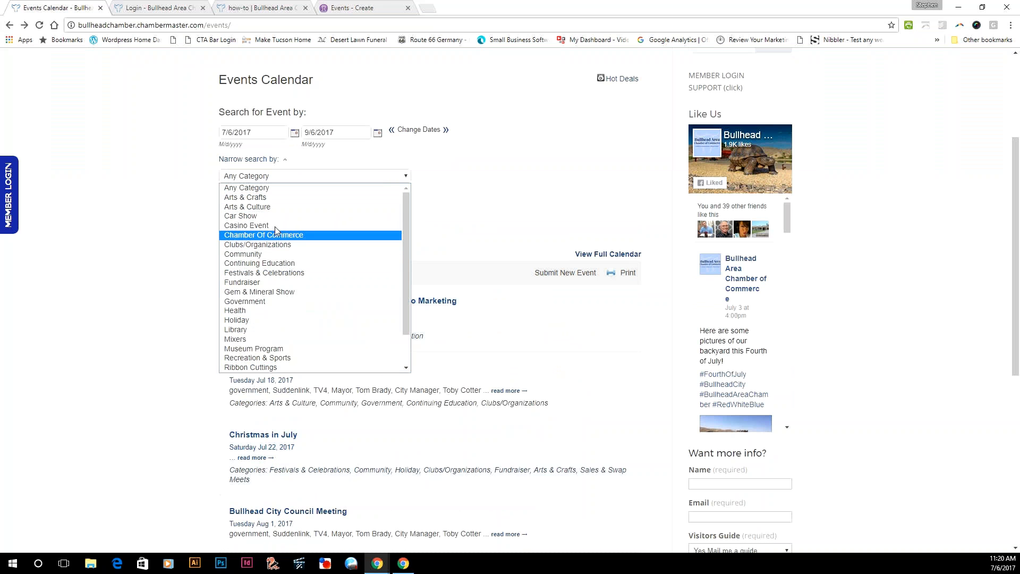
left_click(157, 204)
scroll(383, 250, "up", 4)
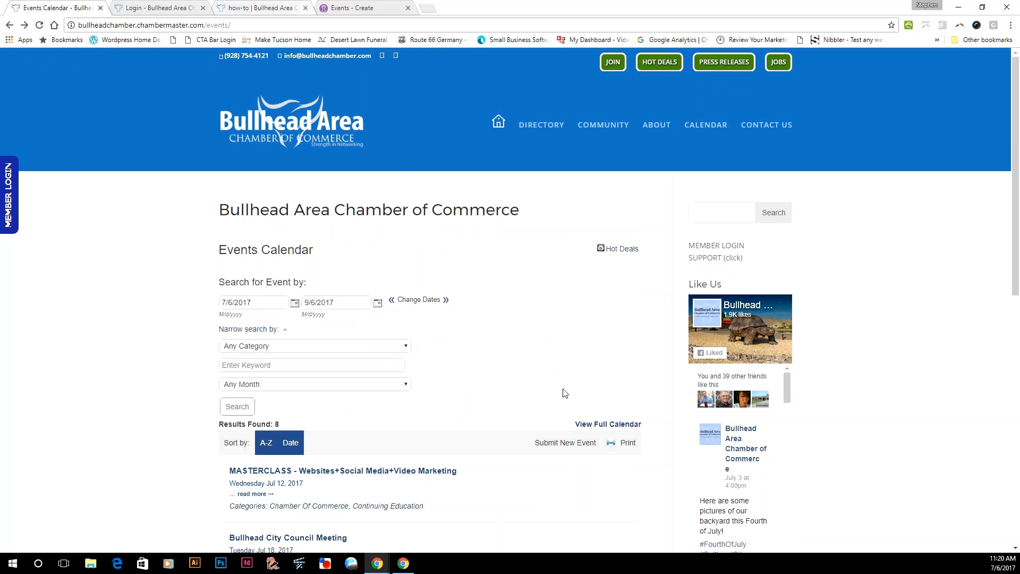
scroll(564, 393, "down", 3)
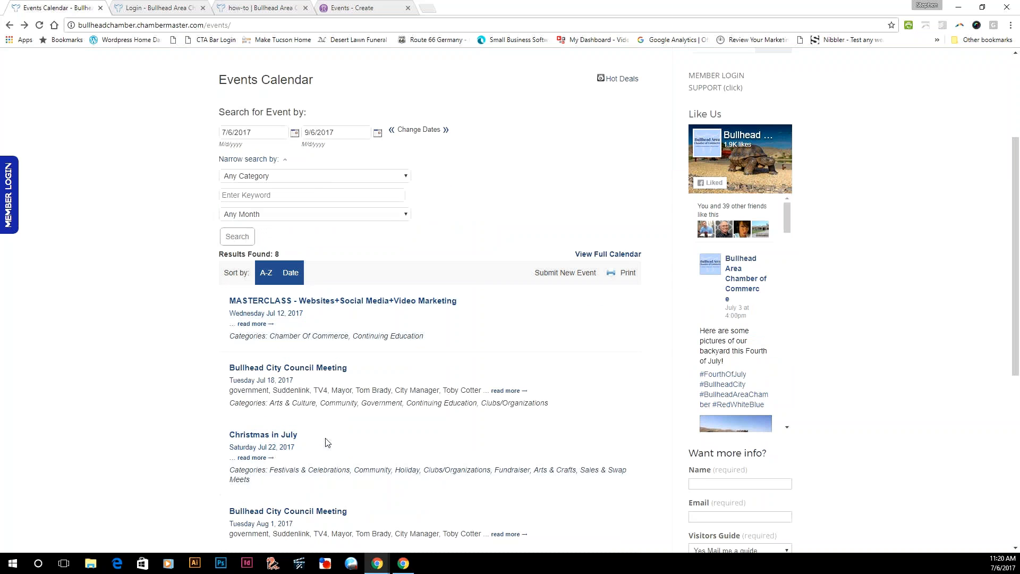
Switch to the member area's event creation page and open the list of events the member has submitted
left_click(379, 4)
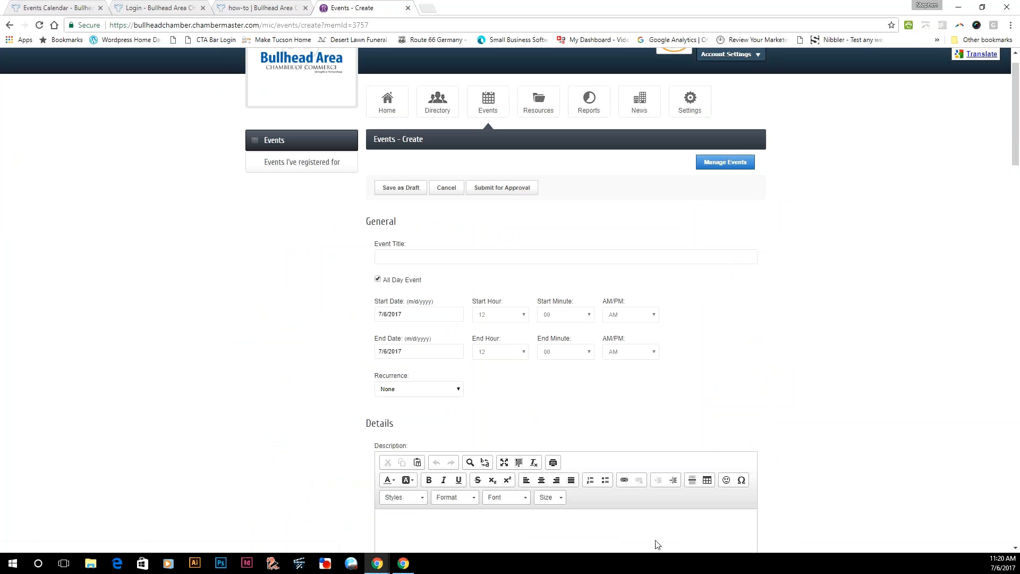
left_click(723, 163)
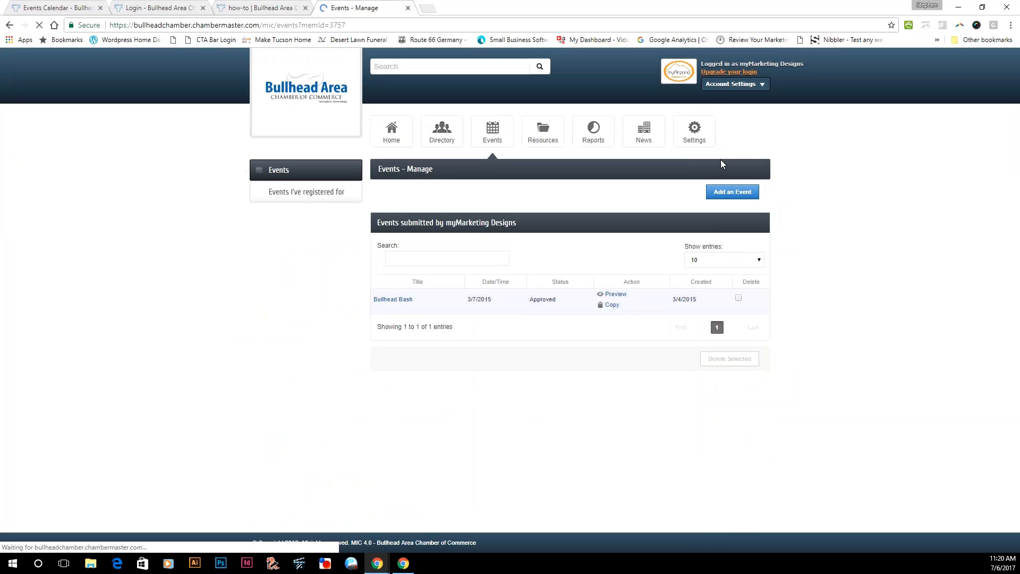
left_click(53, 5)
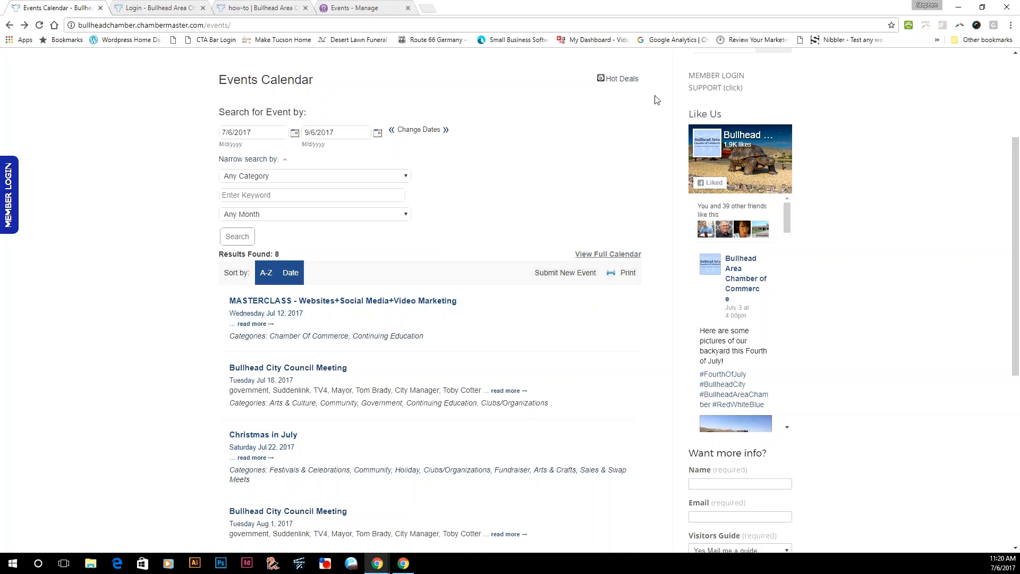
left_click(345, 8)
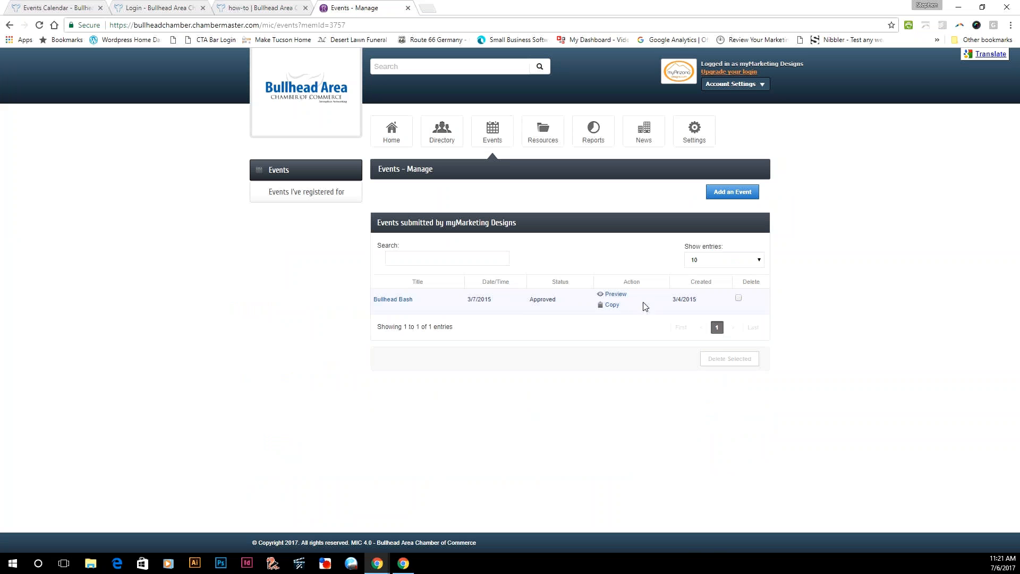
Open the Bullhead Bash event for editing and review its details, categories and photos
left_click(390, 301)
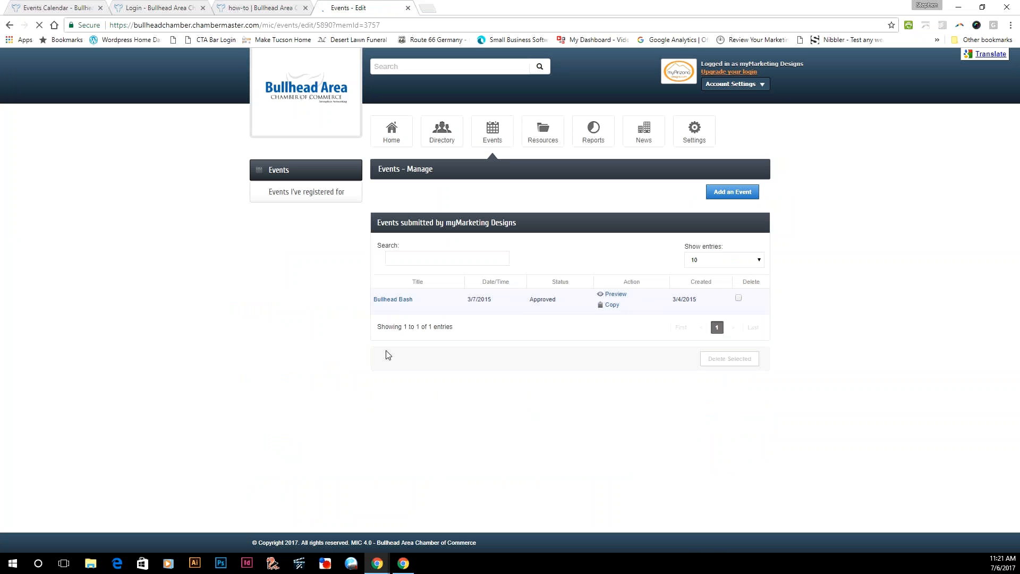
scroll(806, 387, "down", 10)
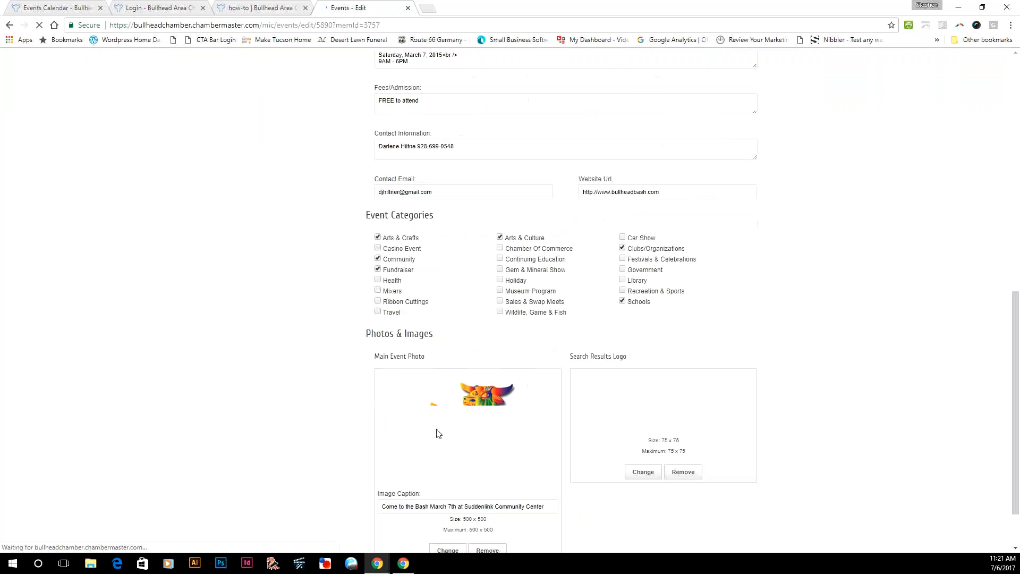
scroll(451, 120, "down", 12)
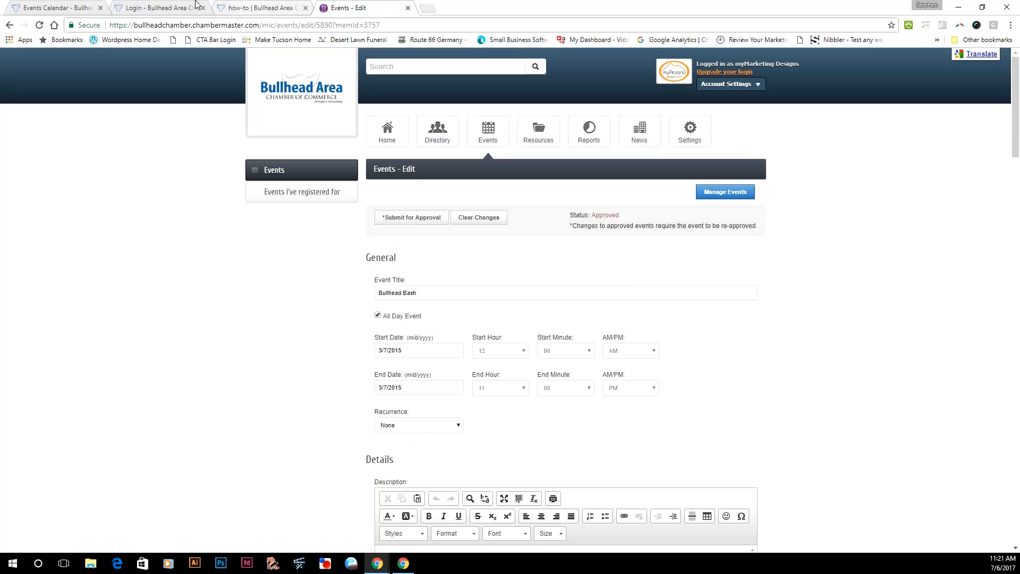
Switch back to the public events calendar and search it for the keyword "social"
left_click(58, 7)
left_click(255, 240)
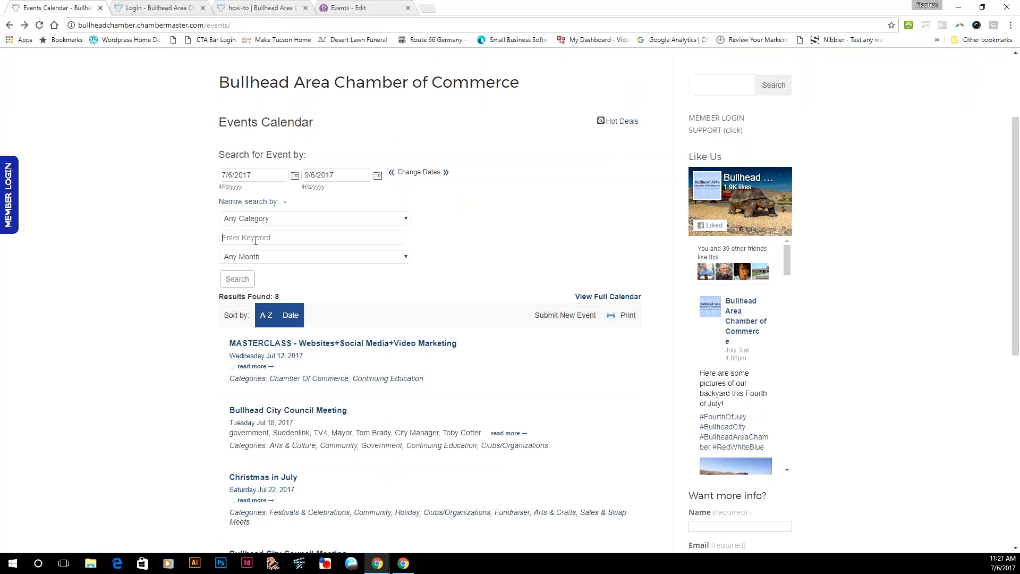
type("social")
key("Return")
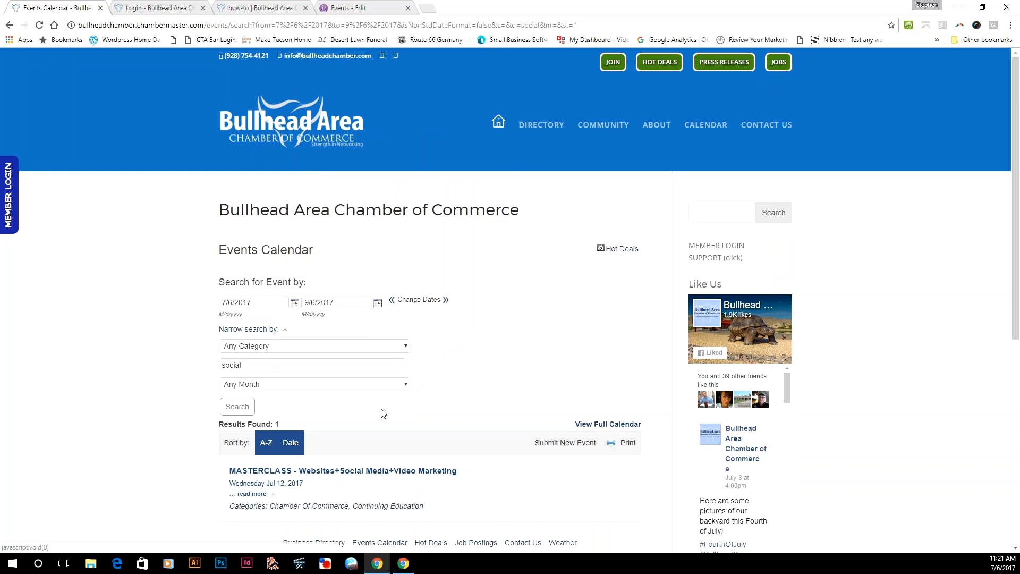
scroll(402, 319, "down", 2)
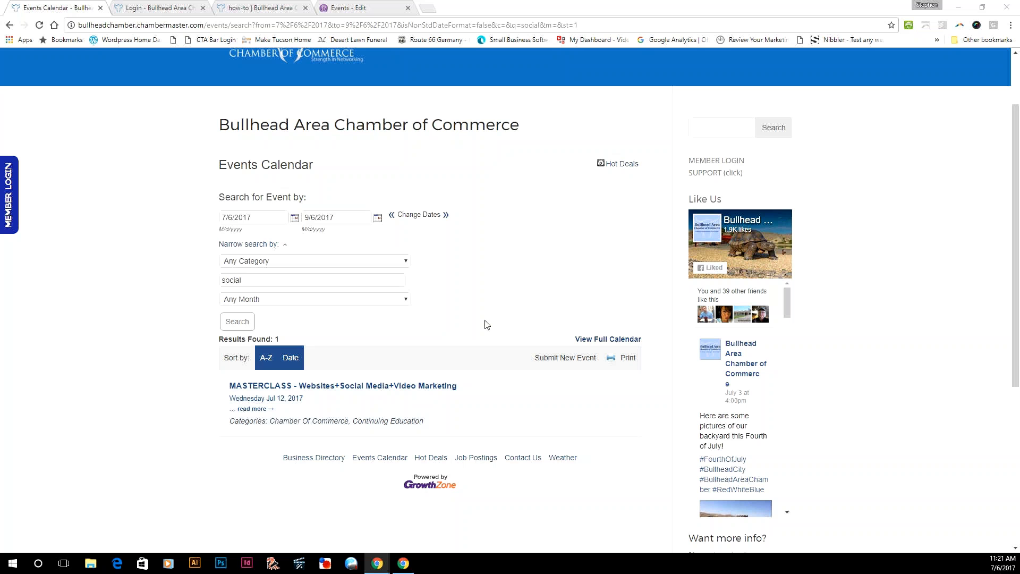
Display the "social" search results in the full month calendar view and look over July 2017
left_click(613, 340)
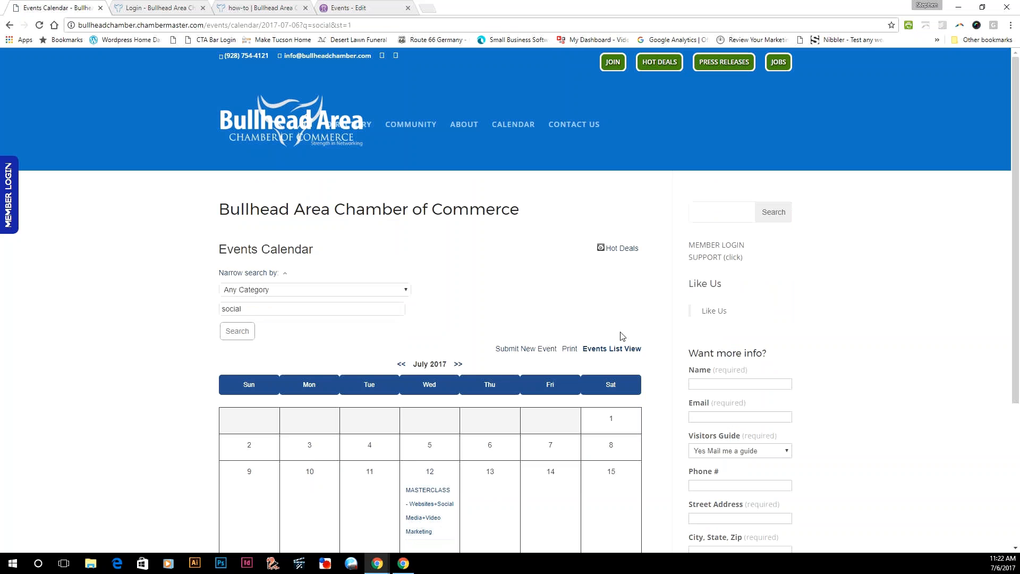
scroll(690, 373, "down", 4)
scroll(690, 373, "up", 4)
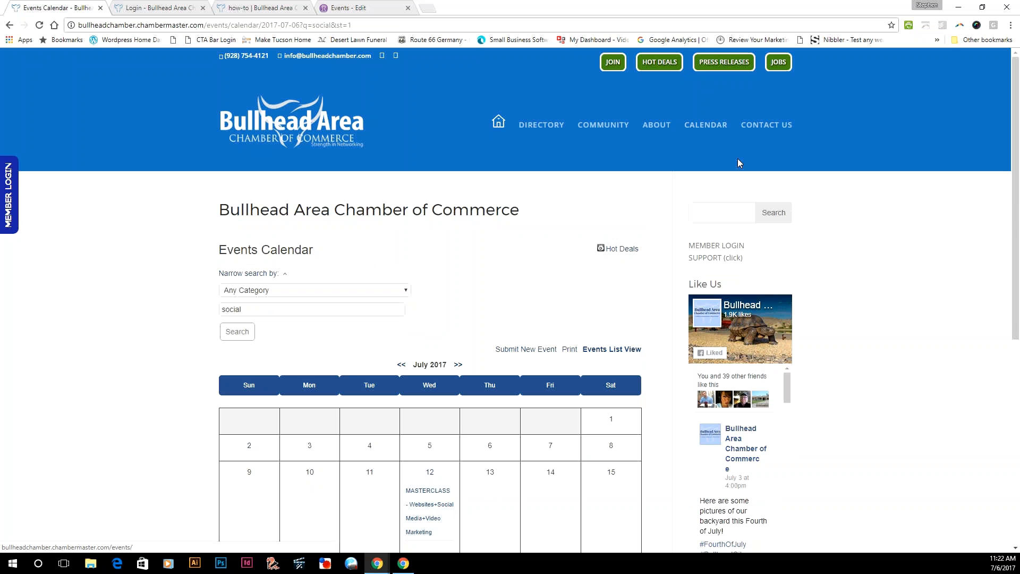
Reload the unfiltered events calendar, reopen the MASTERCLASS event and read through its page
left_click(711, 130)
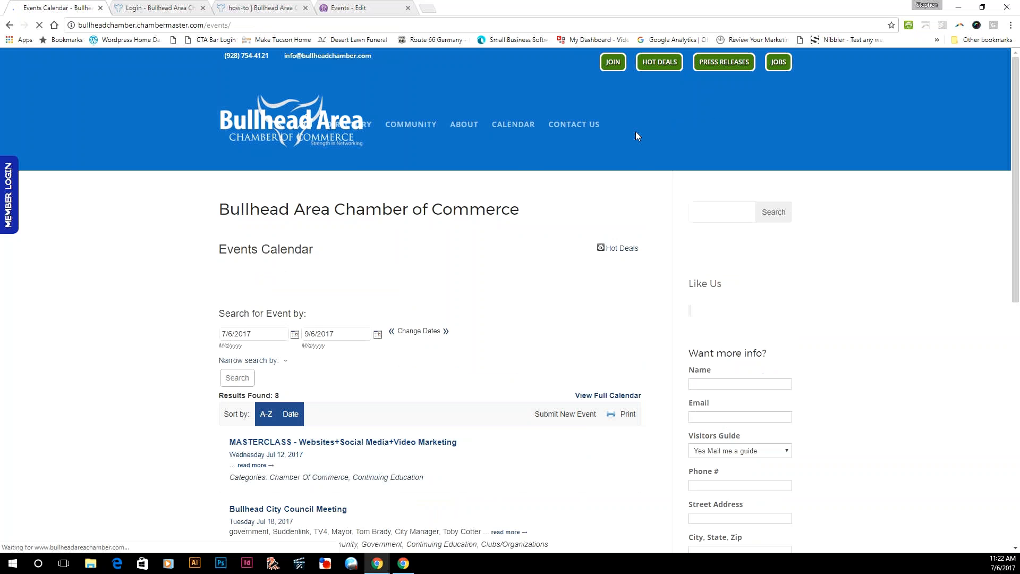
scroll(324, 296, "down", 1)
scroll(324, 296, "down", 3)
left_click(402, 243)
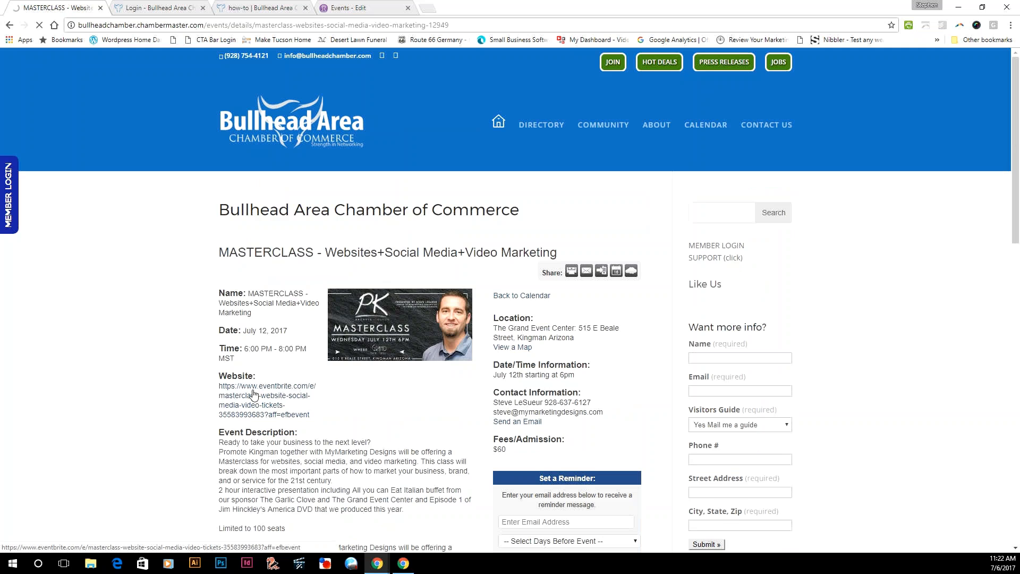
scroll(176, 342, "down", 3)
scroll(175, 342, "down", 10)
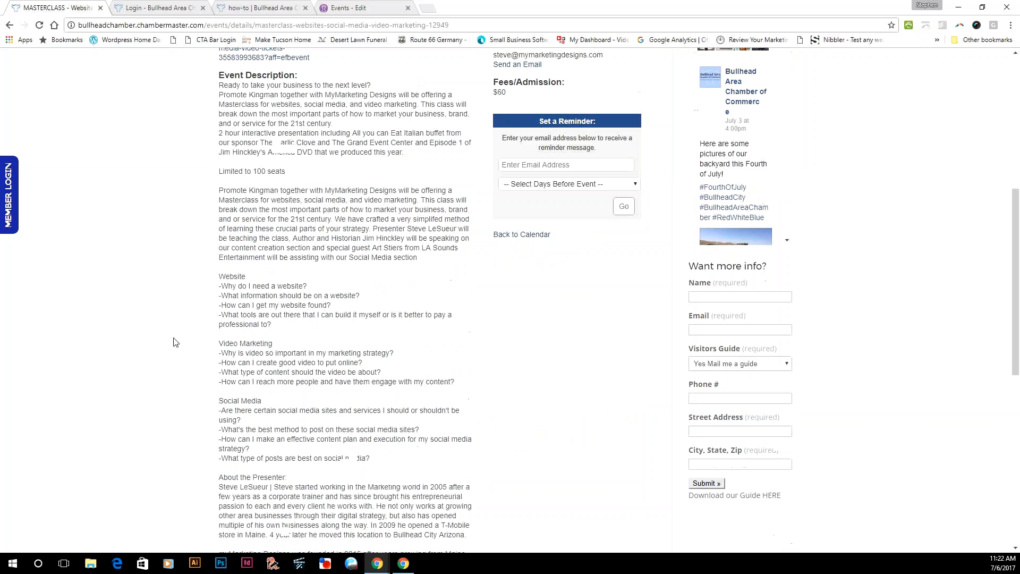
scroll(176, 342, "up", 3)
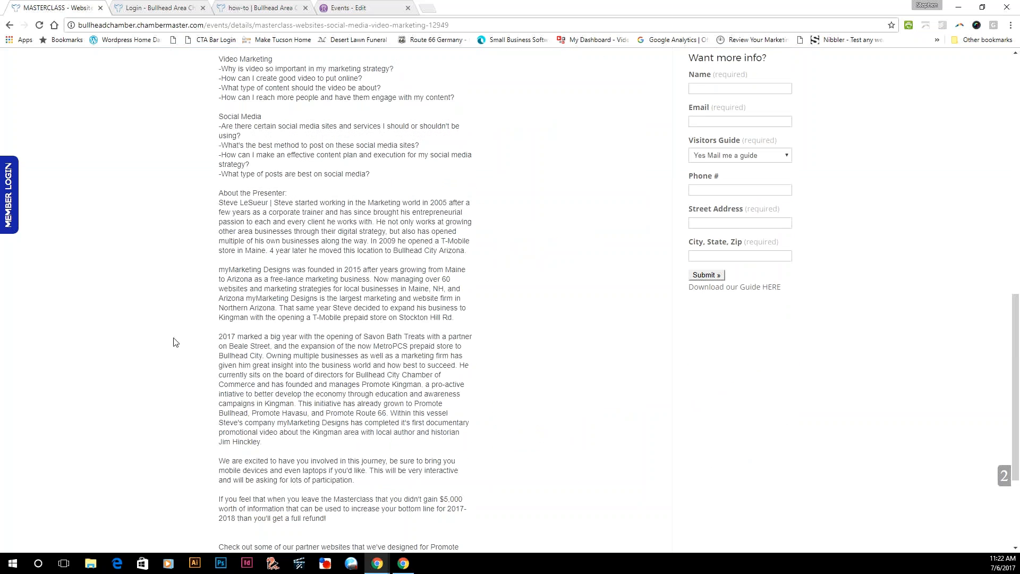
scroll(175, 342, "up", 13)
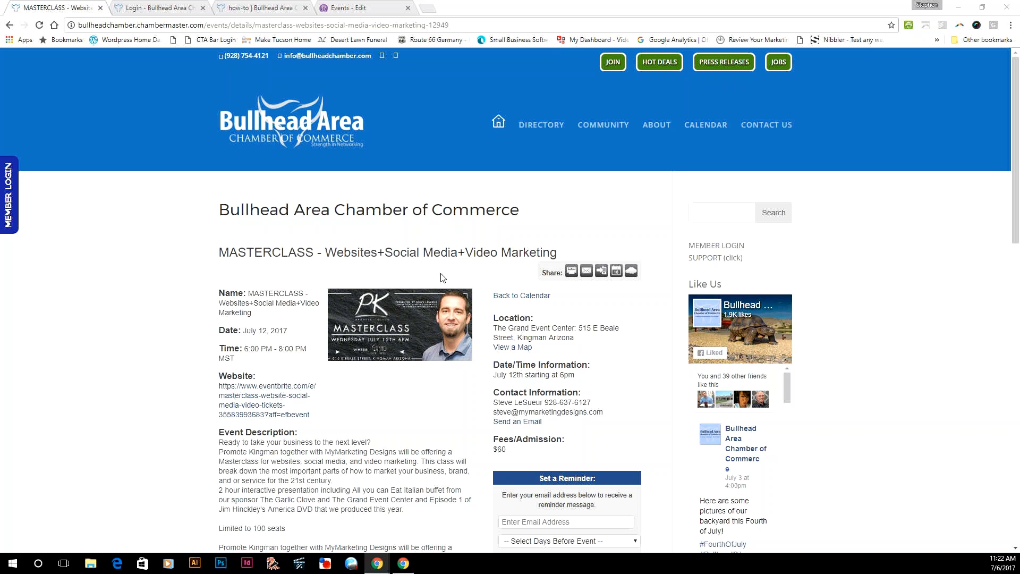
Examine the MASTERCLASS page's description, location, contact and fee details, and the days-before-event reminder options
scroll(495, 290, "down", 2)
scroll(378, 284, "down", 3)
scroll(319, 265, "up", 3)
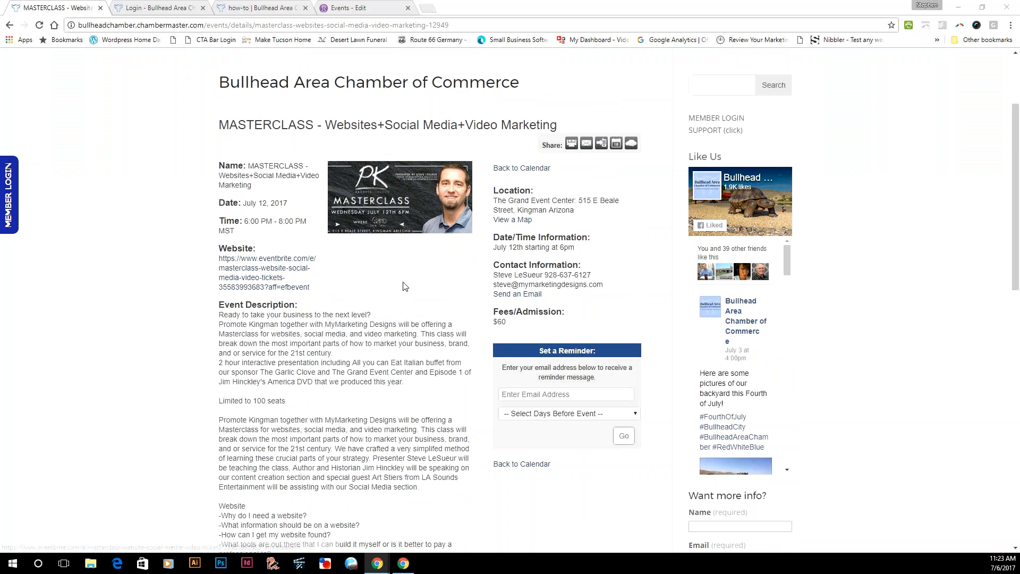
scroll(542, 291, "down", 1)
scroll(527, 294, "down", 5)
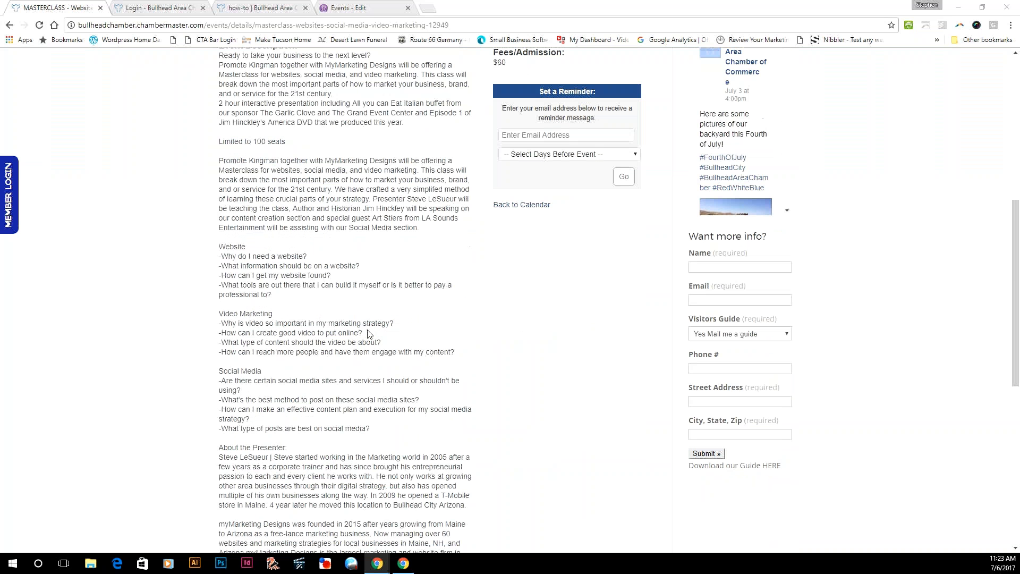
scroll(426, 381, "up", 3)
scroll(427, 381, "up", 4)
scroll(536, 345, "down", 2)
left_click(599, 372)
left_click(599, 372)
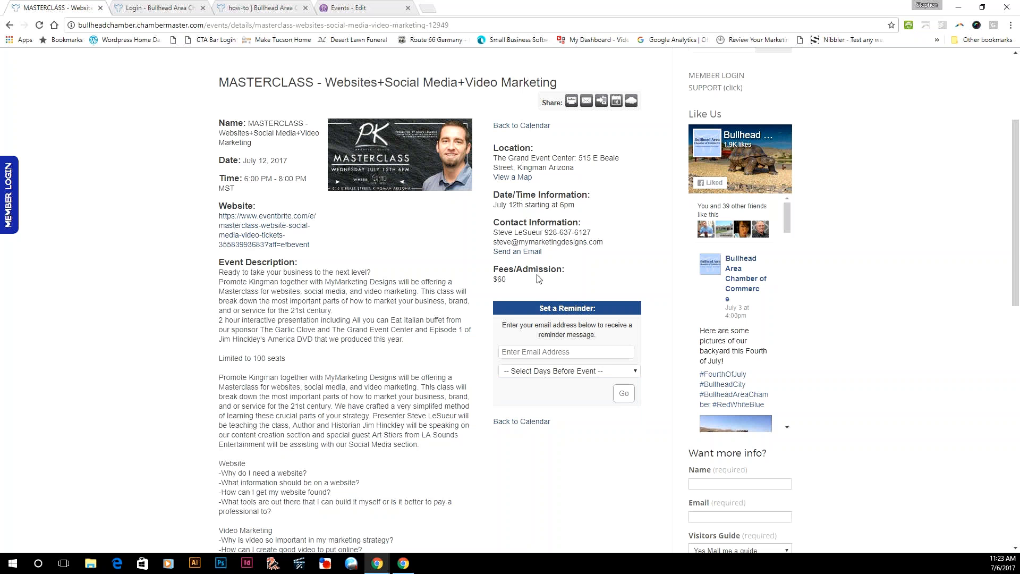
View the carrier choices in the event's send-to-phone sharing dialog, then close it without sending
scroll(609, 364, "up", 3)
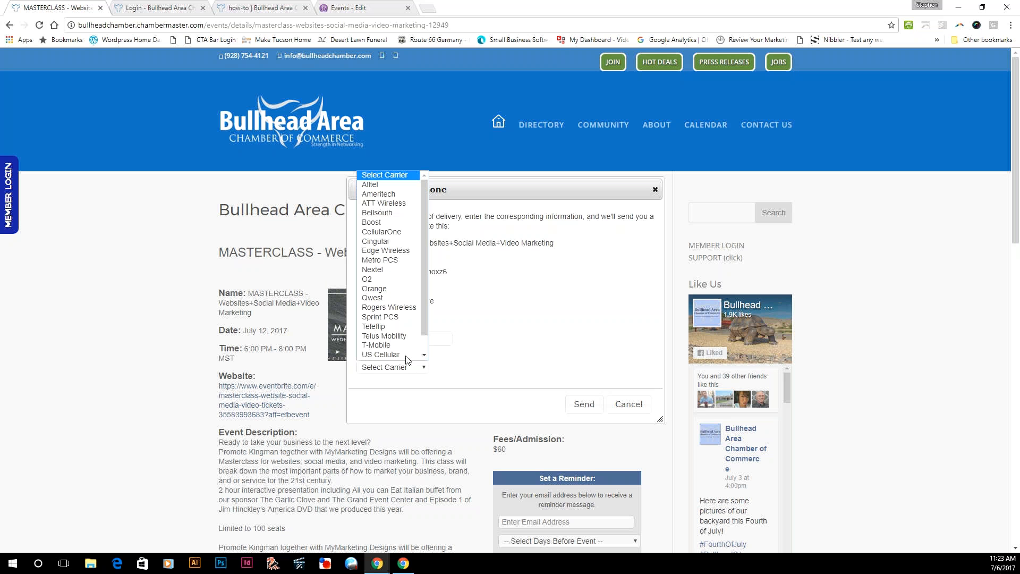
left_click(560, 303)
left_click(657, 190)
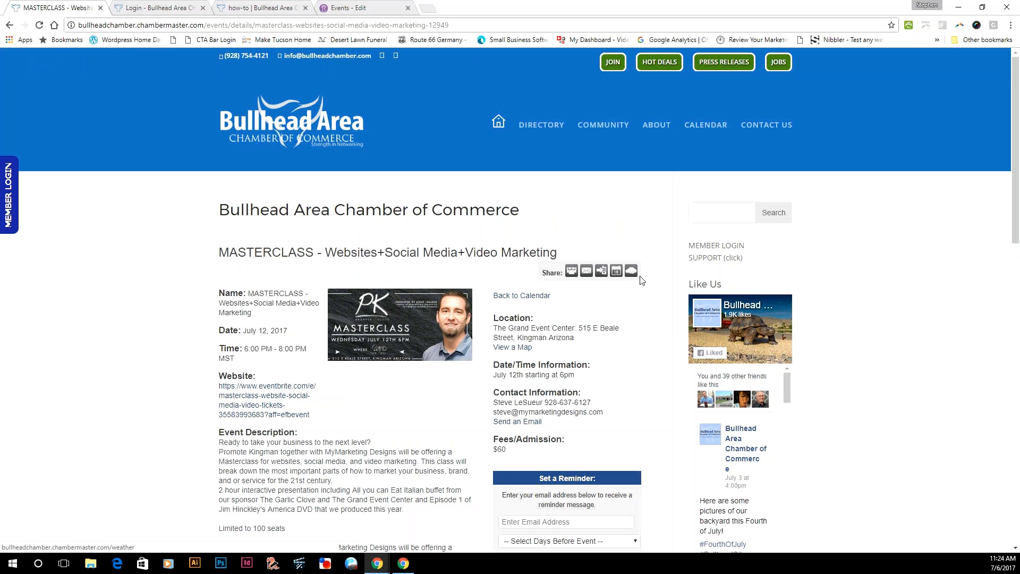
scroll(616, 324, "down", 5)
scroll(615, 324, "up", 5)
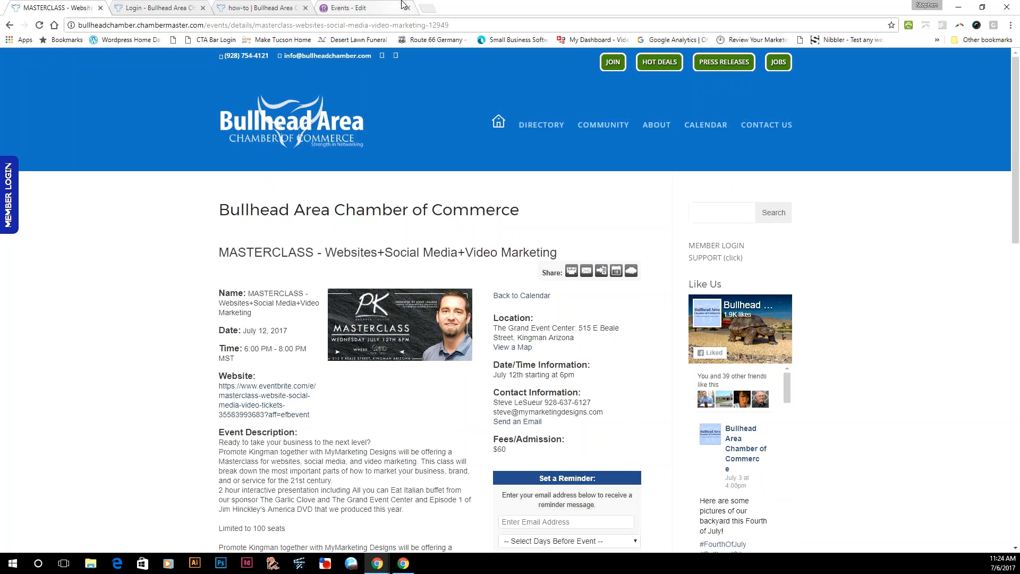
Switch to the member area, open its Events section and browse the full list of upcoming events
left_click(361, 7)
left_click(487, 135)
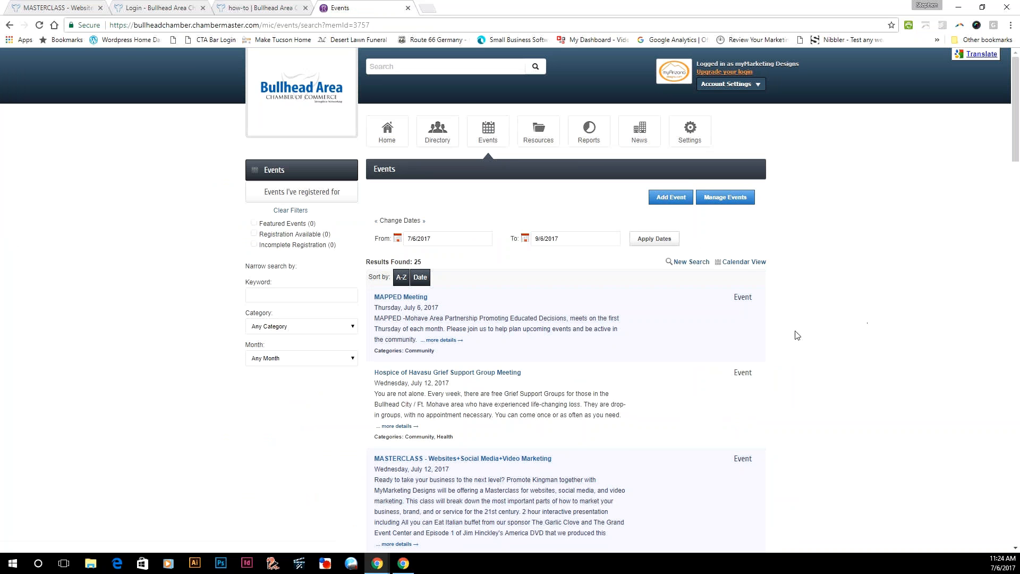
scroll(797, 334, "down", 20)
scroll(811, 347, "up", 20)
scroll(515, 402, "down", 12)
scroll(514, 401, "up", 12)
left_click(429, 12)
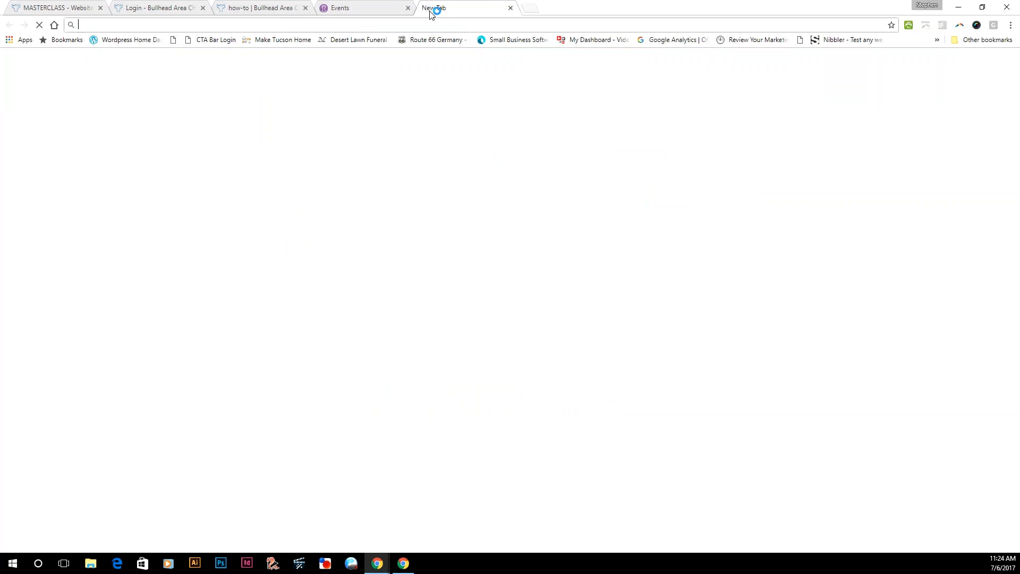
left_click(511, 8)
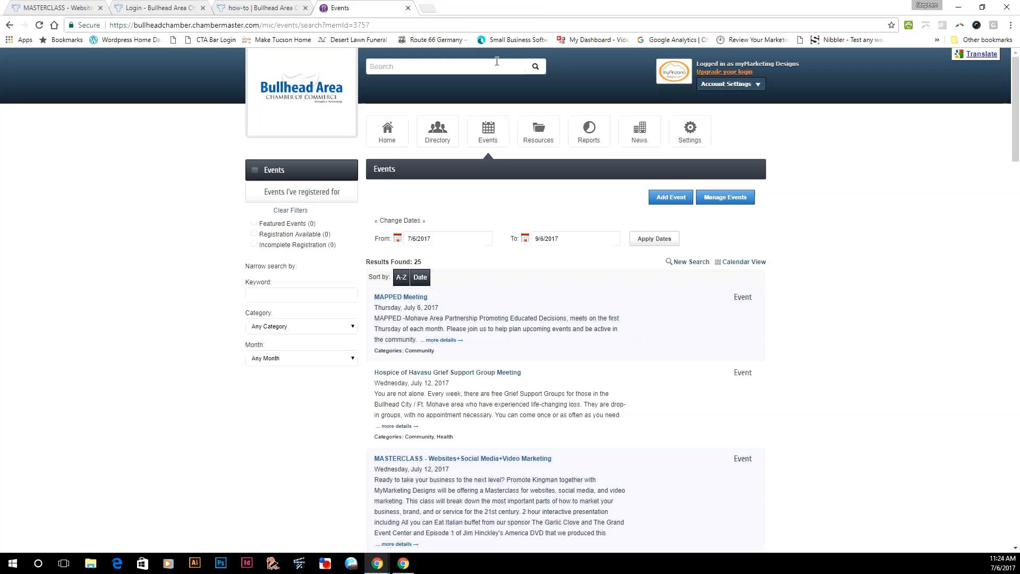
Return to the member area's home page and look over its welcome message, activity feed and side sections
left_click(394, 137)
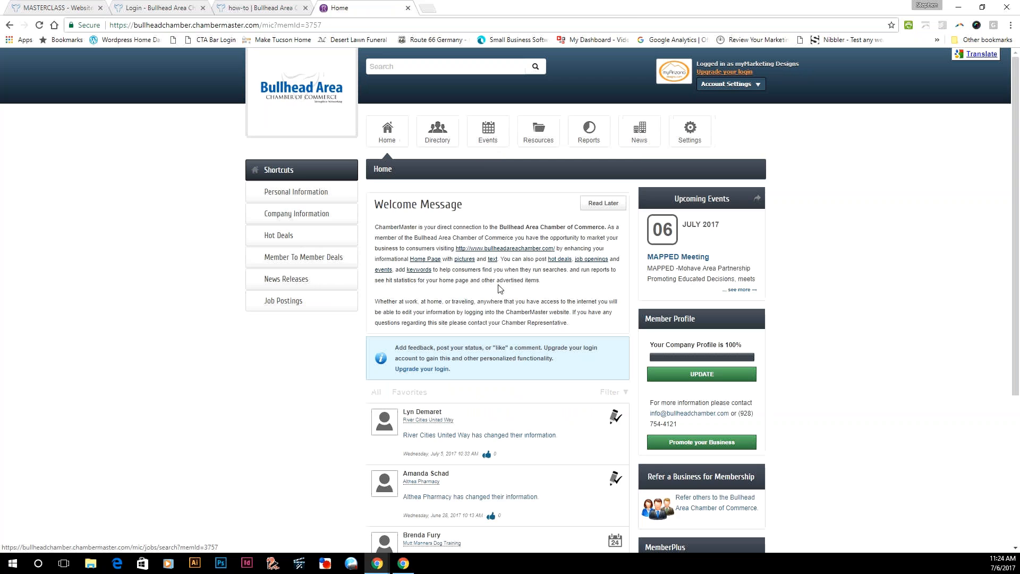
scroll(879, 295, "down", 5)
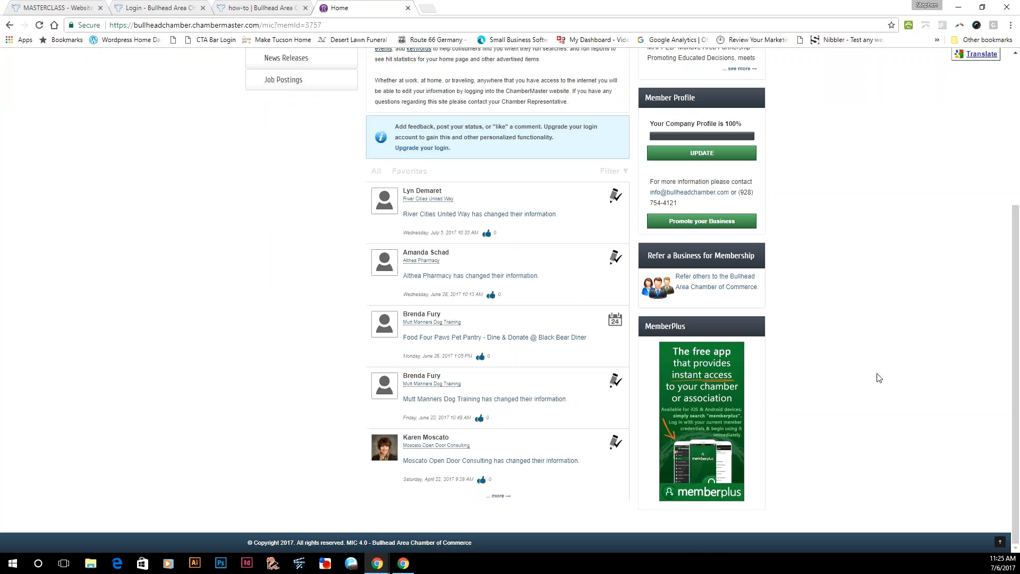
scroll(879, 378, "up", 5)
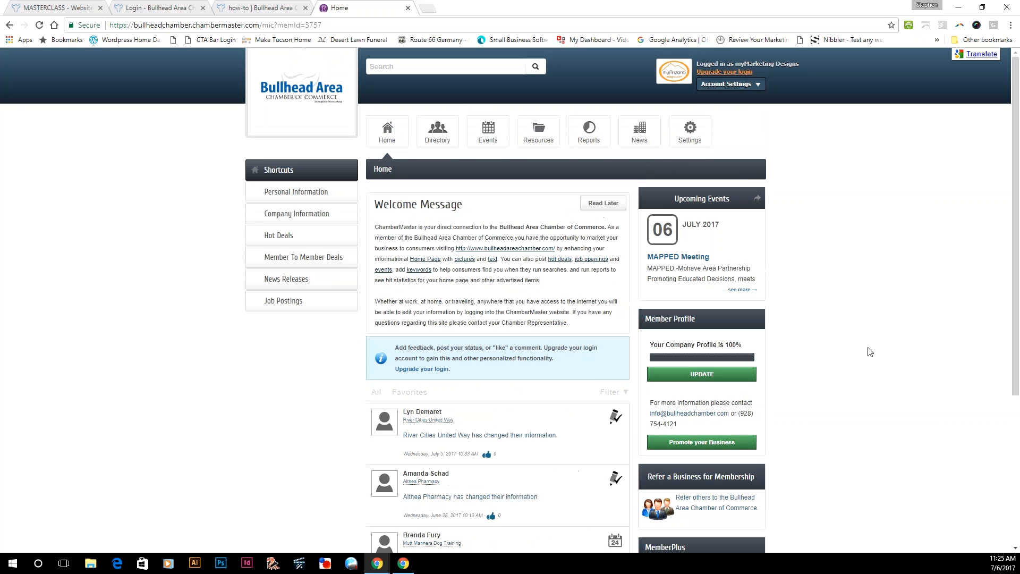
scroll(874, 352, "down", 1)
scroll(874, 352, "up", 1)
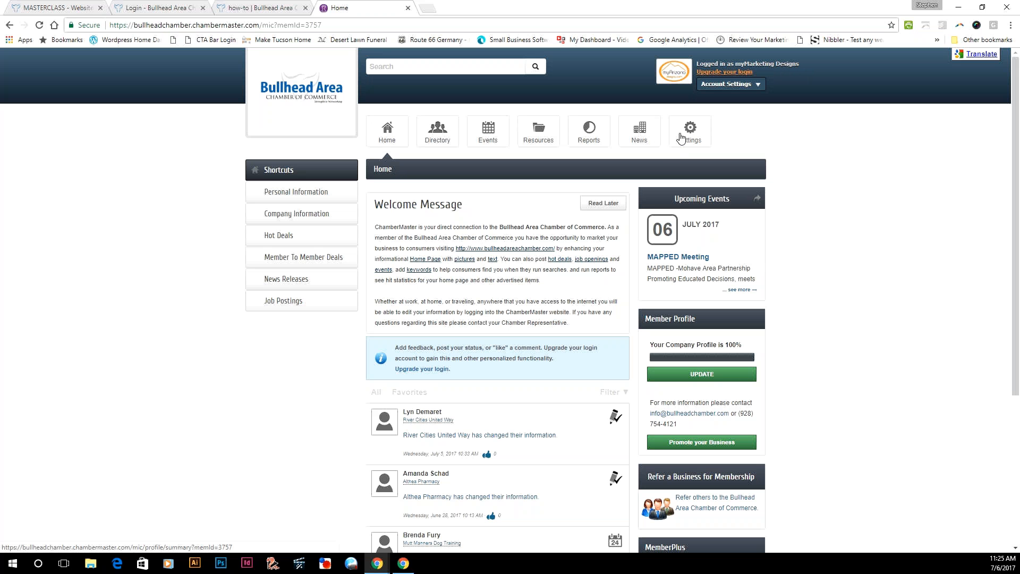
Open the News section's community content, view its News Releases page, and go to the Social Feed
left_click(641, 130)
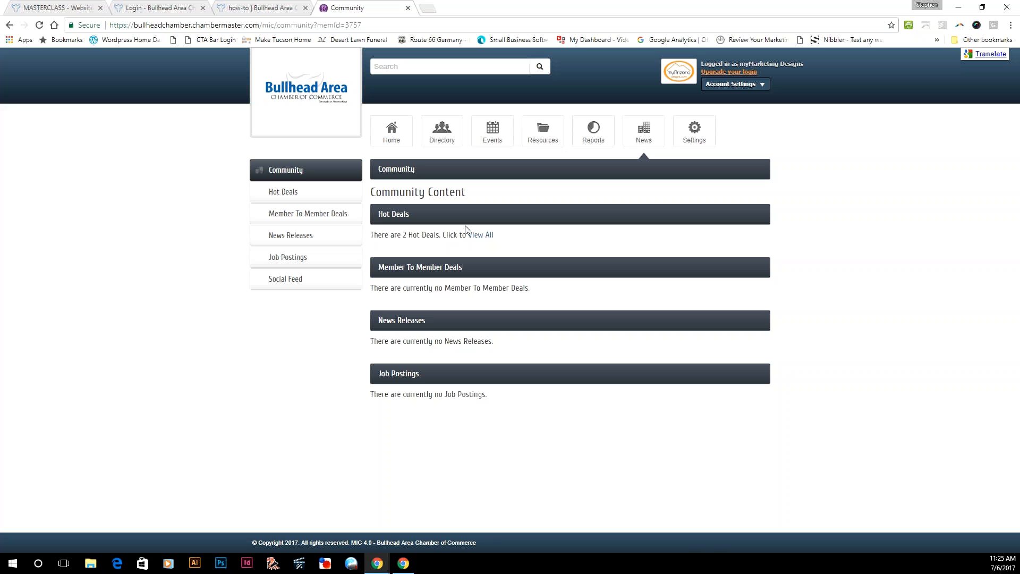
left_click(290, 238)
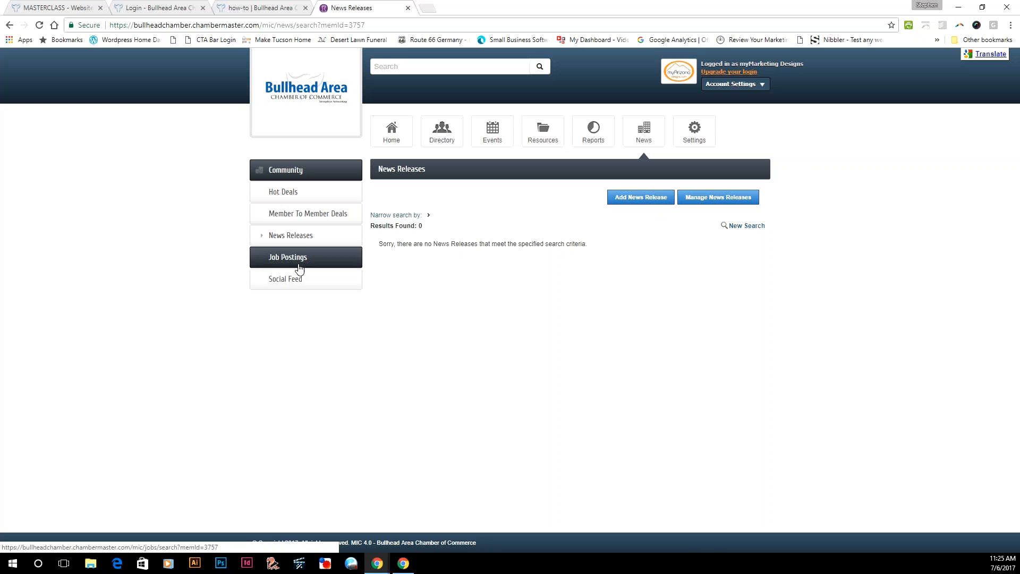
left_click(296, 286)
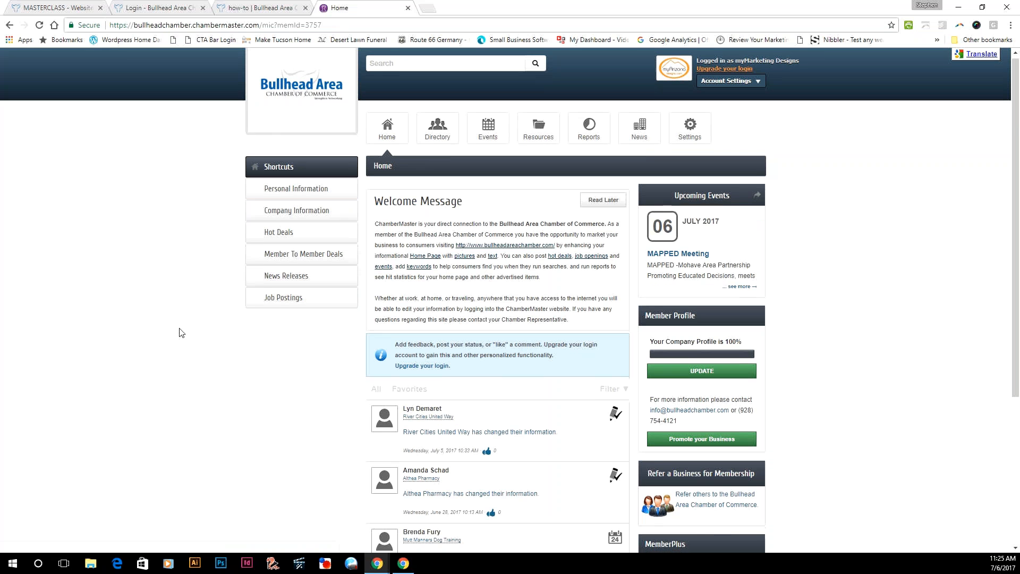
Examine the member home page's shortcuts, the social feed of recent member updates, and the MemberPlus app section
scroll(330, 343, "down", 4)
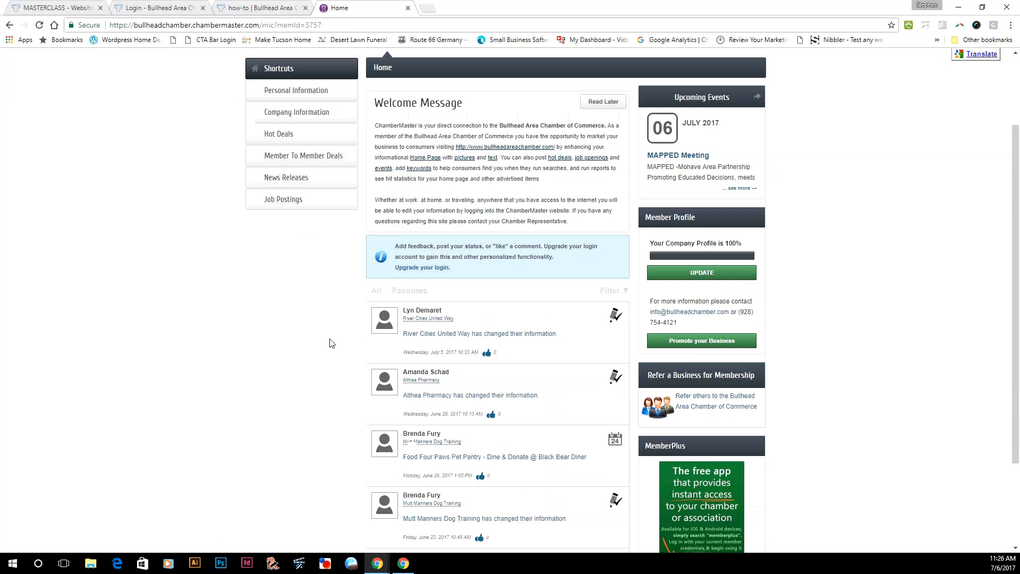
scroll(330, 343, "up", 4)
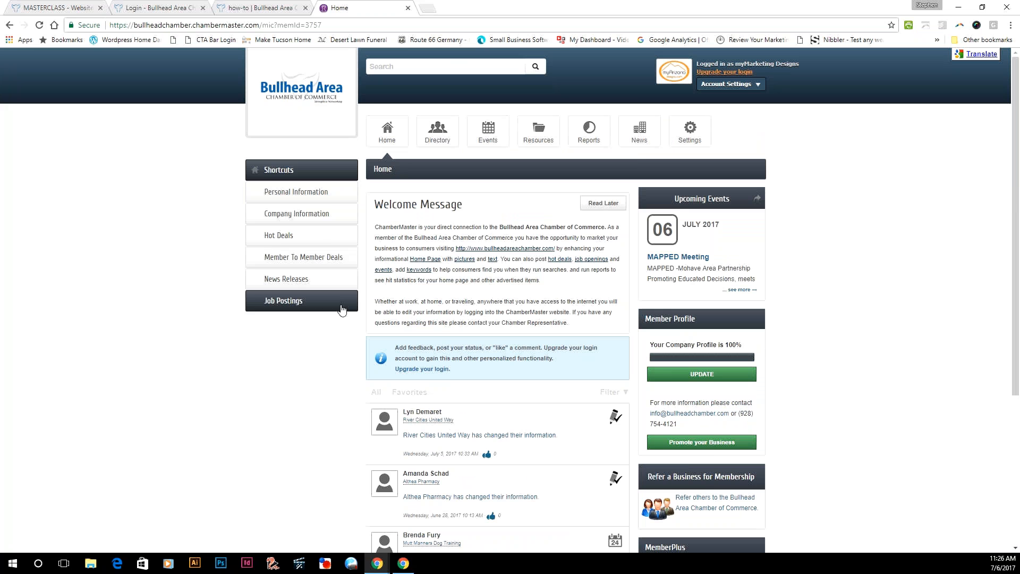
scroll(329, 319, "down", 4)
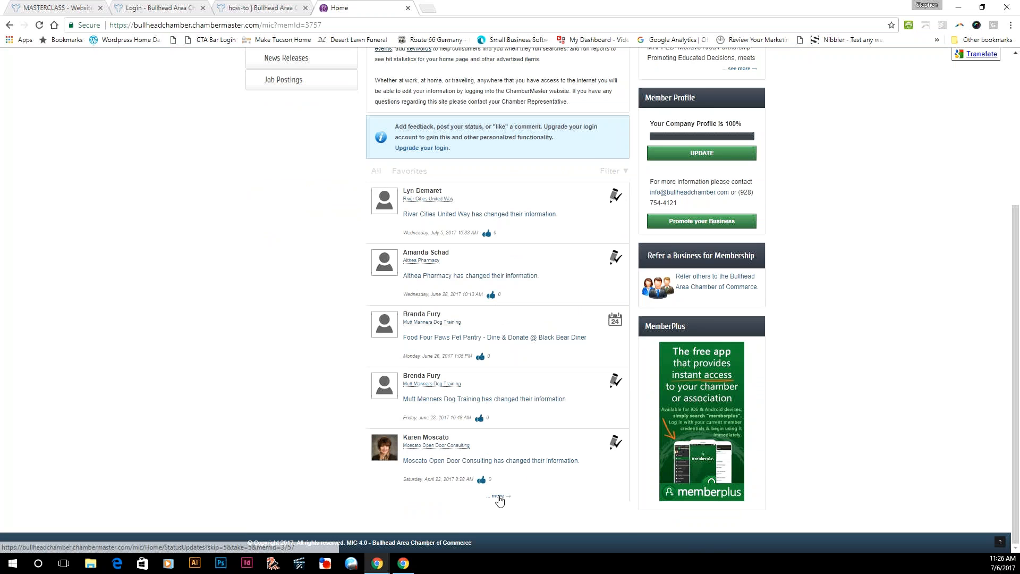
scroll(497, 494, "up", 4)
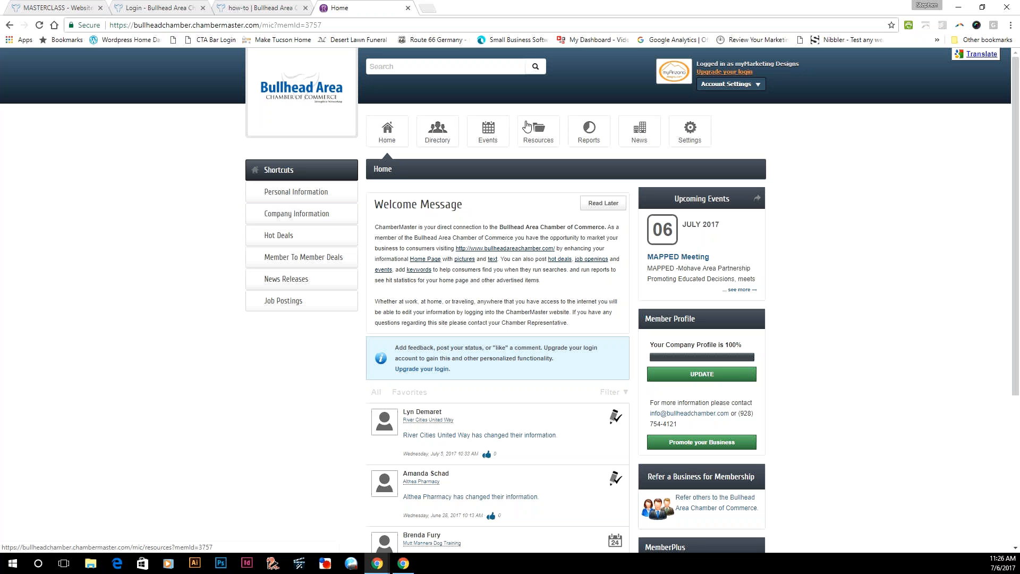
scroll(582, 449, "down", 4)
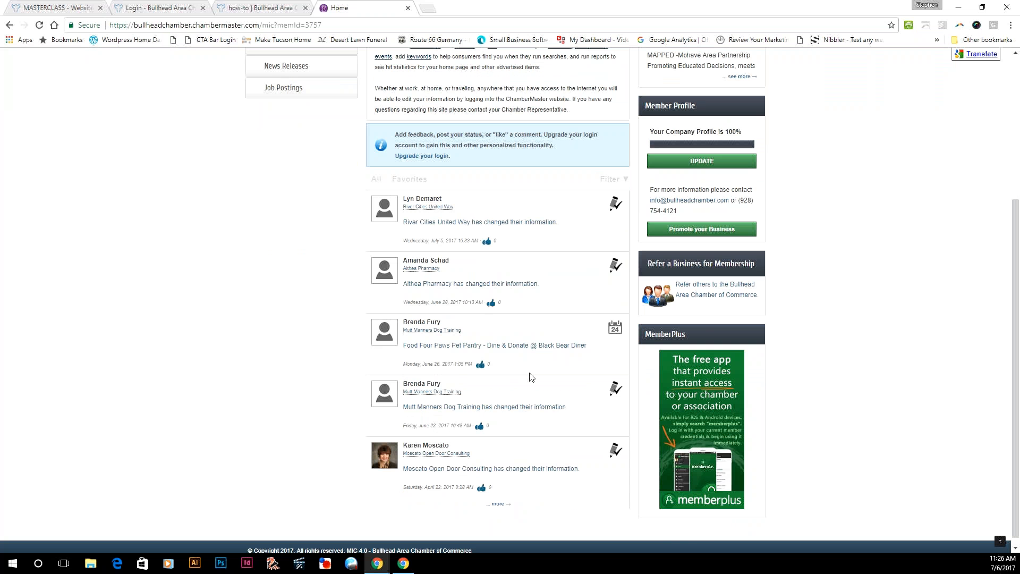
scroll(547, 381, "up", 4)
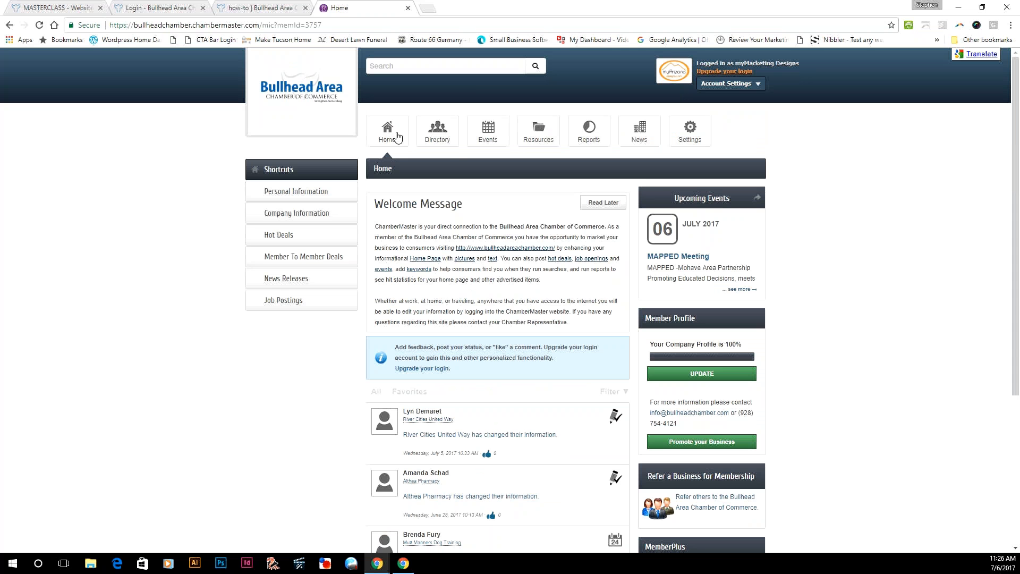
Open the member Directory, browse its business listings, and return to the Events list
left_click(448, 136)
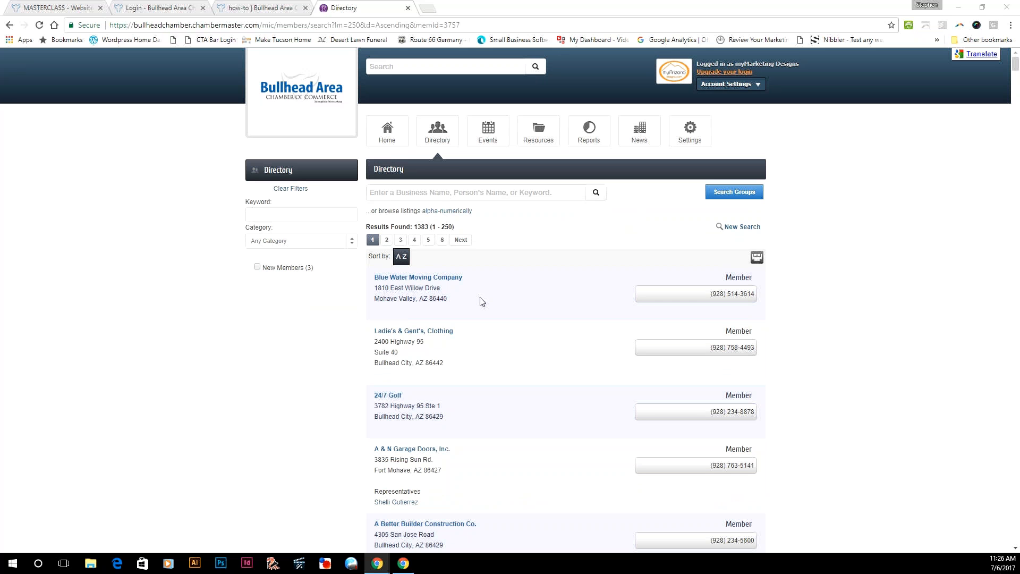
scroll(505, 337, "down", 5)
scroll(524, 353, "up", 5)
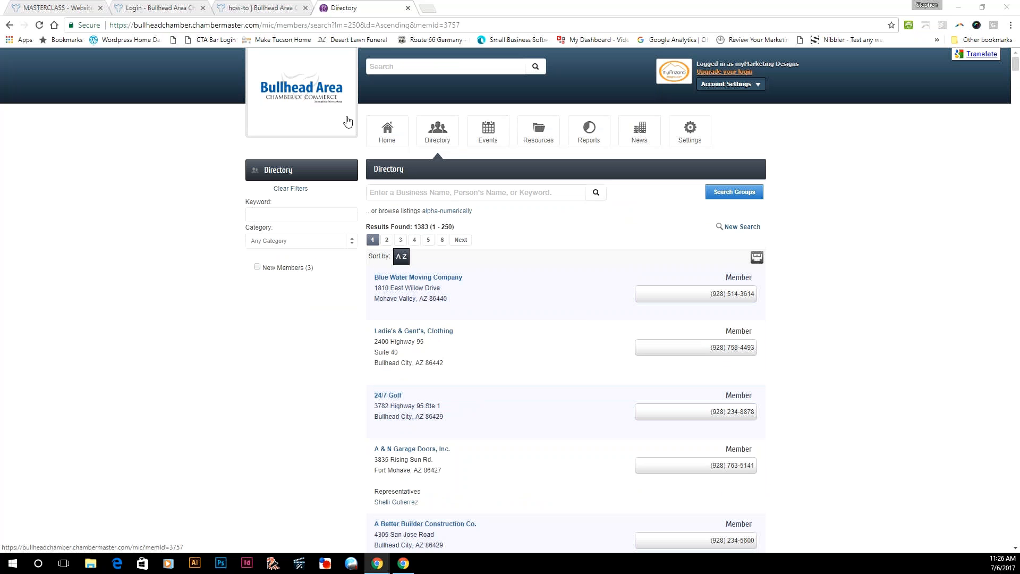
left_click(538, 132)
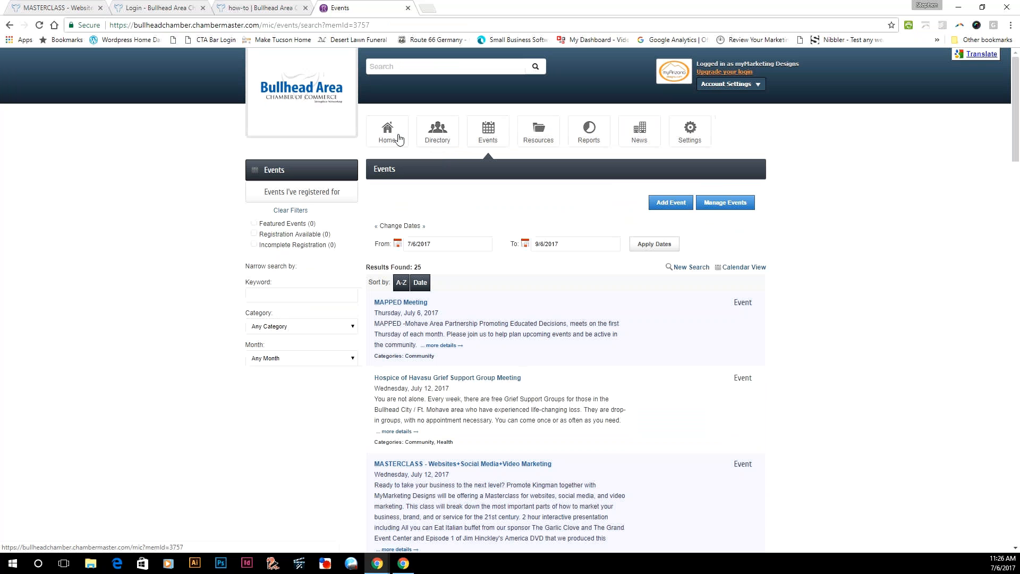
Switch to the public chamber website and open its Hot Deals page
left_click(74, 5)
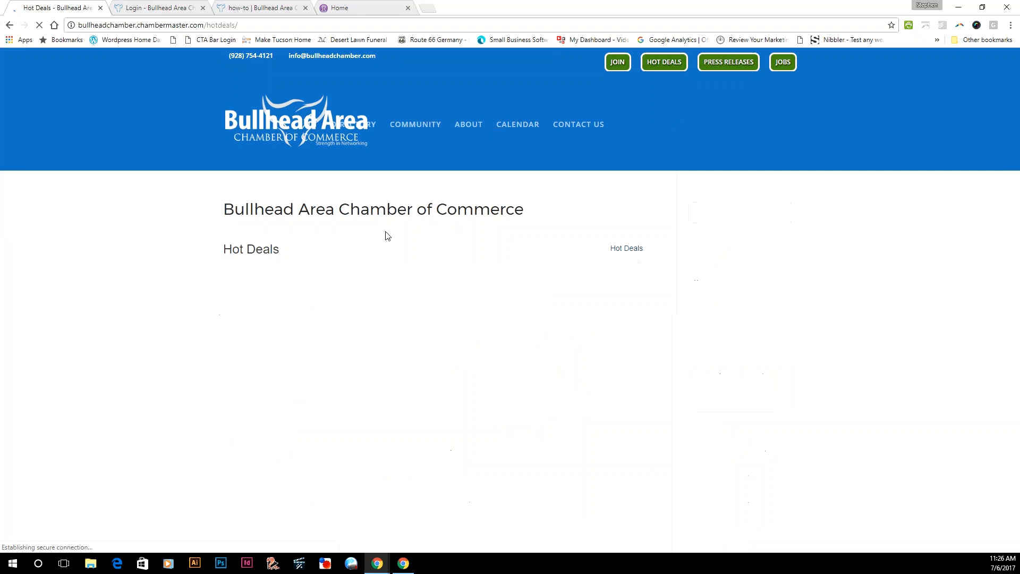
scroll(595, 330, "down", 2)
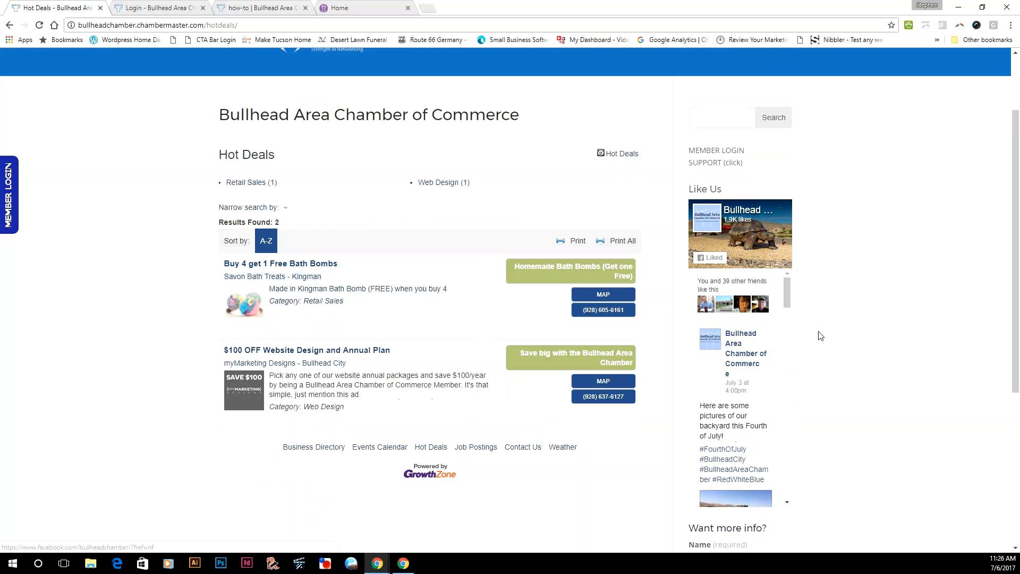
scroll(937, 346, "up", 2)
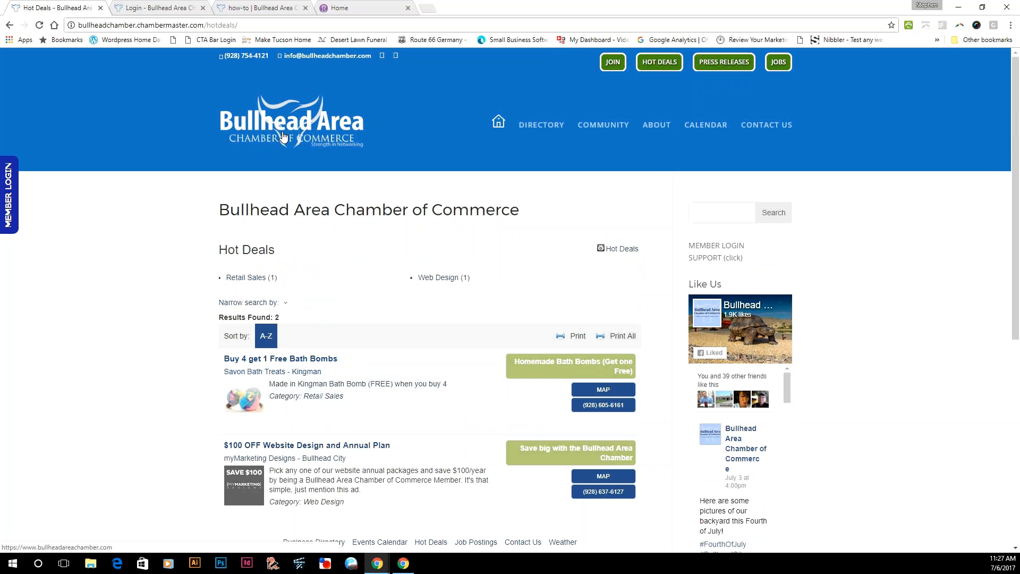
Look through the offers listed on the public Hot Deals page and go back to the chamber website's home page
scroll(207, 238, "down", 3)
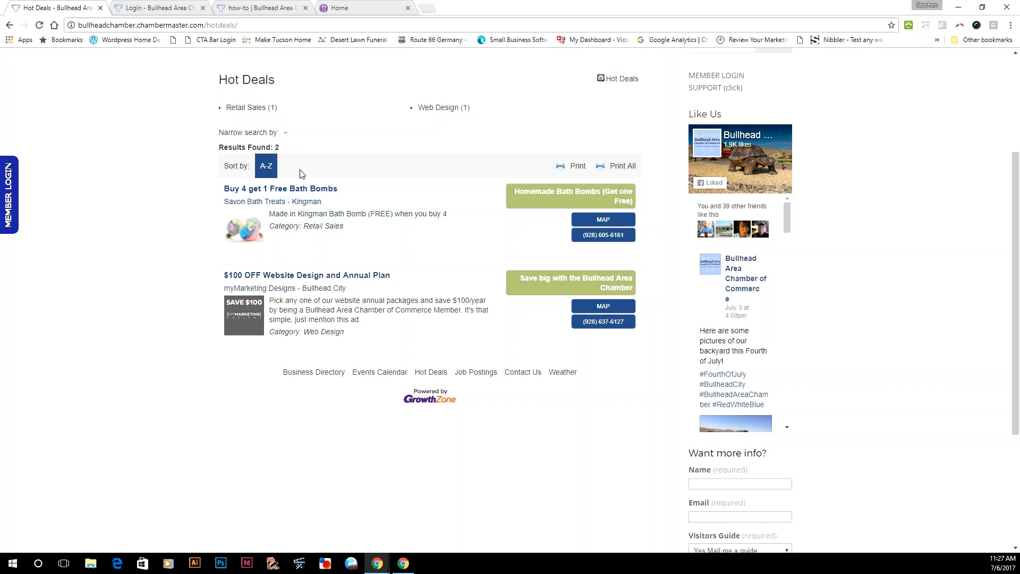
scroll(750, 350, "up", 3)
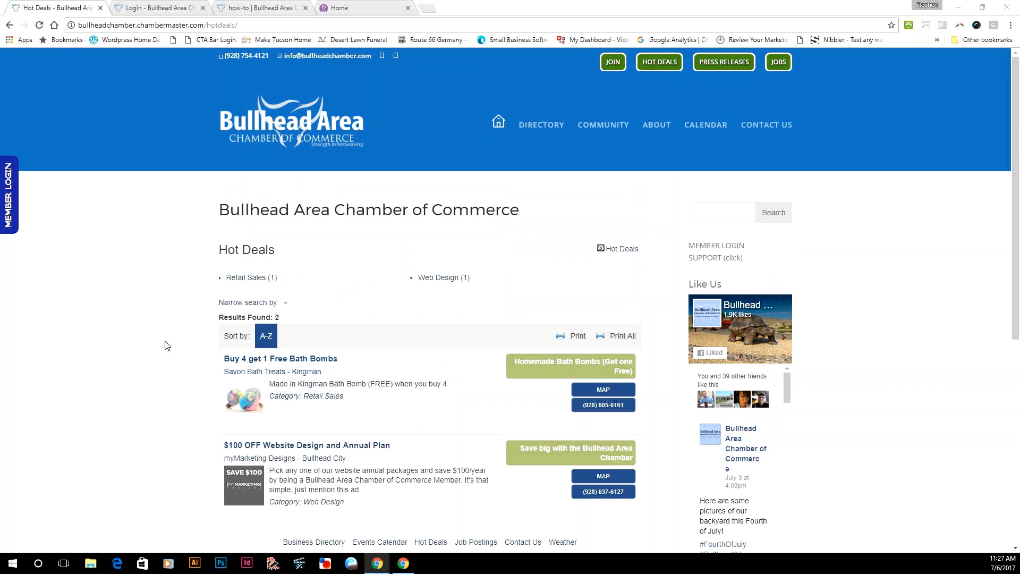
scroll(181, 332, "down", 3)
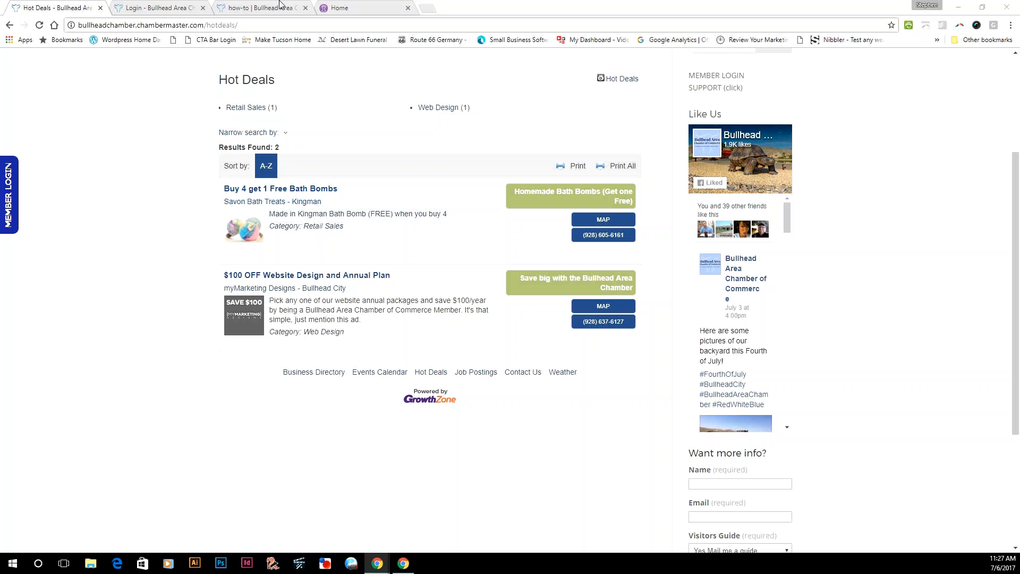
scroll(390, 467, "up", 3)
left_click(326, 124)
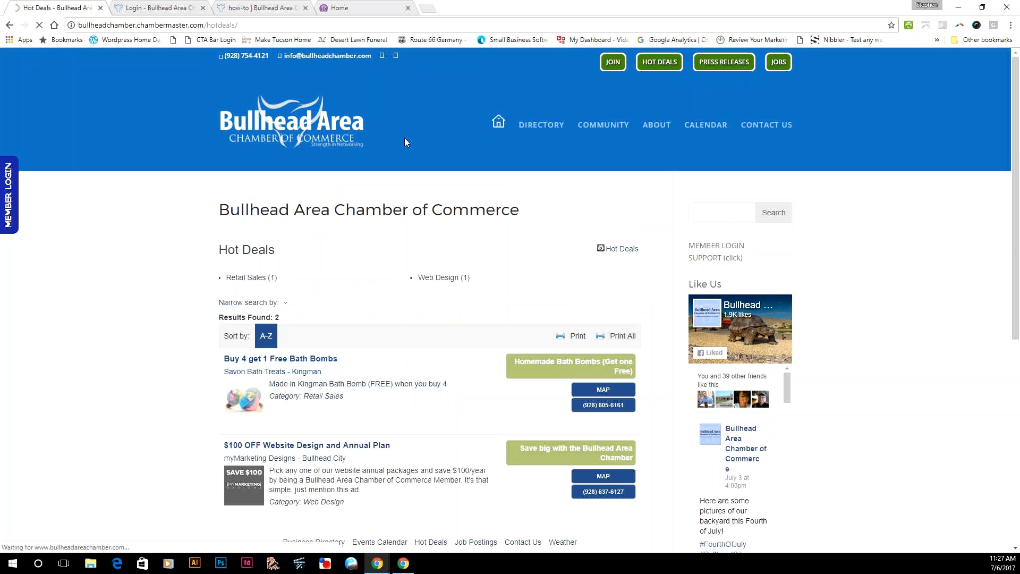